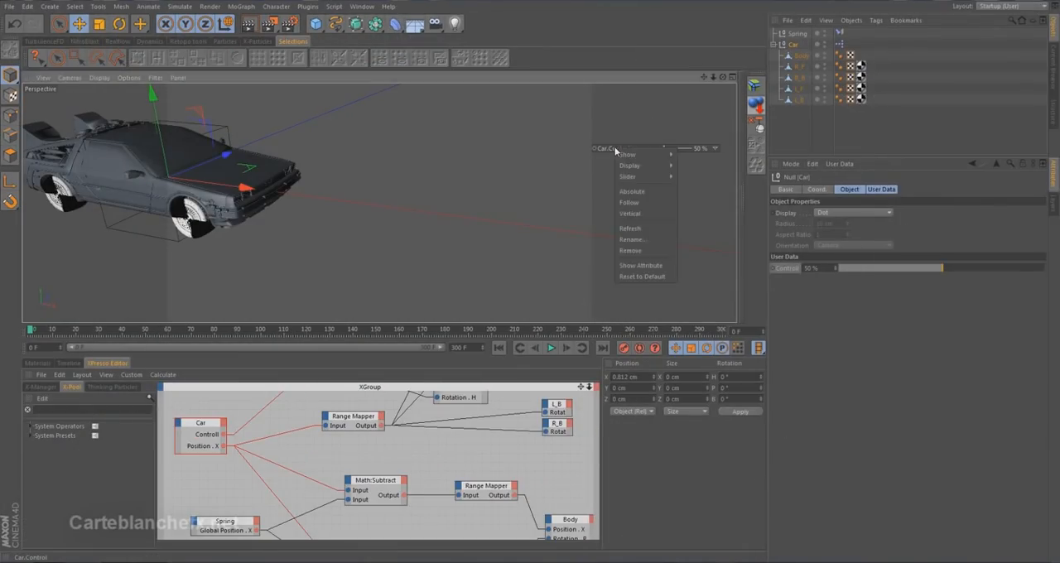
# Remove the car's Control slider from the viewport display.
pyautogui.click(646, 252)
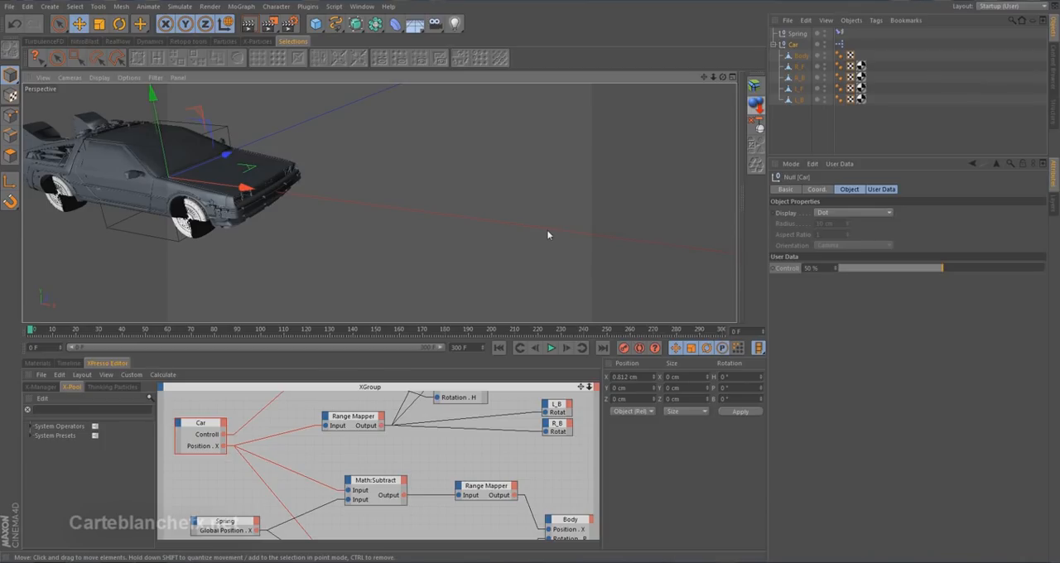
# Add a single polygon as the ground beneath and ahead of the car, sized about 178 by 100 cm.
pyautogui.moveTo(315, 23); pyautogui.dragTo(477, 63)
pyautogui.moveTo(379, 205); pyautogui.dragTo(611, 270)
pyautogui.keyDown('alt'); pyautogui.moveTo(249, 214); pyautogui.dragTo(313, 208); pyautogui.keyUp('alt')
pyautogui.keyDown('alt'); pyautogui.moveTo(313, 208); pyautogui.dragTo(378, 201, button='middle'); pyautogui.keyUp('alt')
pyautogui.moveTo(286, 209); pyautogui.dragTo(331, 214)
pyautogui.moveTo(331, 214)
pyautogui.keyDown('alt'); pyautogui.mouseDown(button='middle')
pyautogui.moveTo(337, 201)
pyautogui.moveTo(337, 222)
pyautogui.mouseUp(button='middle'); pyautogui.keyUp('alt')
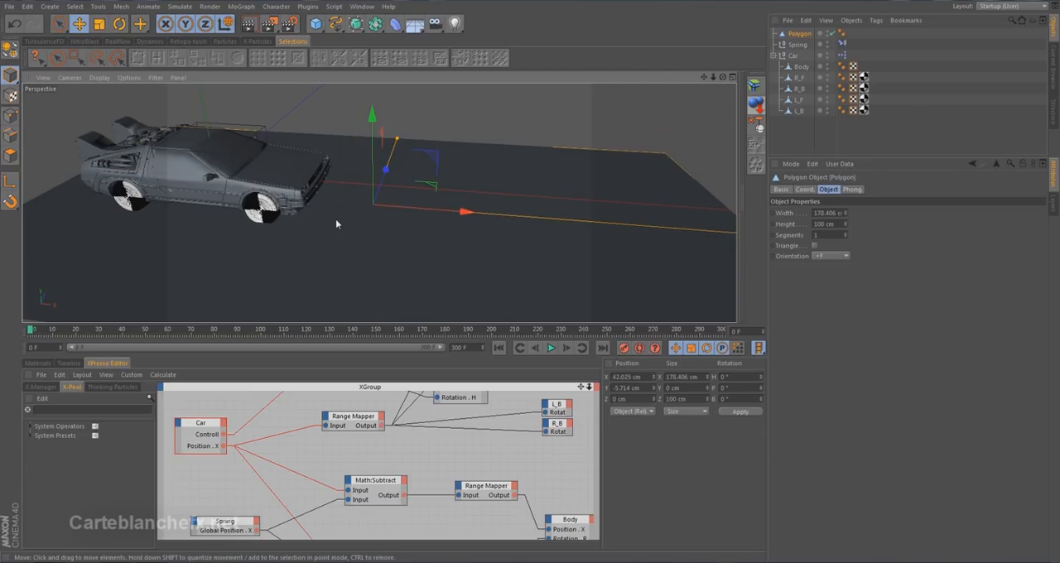
# Add a spot light and set its heading rotation to -90° so it shines forward along the car.
pyautogui.click(454, 24)
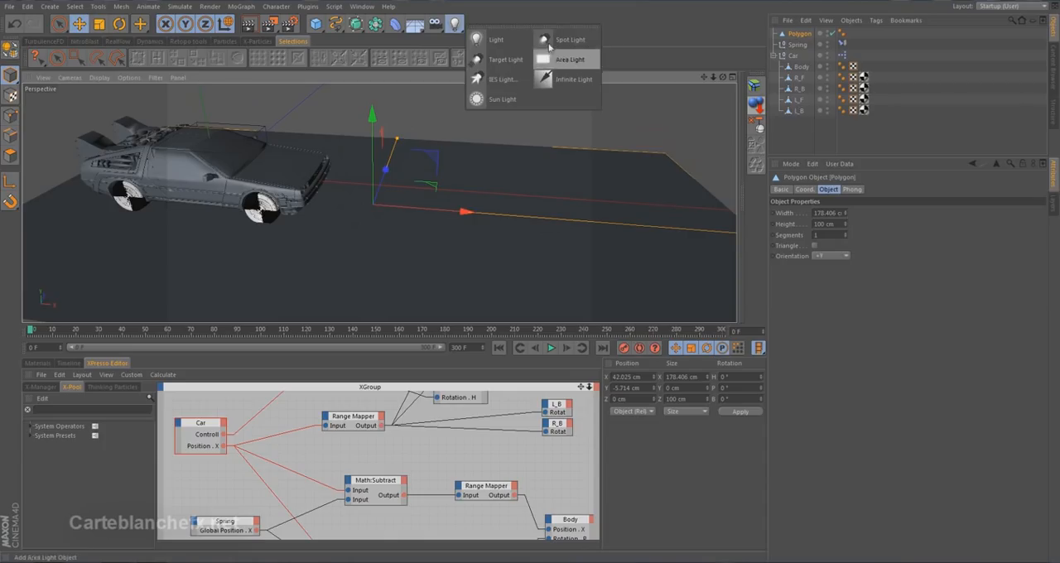
pyautogui.click(553, 41)
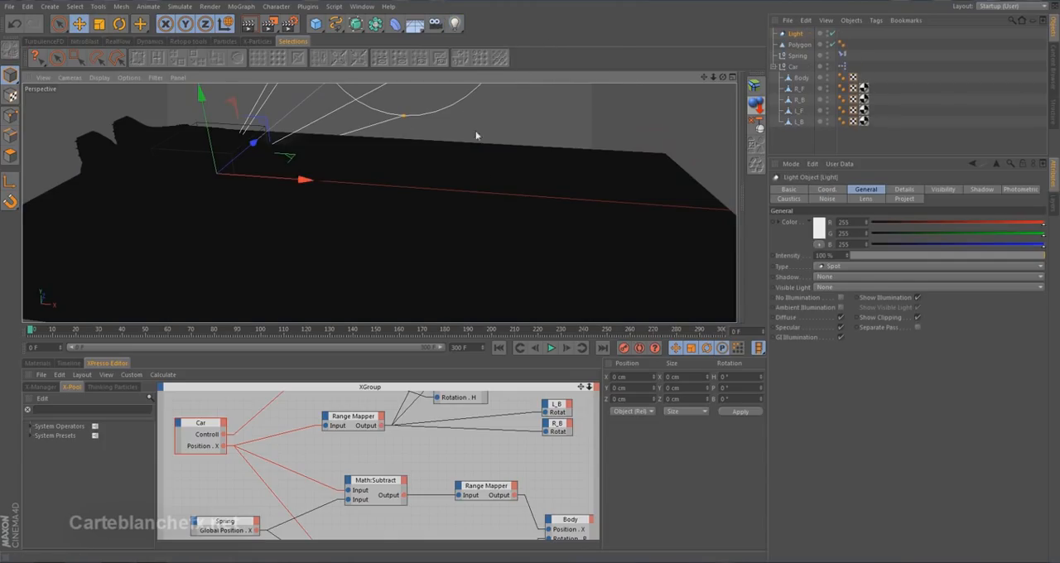
pyautogui.click(834, 194)
pyautogui.click(919, 221)
pyautogui.write('90')
pyautogui.press('Return')
pyautogui.press('Return')
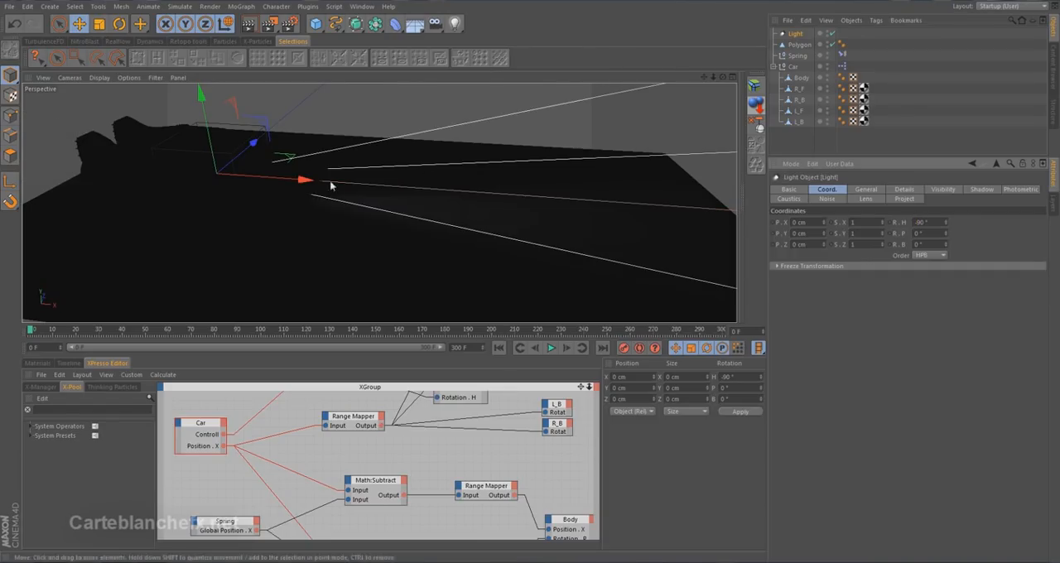
# Move the spot light to one headlight at about X 27.3 cm, Z 8.5 cm, and set the viewport to Quick Shading.
pyautogui.moveTo(306, 179); pyautogui.dragTo(373, 183)
pyautogui.middleClick(508, 171)
pyautogui.middleClick(508, 170)
pyautogui.keyDown('alt'); pyautogui.moveTo(509, 170); pyautogui.dragTo(334, 299, button='middle'); pyautogui.keyUp('alt')
pyautogui.moveTo(357, 195); pyautogui.dragTo(472, 35)
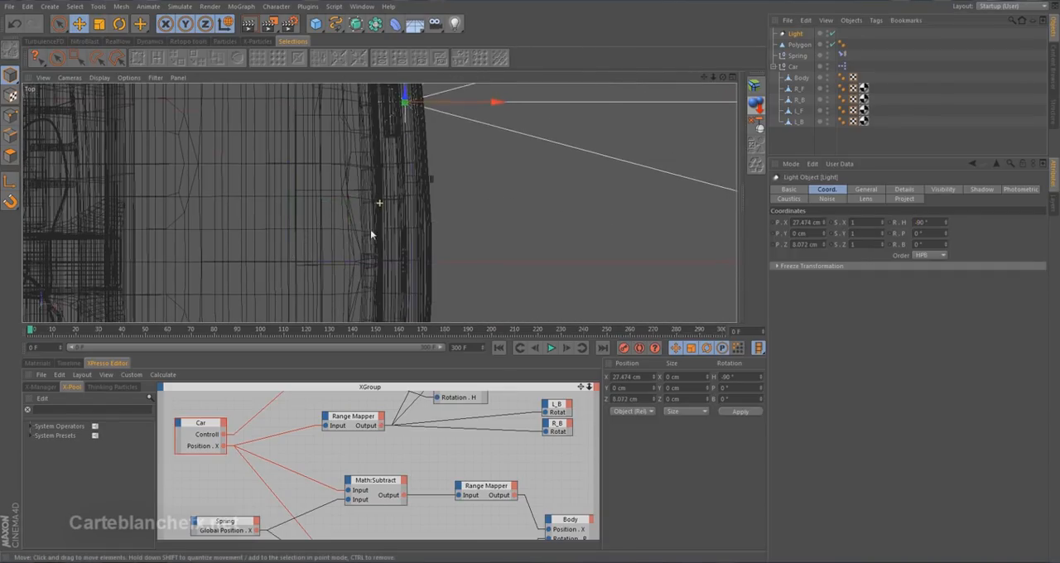
pyautogui.keyDown('alt'); pyautogui.moveTo(393, 172); pyautogui.dragTo(364, 298, button='middle'); pyautogui.keyUp('alt')
pyautogui.moveTo(432, 185); pyautogui.dragTo(432, 175)
pyautogui.middleClick(414, 175)
pyautogui.middleClick(322, 171)
pyautogui.click(105, 78)
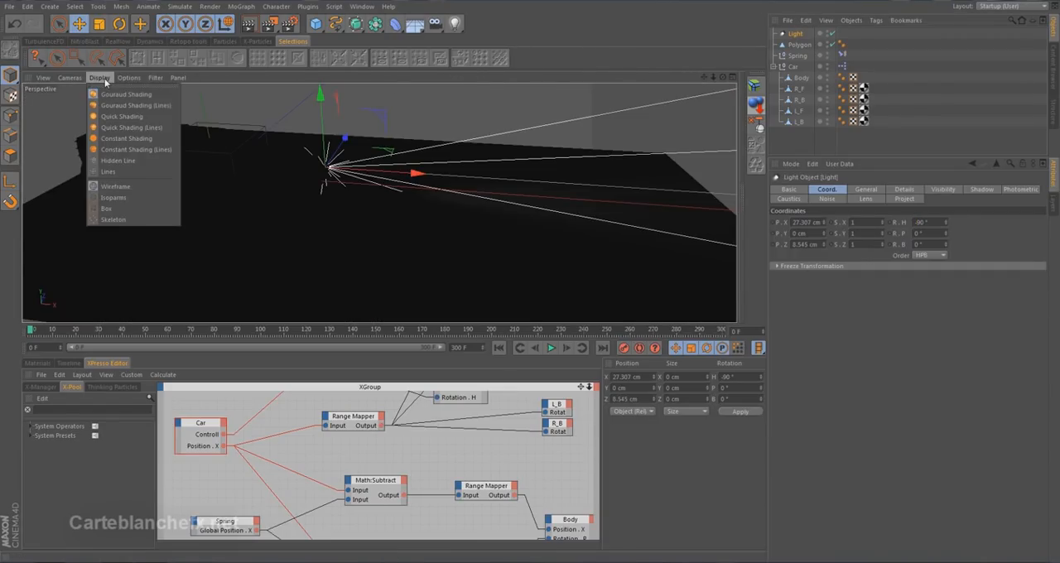
pyautogui.click(140, 118)
# Raise the spot light to about Y 1.5 cm and place a copy at the other headlight, at about Z -7.9 cm.
pyautogui.keyDown('alt'); pyautogui.moveTo(313, 190); pyautogui.dragTo(186, 203); pyautogui.keyUp('alt')
pyautogui.keyDown('alt'); pyautogui.moveTo(271, 190); pyautogui.dragTo(389, 136, button='right'); pyautogui.keyUp('alt')
pyautogui.moveTo(473, 96); pyautogui.dragTo(473, 80)
pyautogui.keyDown('ctrl'); pyautogui.moveTo(534, 108); pyautogui.dragTo(411, 199); pyautogui.keyUp('ctrl')
pyautogui.keyDown('alt'); pyautogui.moveTo(411, 199); pyautogui.dragTo(352, 237, button='middle'); pyautogui.keyUp('alt')
pyautogui.keyDown('alt'); pyautogui.moveTo(352, 238); pyautogui.dragTo(367, 239); pyautogui.keyUp('alt')
pyautogui.keyDown('alt'); pyautogui.moveTo(366, 239); pyautogui.dragTo(349, 237, button='middle'); pyautogui.keyUp('alt')
pyautogui.middleClick(349, 237)
pyautogui.middleClick(564, 154)
pyautogui.keyDown('alt'); pyautogui.moveTo(393, 271); pyautogui.dragTo(416, 125, button='middle'); pyautogui.keyUp('alt')
pyautogui.middleClick(416, 129)
pyautogui.middleClick(440, 245)
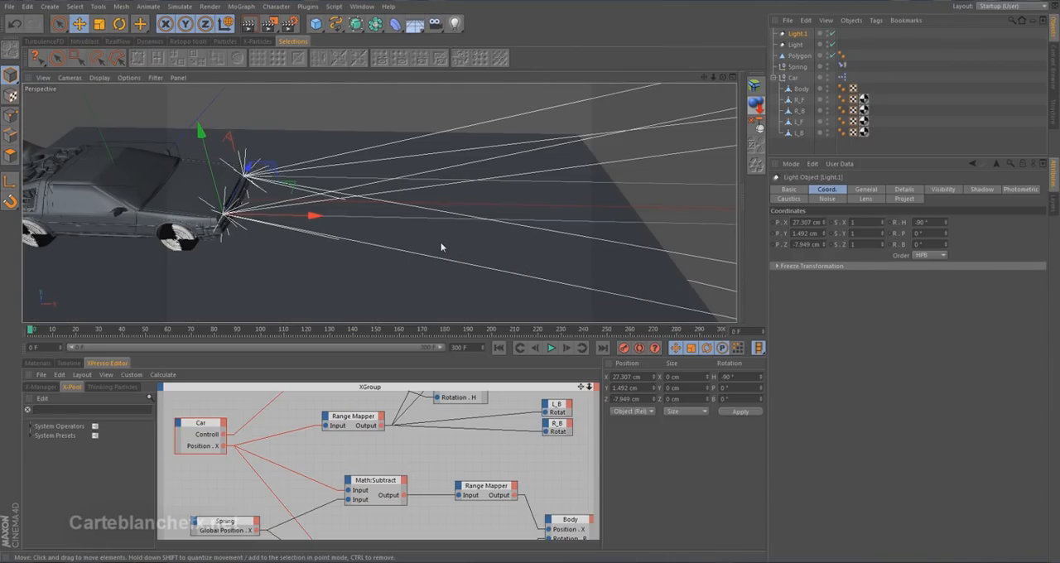
# Make both headlight lights children of the car's Body object.
pyautogui.click(795, 45)
pyautogui.keyDown('ctrl'); pyautogui.click(796, 34); pyautogui.keyUp('ctrl')
pyautogui.moveTo(797, 36); pyautogui.dragTo(799, 92)
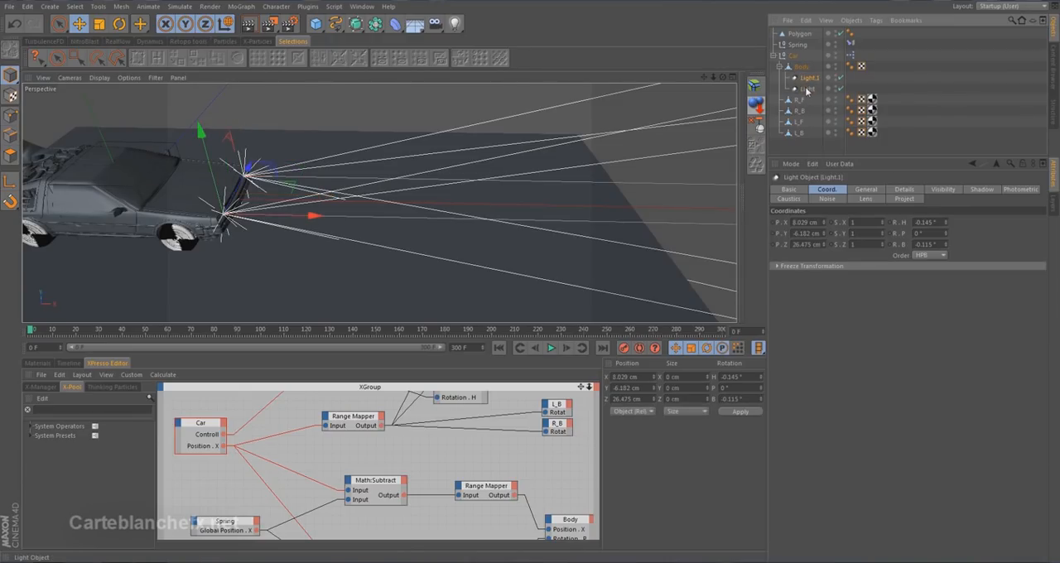
# Change the type of both headlight lights to IES.
pyautogui.click(865, 189)
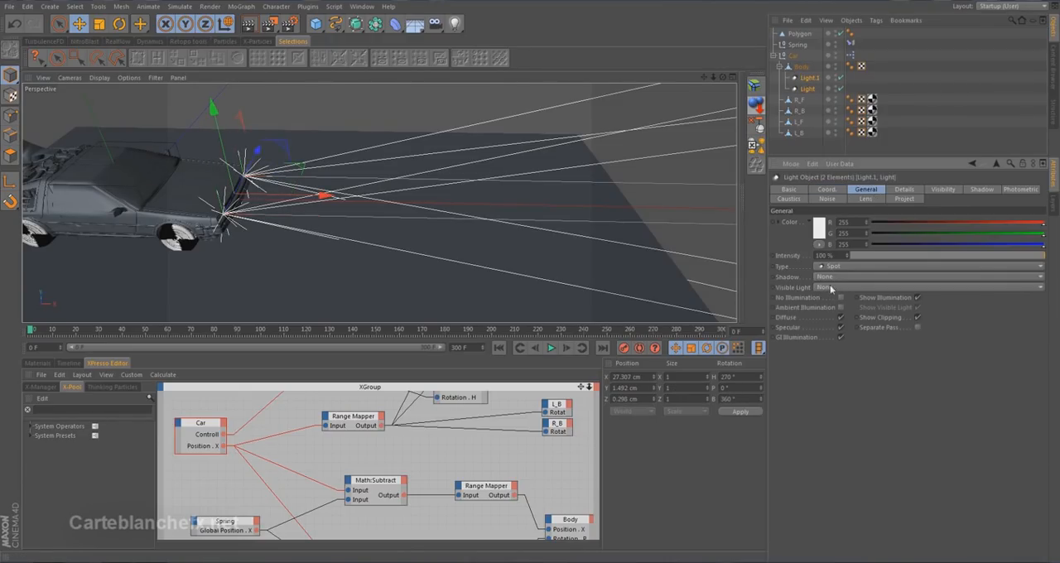
pyautogui.click(841, 268)
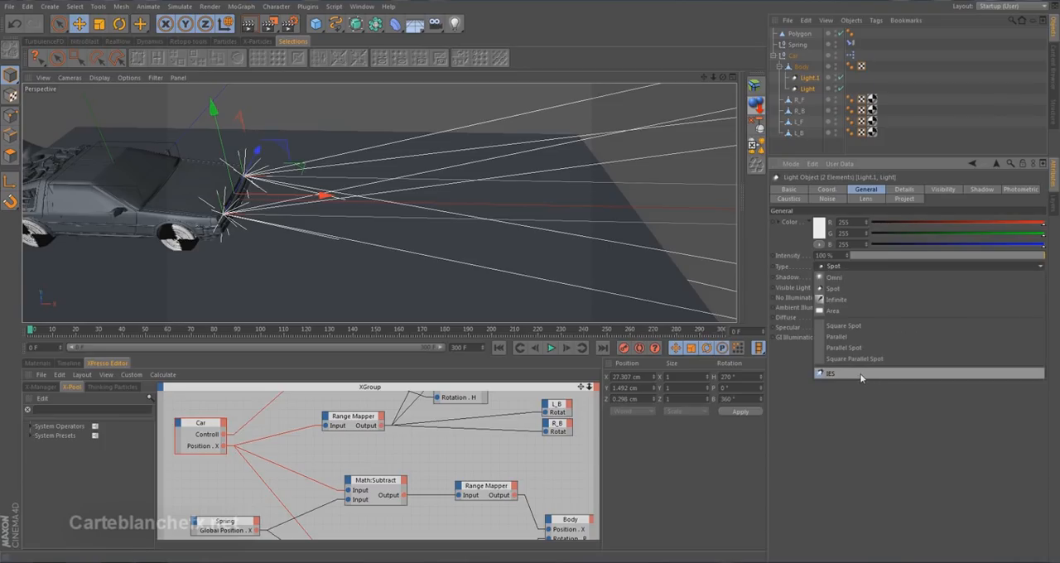
pyautogui.click(861, 374)
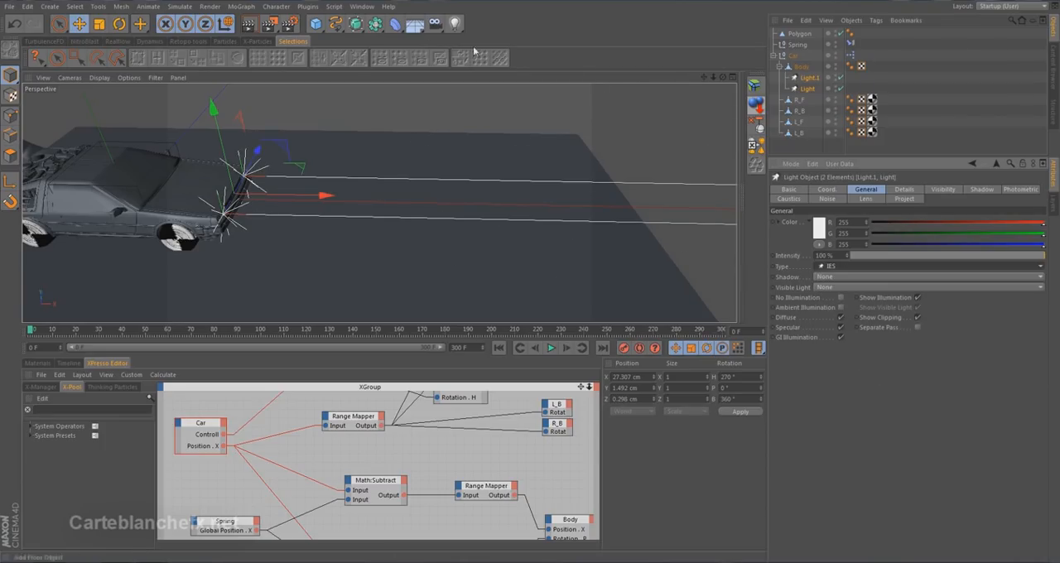
# Assign PURO_C-MATT.IES from the Puro ies Daten presets as both lights' photometric file and preview the lighting in an interactive render.
pyautogui.click(1019, 189)
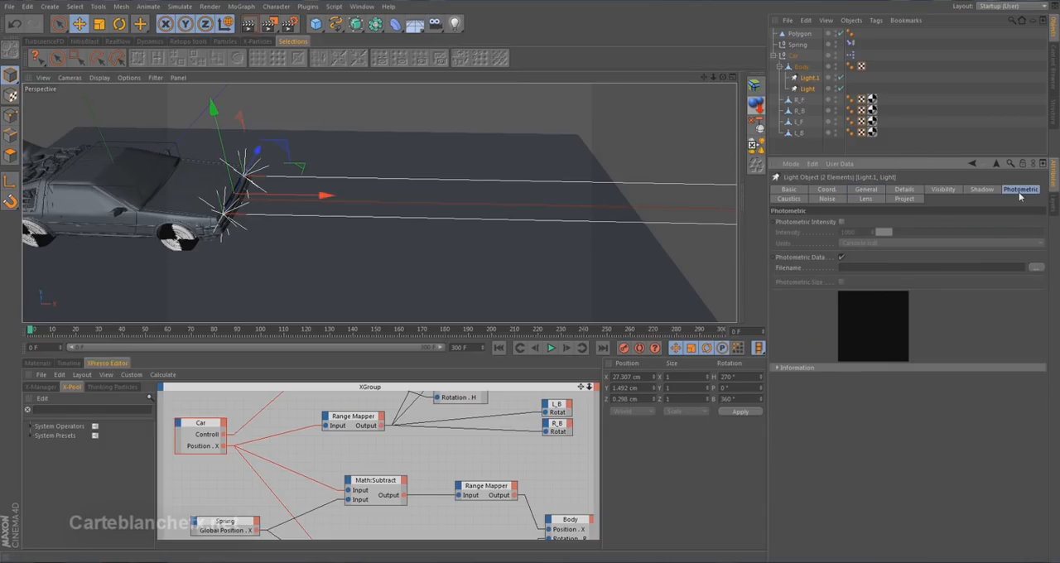
pyautogui.click(362, 7)
pyautogui.click(383, 64)
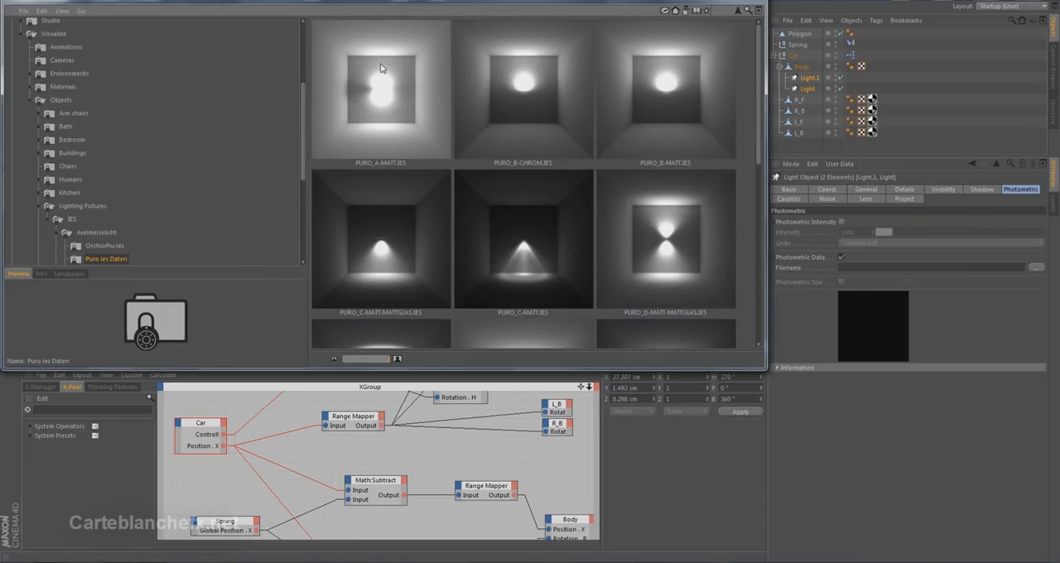
pyautogui.moveTo(301, 105); pyautogui.dragTo(303, 68)
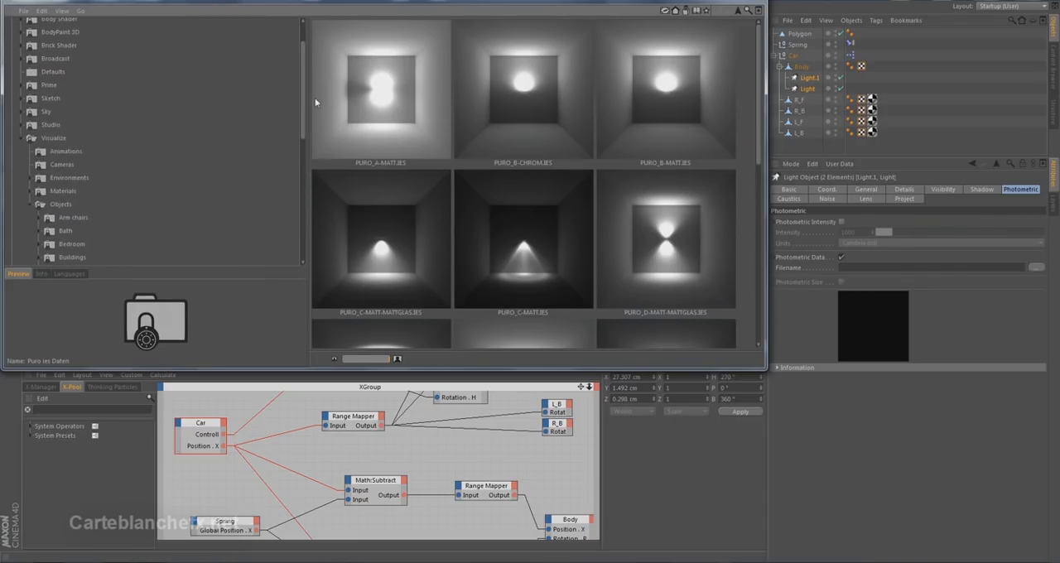
pyautogui.moveTo(304, 100); pyautogui.dragTo(304, 164)
pyautogui.moveTo(545, 262); pyautogui.dragTo(890, 267)
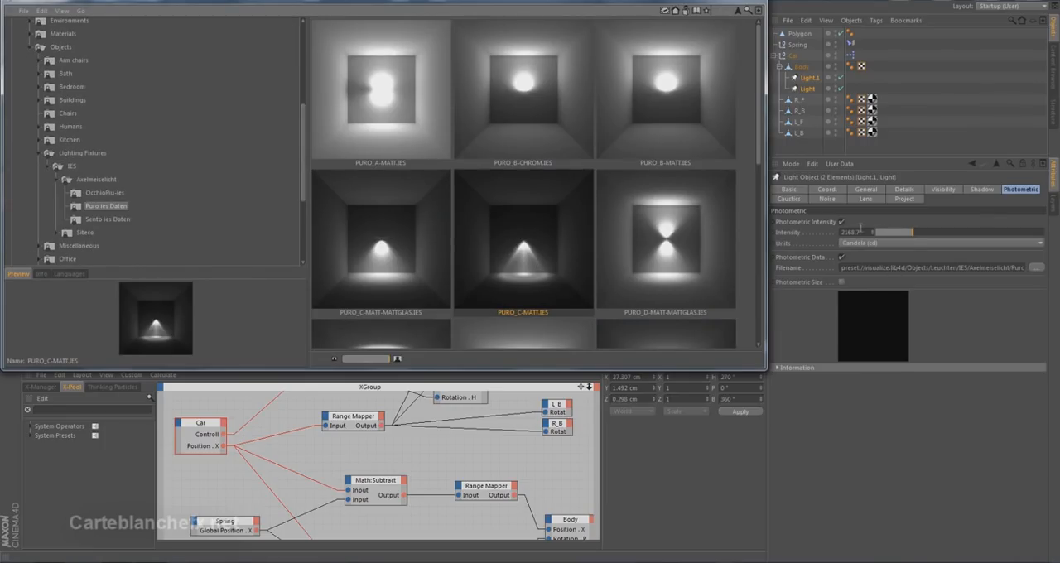
pyautogui.click(711, 1)
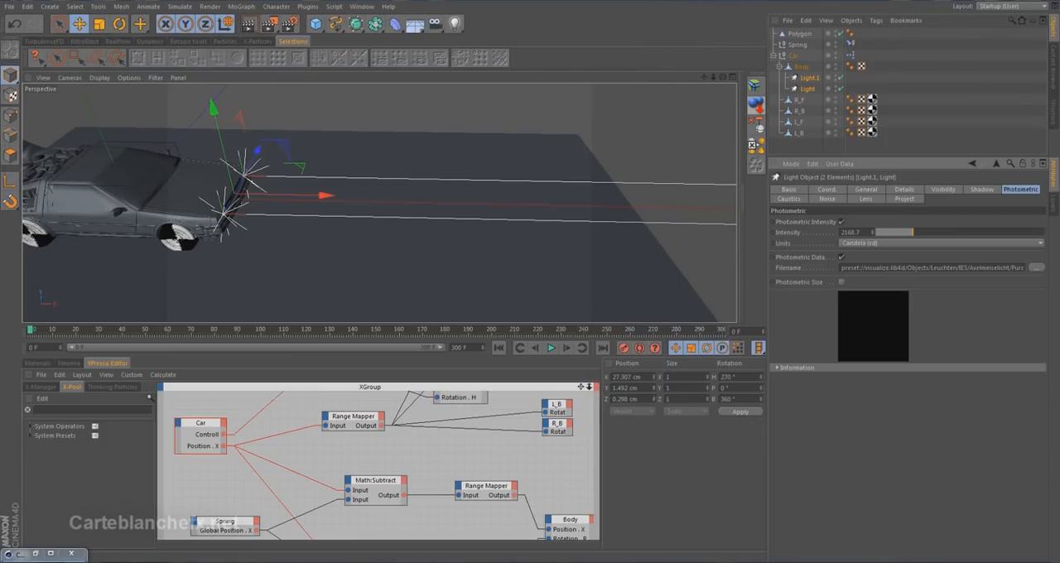
pyautogui.hotkey('alt', 'r')
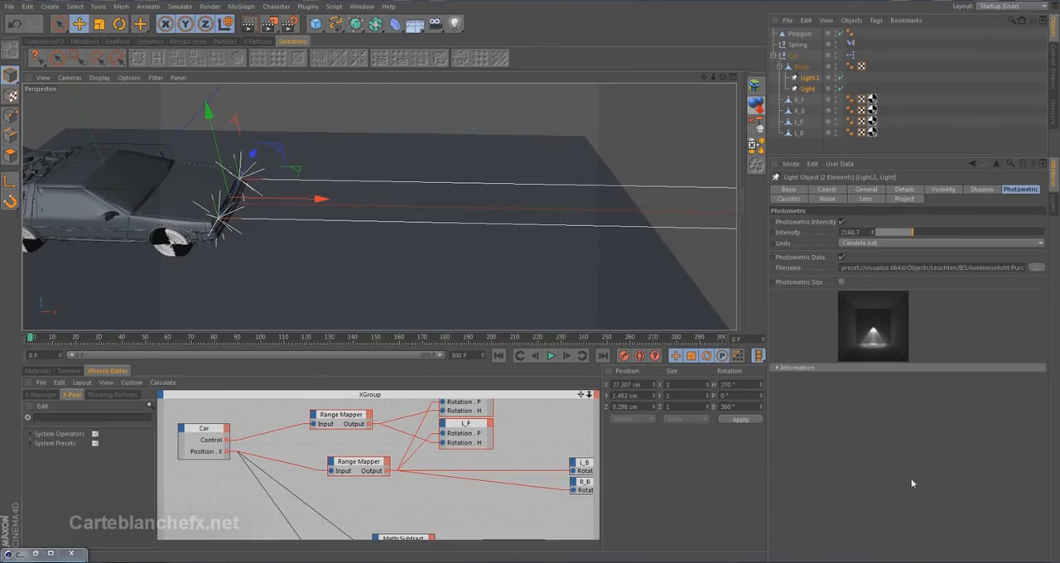
# Add a user data group named Light to the Car null.
pyautogui.click(793, 55)
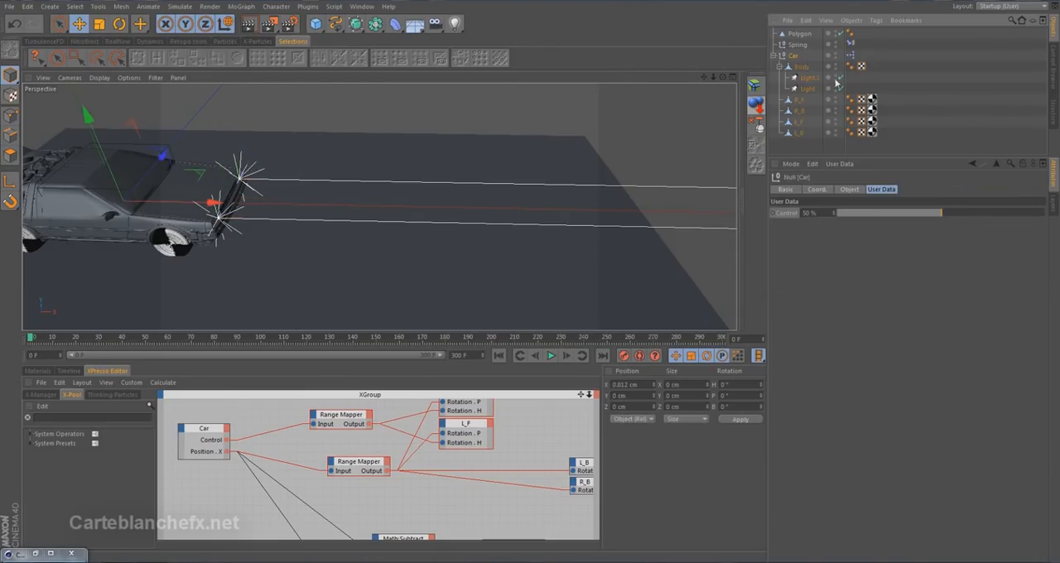
pyautogui.click(850, 164)
pyautogui.click(878, 187)
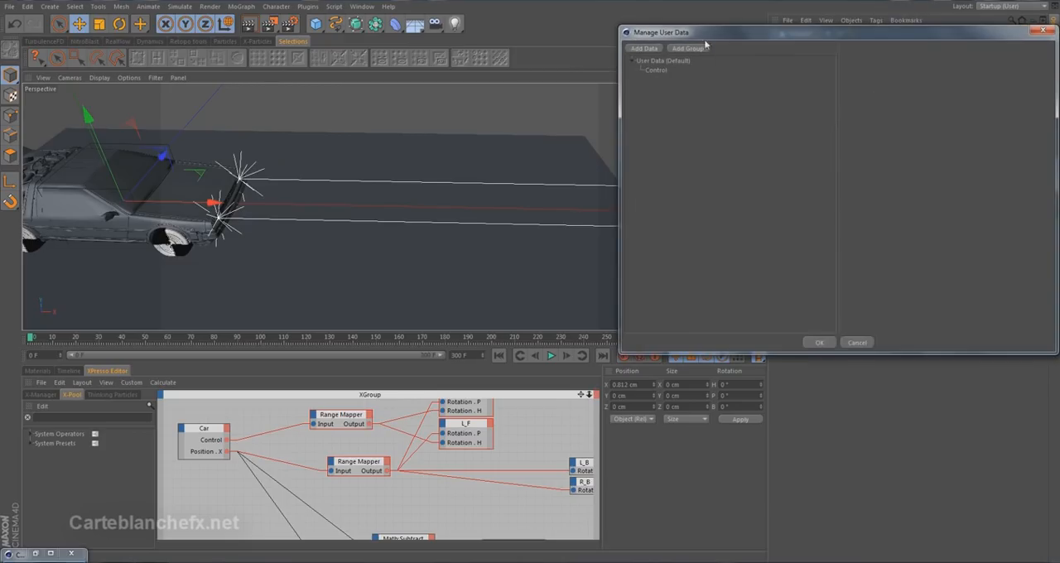
pyautogui.click(660, 105)
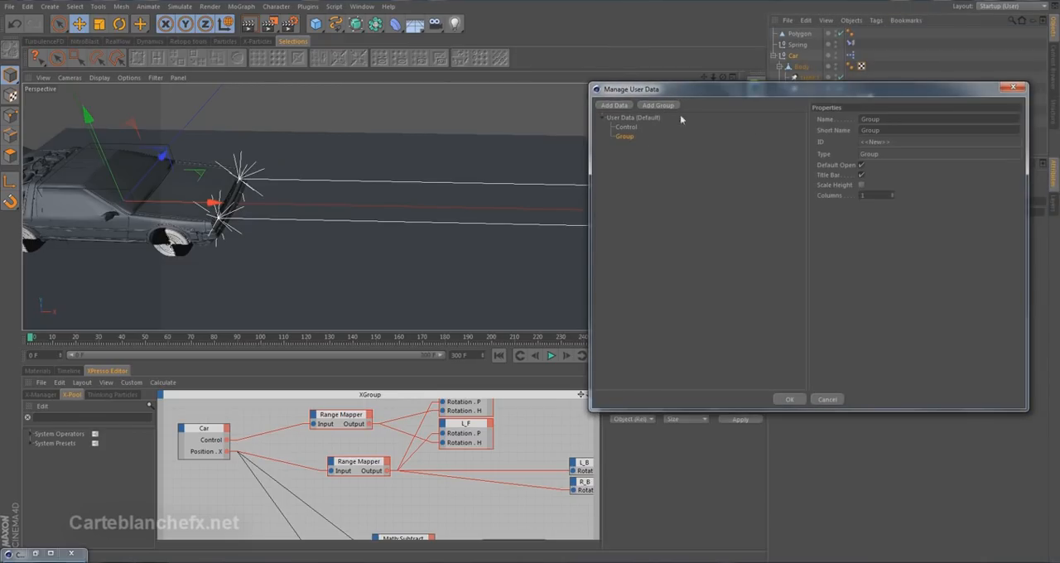
pyautogui.doubleClick(871, 119)
pyautogui.press('BackSpace')
pyautogui.write('Light')
pyautogui.click(759, 201)
# Add a user data entry named "Light control" inside the Light group.
pyautogui.click(622, 137)
pyautogui.click(624, 107)
pyautogui.moveTo(898, 129); pyautogui.dragTo(774, 129)
pyautogui.write('I')
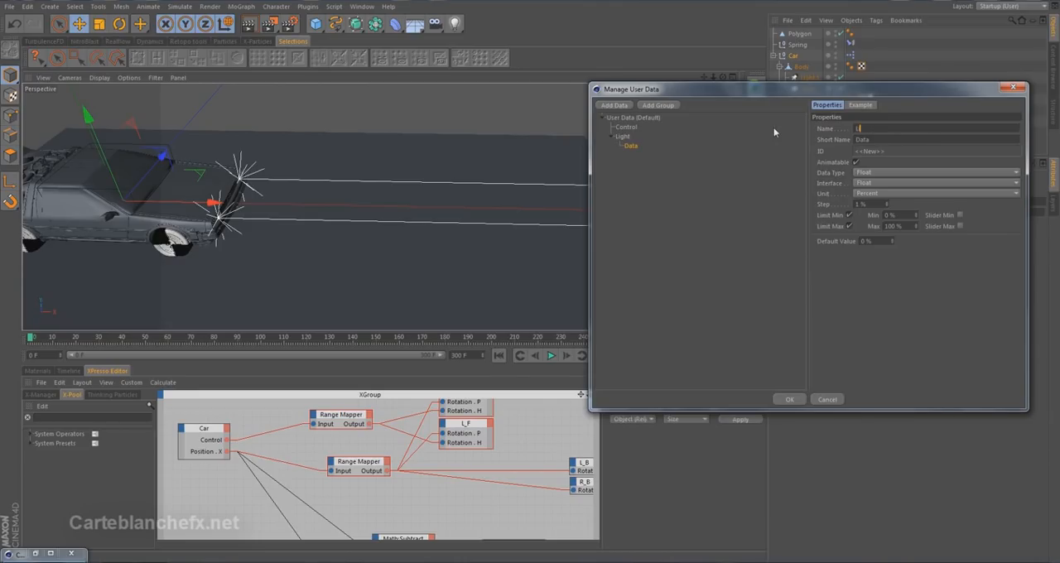
pyautogui.write('ight control')
# Set Light control to the Vector data type with the 2D Vector Field interface and Percent units.
pyautogui.click(882, 175)
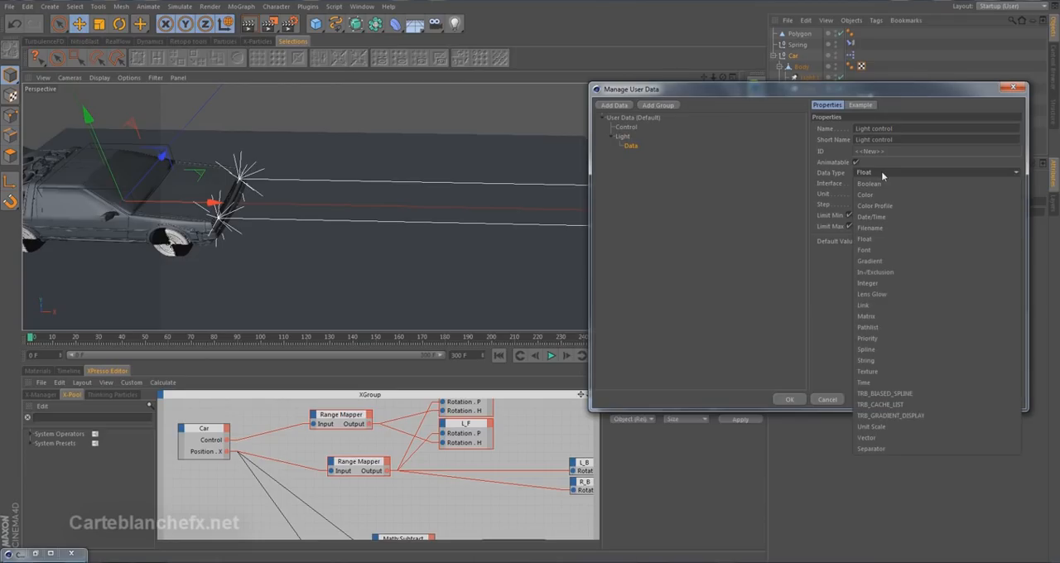
pyautogui.click(866, 437)
pyautogui.click(878, 184)
pyautogui.click(878, 192)
pyautogui.click(877, 192)
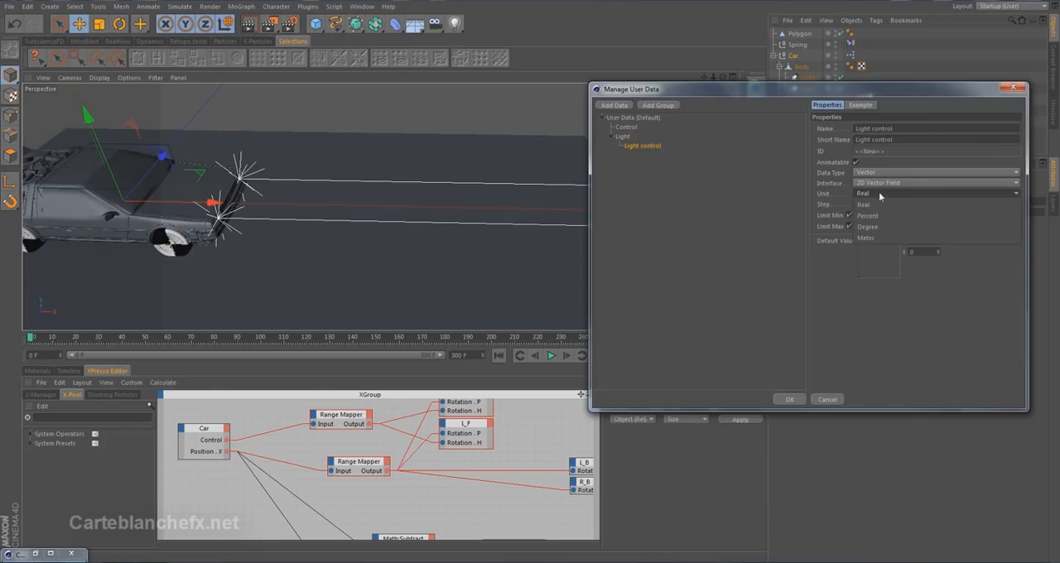
pyautogui.click(885, 214)
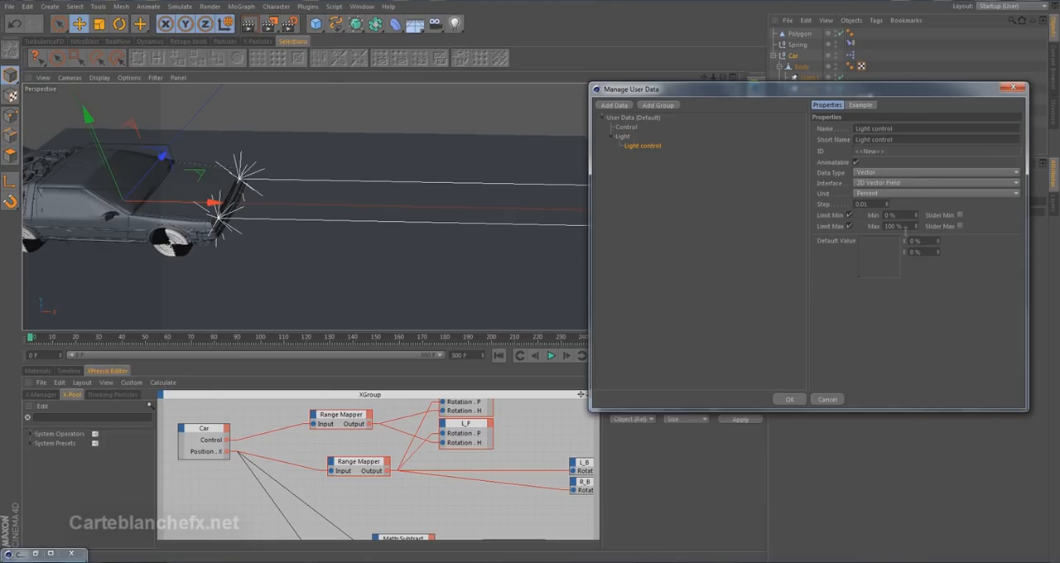
# Set Light control's default X and Y values to 50% and apply the user data changes.
pyautogui.moveTo(921, 241); pyautogui.dragTo(891, 245)
pyautogui.write('50')
pyautogui.press('Tab')
pyautogui.write('5')
pyautogui.click(789, 399)
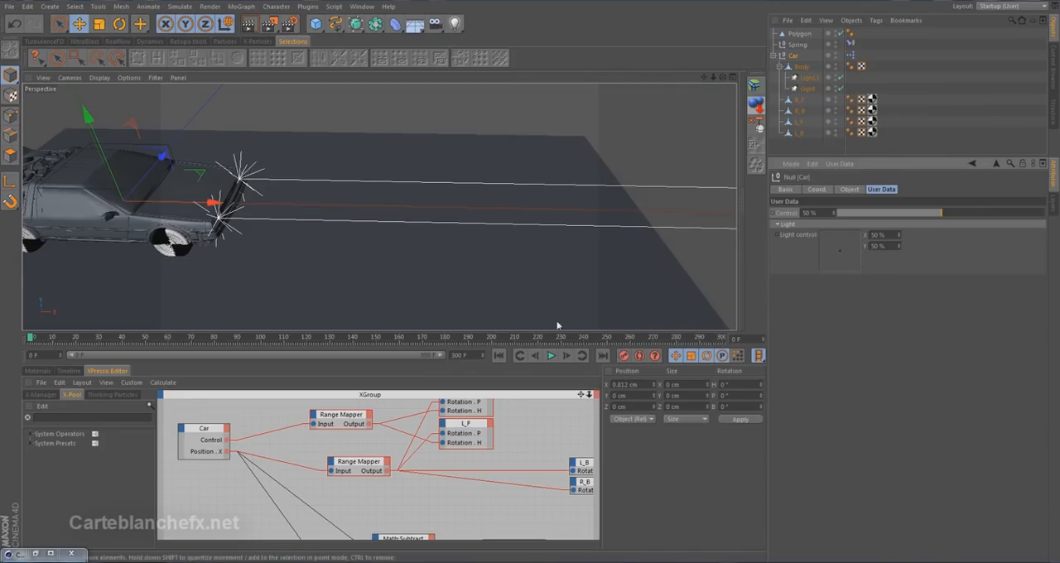
# Enlarge the XPresso editor and shift the two upper Range Mapper nodes with R_F and L_F away from the Car node.
pyautogui.moveTo(555, 328); pyautogui.dragTo(557, 234)
pyautogui.moveTo(583, 293); pyautogui.dragTo(572, 319)
pyautogui.moveTo(277, 348); pyautogui.dragTo(525, 514)
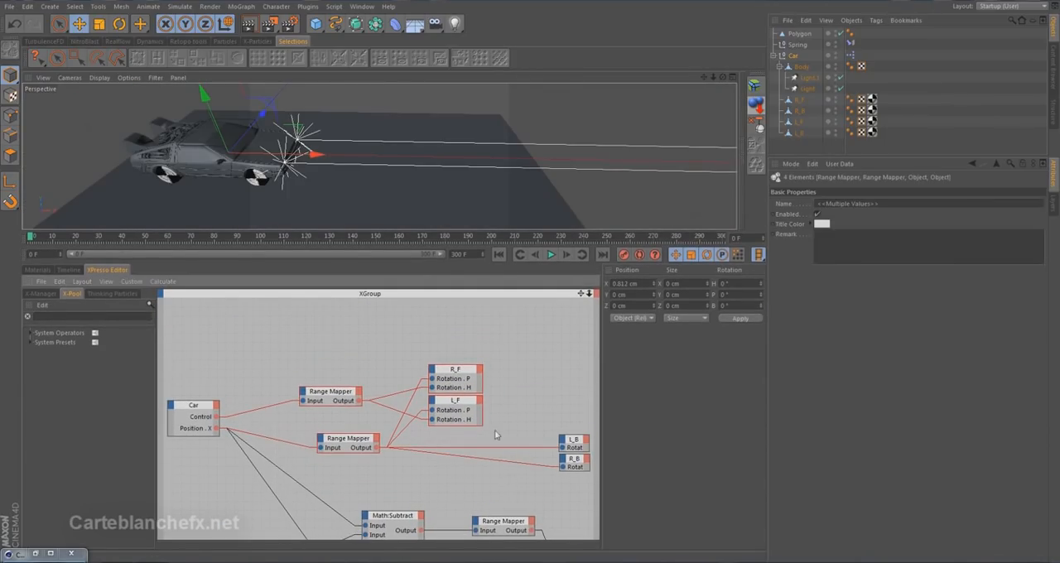
pyautogui.moveTo(464, 375); pyautogui.dragTo(566, 349)
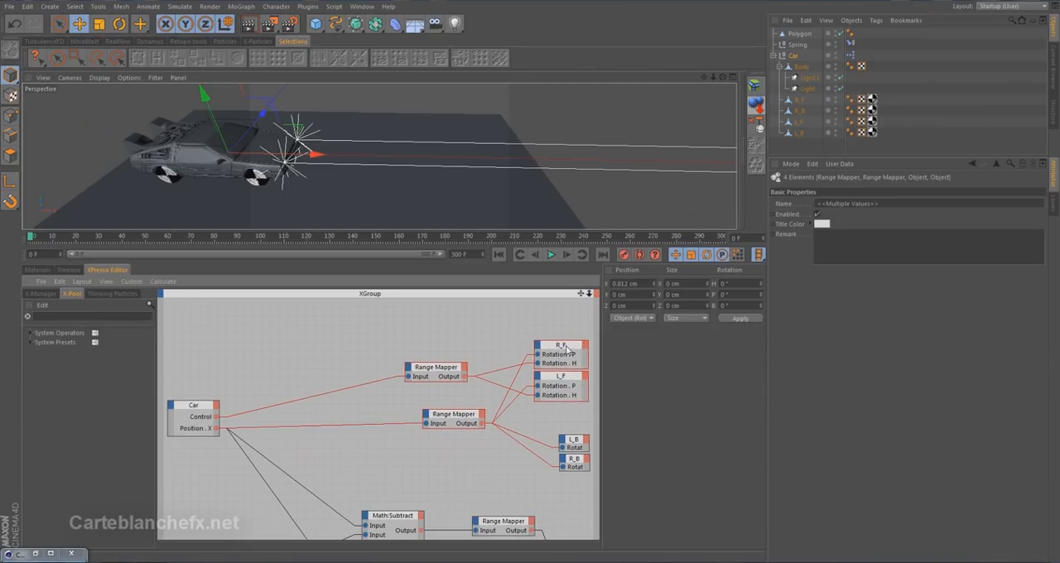
# Add both headlight lights as XPresso nodes and give the Light.1 node Rotation . P and Rotation . H input ports.
pyautogui.click(801, 77)
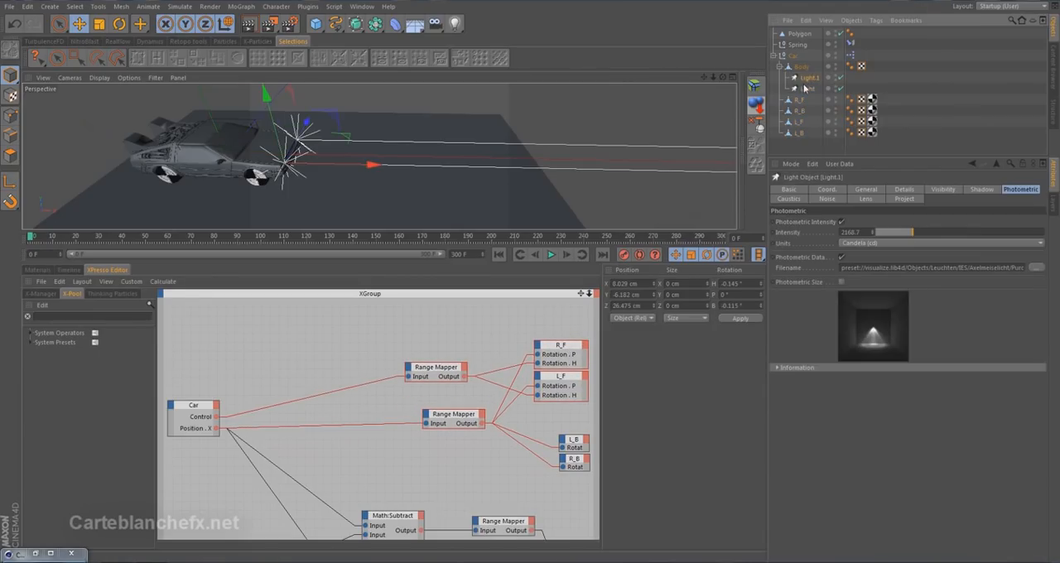
pyautogui.moveTo(325, 326); pyautogui.dragTo(320, 372)
pyautogui.click(311, 318)
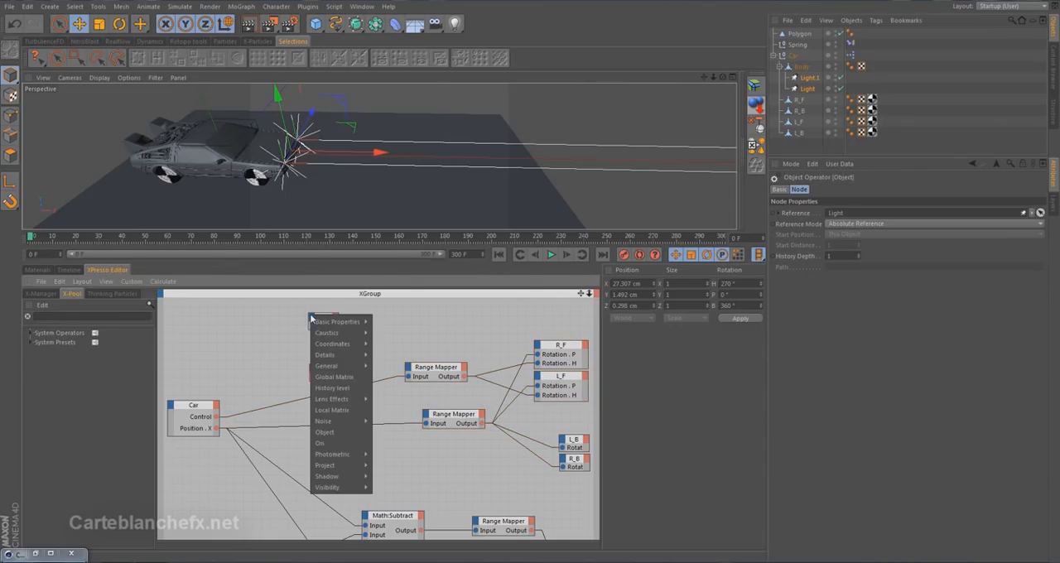
pyautogui.moveTo(325, 344)
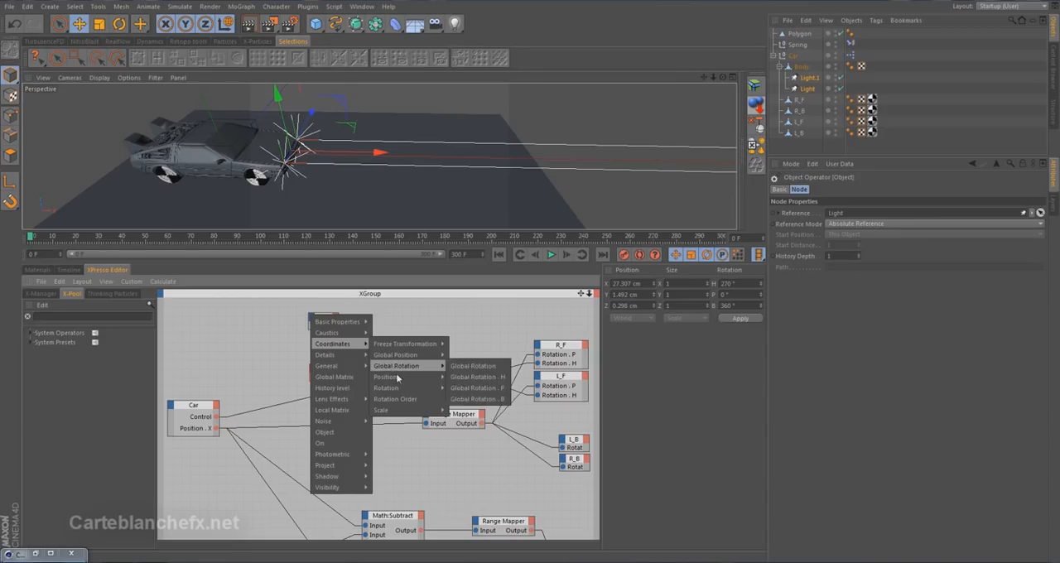
pyautogui.moveTo(389, 387)
pyautogui.click(485, 411)
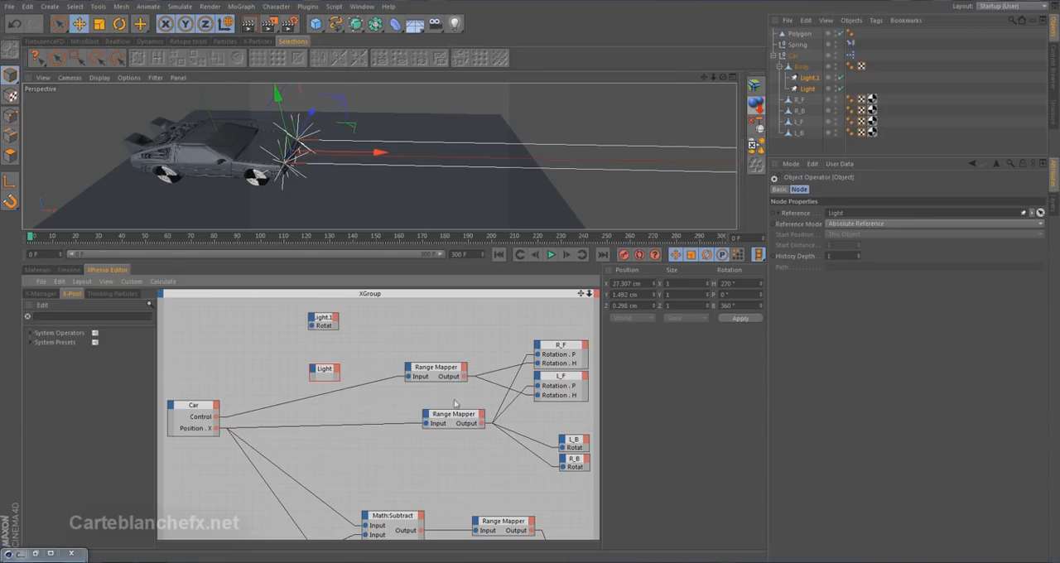
pyautogui.click(312, 318)
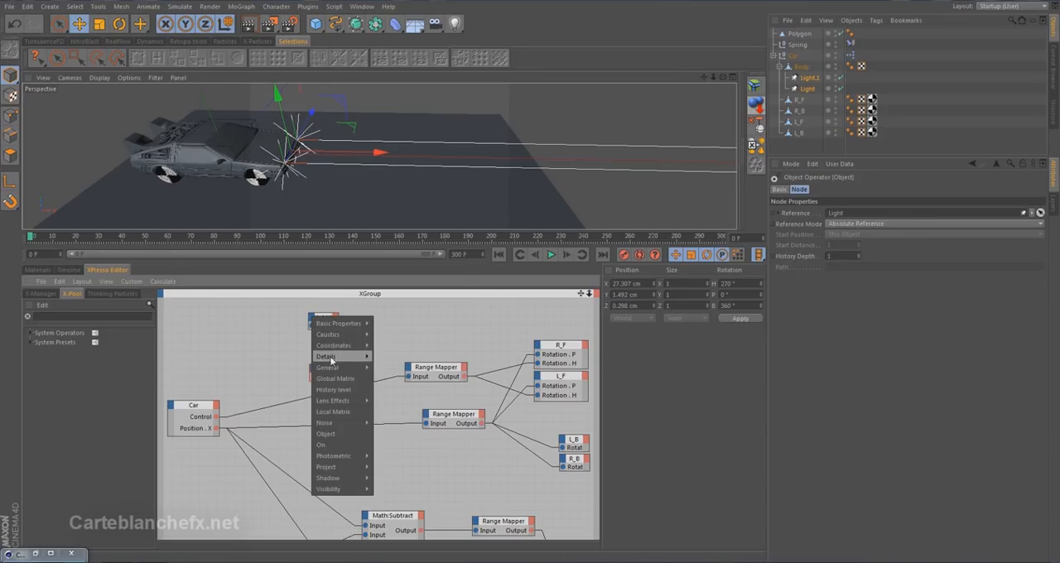
pyautogui.moveTo(348, 348)
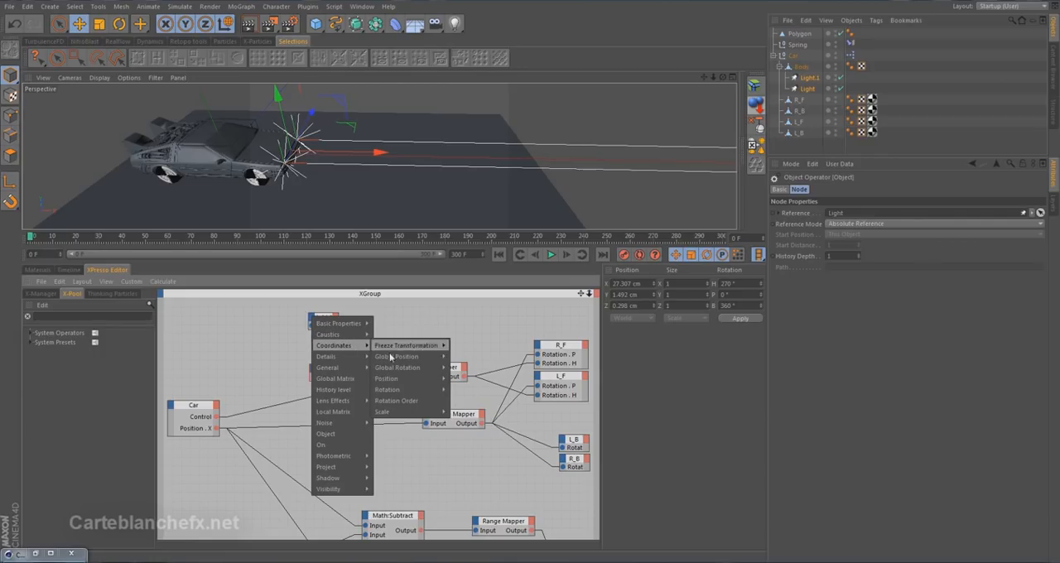
pyautogui.moveTo(411, 390)
pyautogui.click(469, 401)
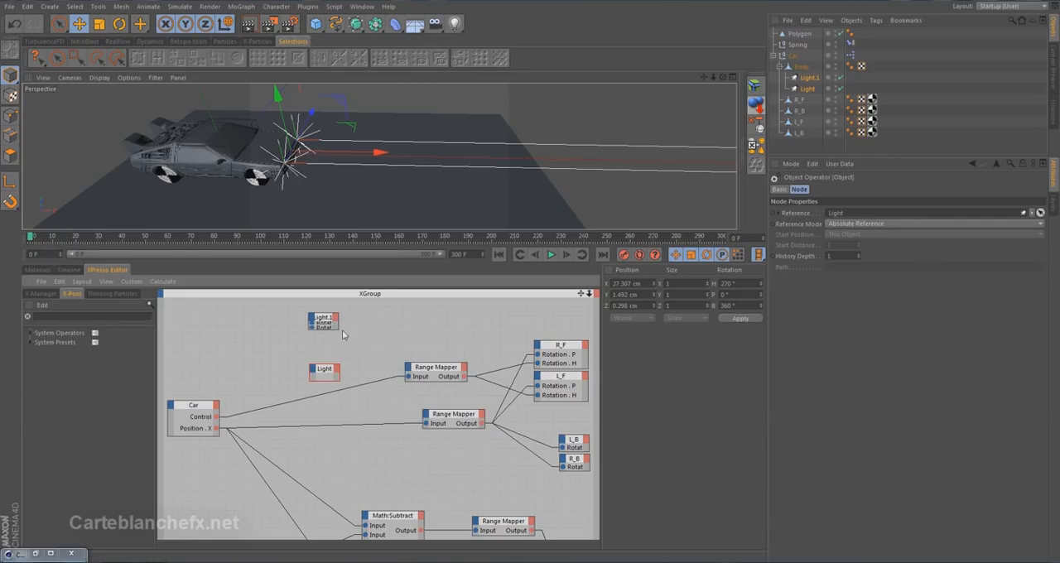
# Give the Light node Rotation . P and Rotation . H input ports.
pyautogui.click(312, 370)
pyautogui.moveTo(348, 398)
pyautogui.moveTo(410, 440)
pyautogui.click(469, 450)
pyautogui.click(313, 370)
pyautogui.moveTo(348, 397)
pyautogui.moveTo(410, 440)
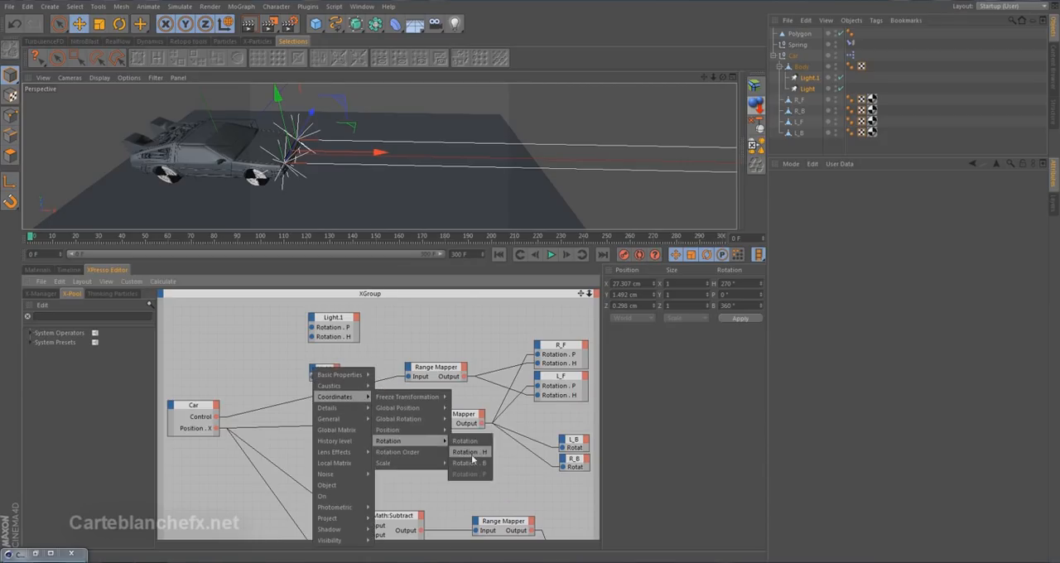
pyautogui.click(468, 460)
pyautogui.click(329, 359)
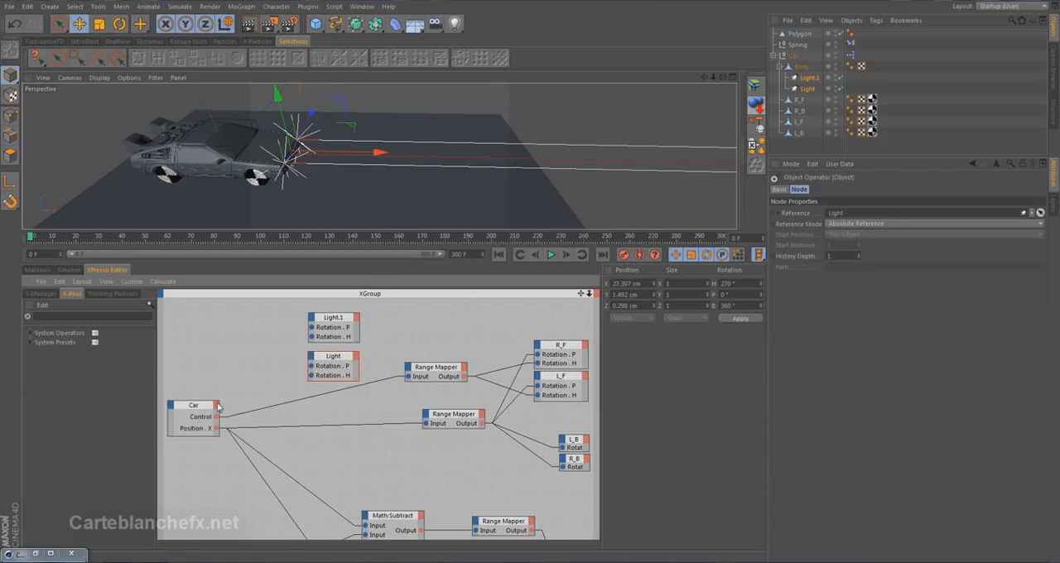
# Add the Light control . X user data output port to the Car node and move the node slightly up.
pyautogui.click(218, 406)
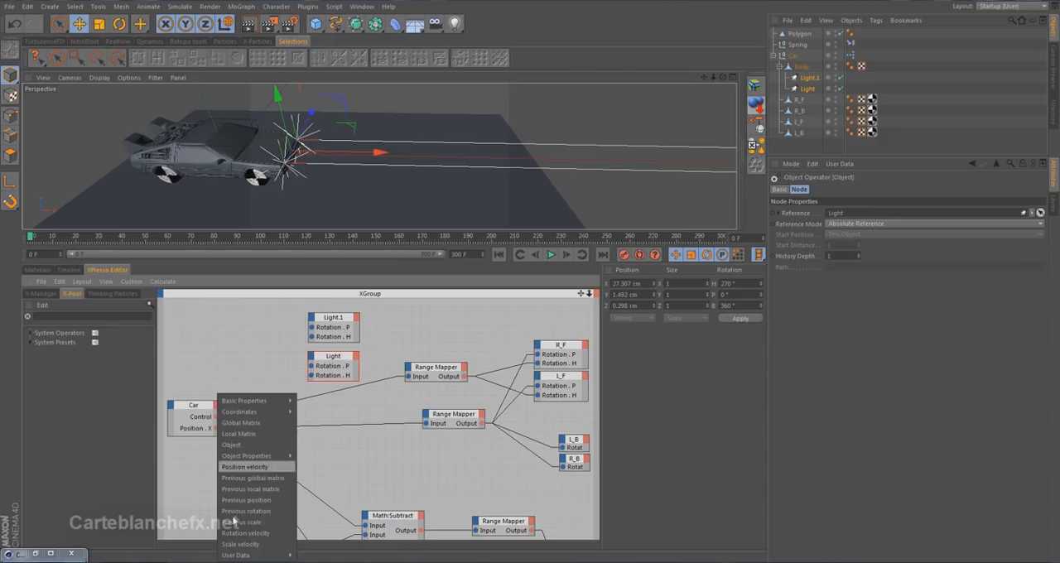
pyautogui.moveTo(246, 555)
pyautogui.moveTo(305, 554)
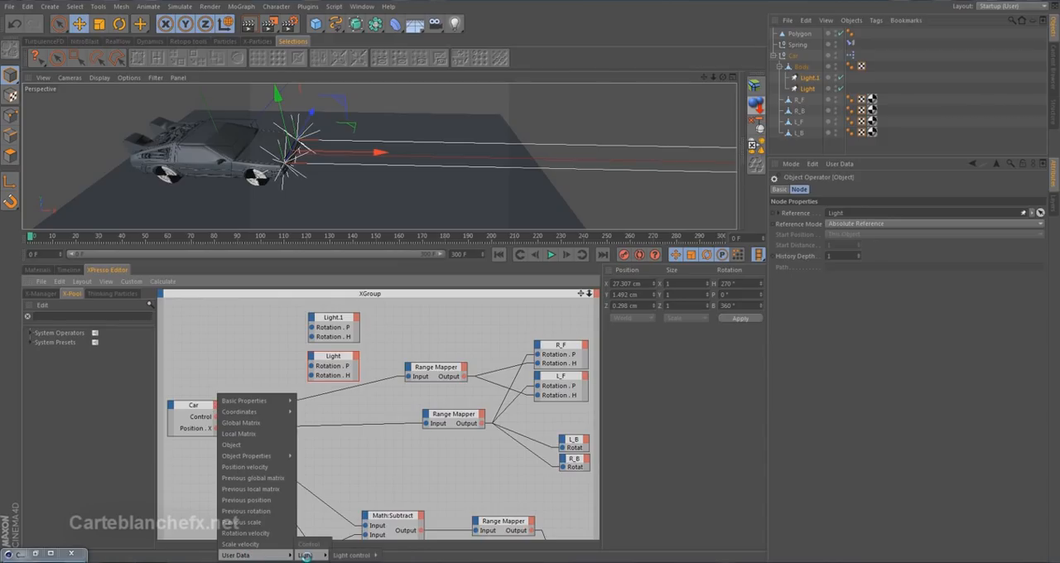
pyautogui.moveTo(339, 555)
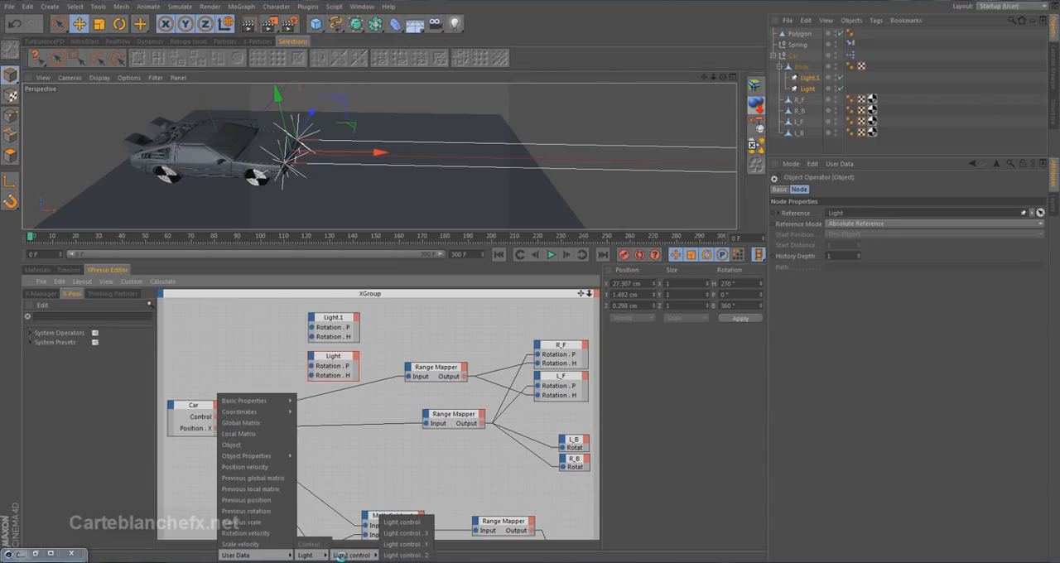
pyautogui.click(407, 534)
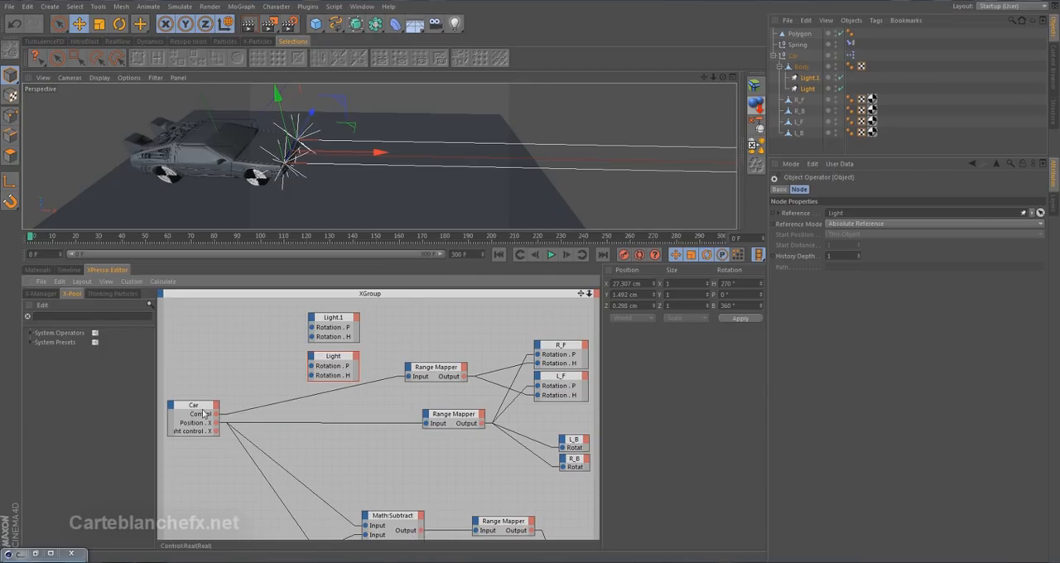
pyautogui.moveTo(193, 403); pyautogui.dragTo(200, 377)
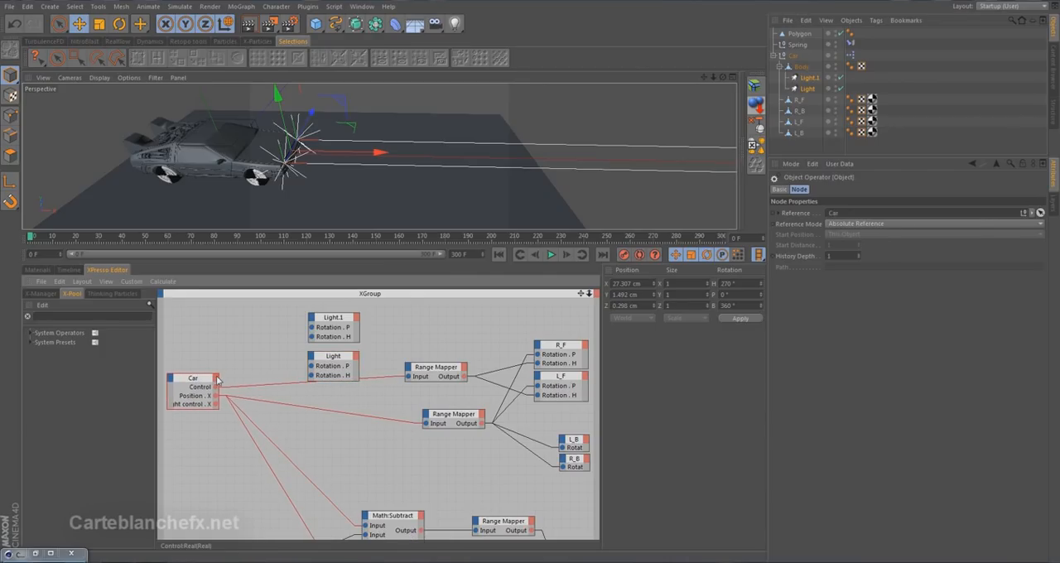
# Add the Light control . Y output port to the Car node and arrange both Light control ports above Control.
pyautogui.click(215, 377)
pyautogui.moveTo(263, 542)
pyautogui.moveTo(306, 548)
pyautogui.moveTo(352, 549)
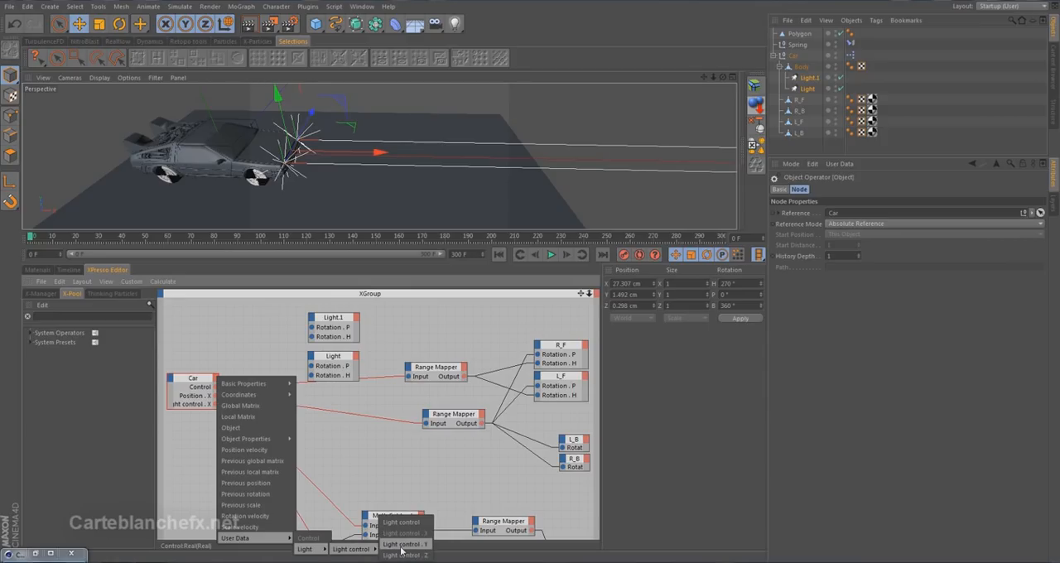
pyautogui.click(401, 546)
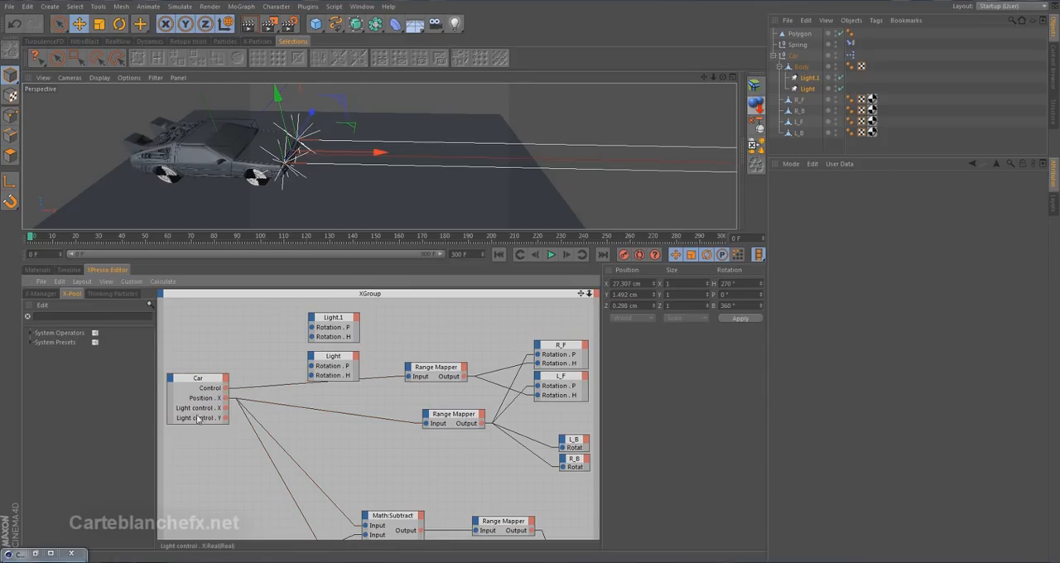
pyautogui.moveTo(200, 407); pyautogui.dragTo(206, 390)
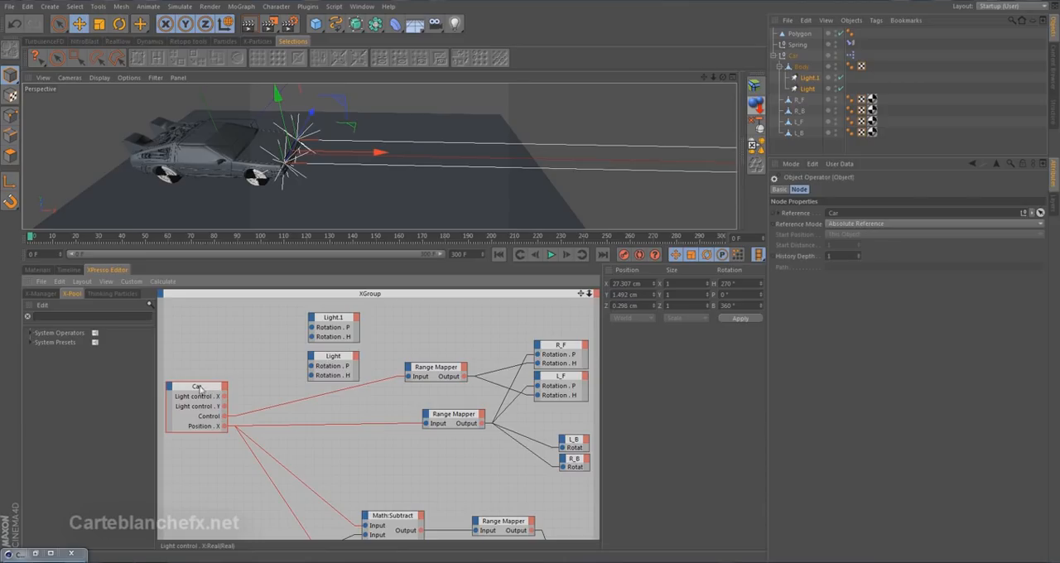
# Find the Range Mapper operator and add two of them between the Car node and the two light nodes.
pyautogui.click(124, 316)
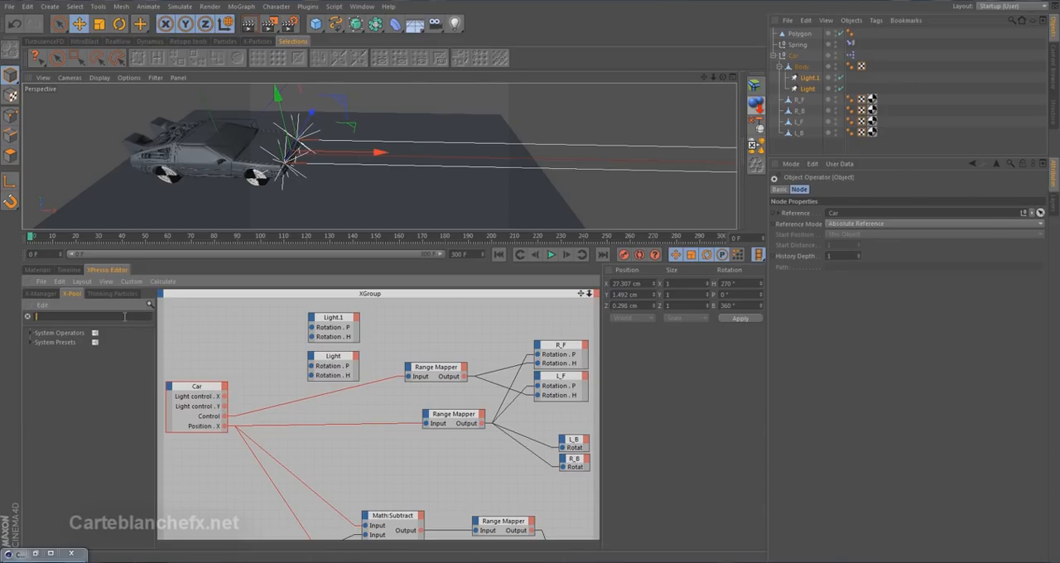
pyautogui.write('rang')
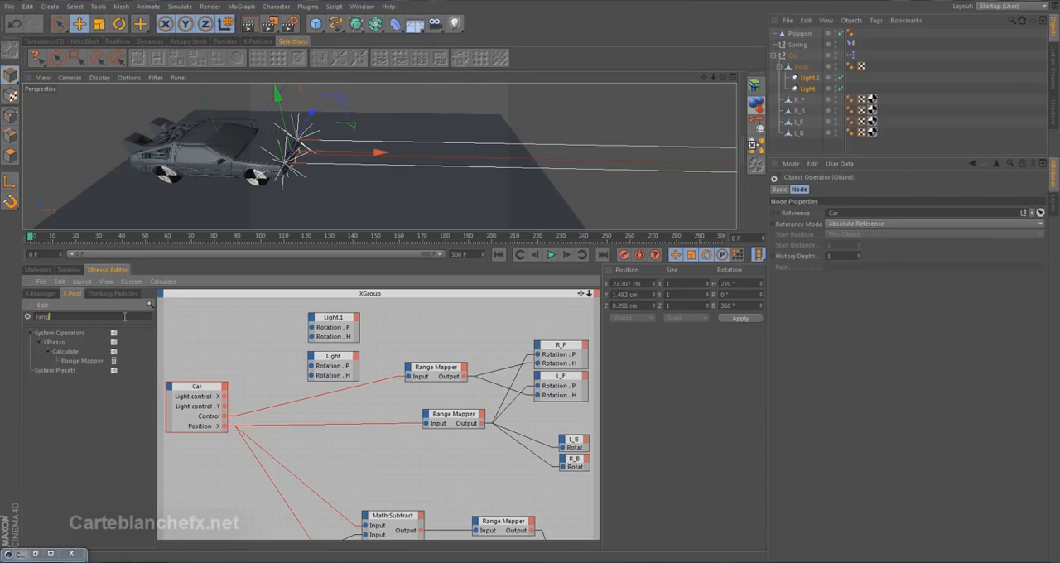
pyautogui.moveTo(93, 361); pyautogui.dragTo(264, 338)
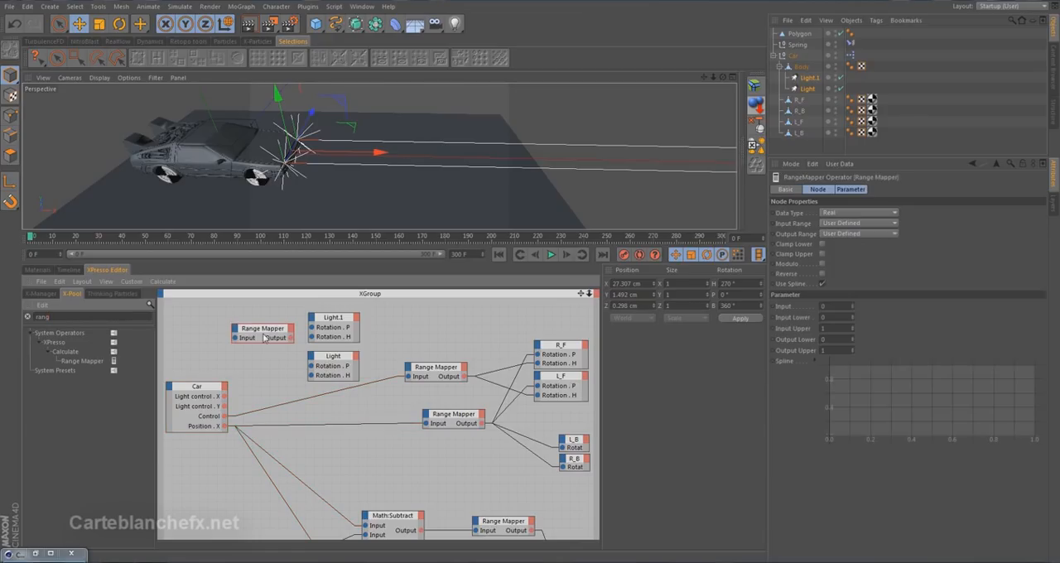
pyautogui.moveTo(80, 362); pyautogui.dragTo(267, 356)
# Set both new Range Mapper nodes to a Percent input range and a Degree output range.
pyautogui.moveTo(219, 309); pyautogui.dragTo(302, 383)
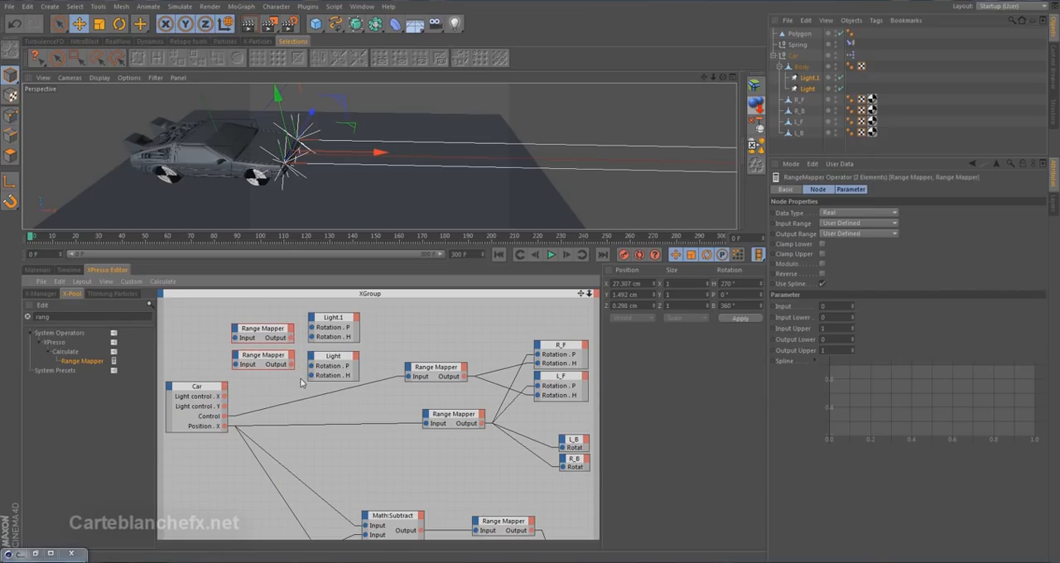
pyautogui.click(849, 223)
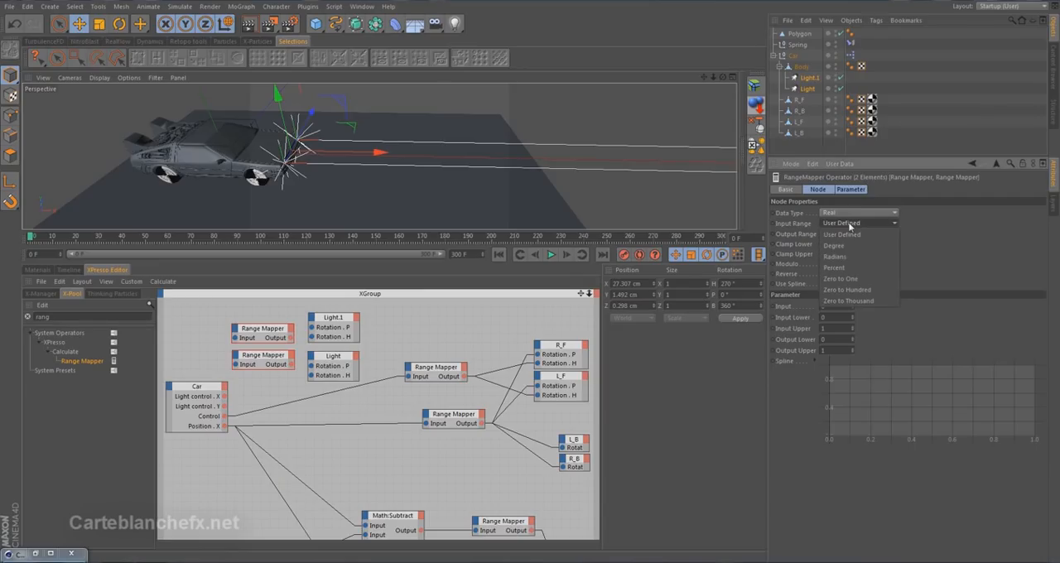
pyautogui.click(857, 264)
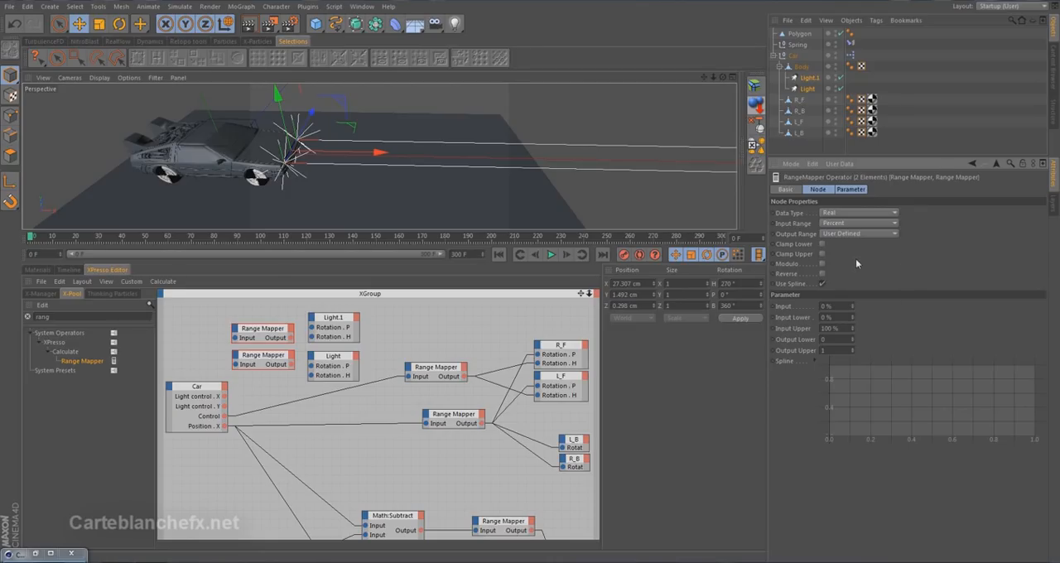
pyautogui.click(854, 234)
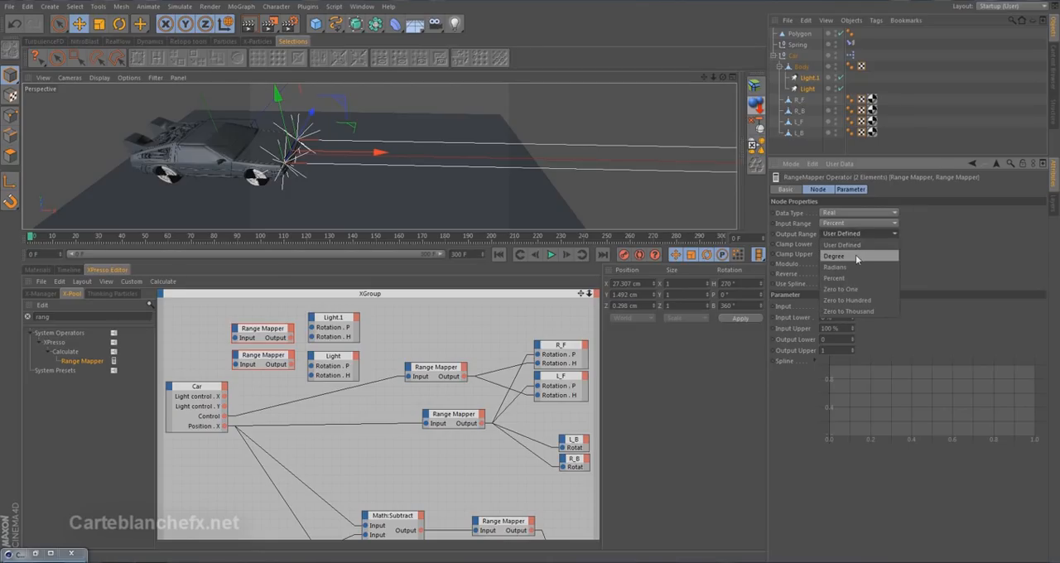
pyautogui.click(855, 255)
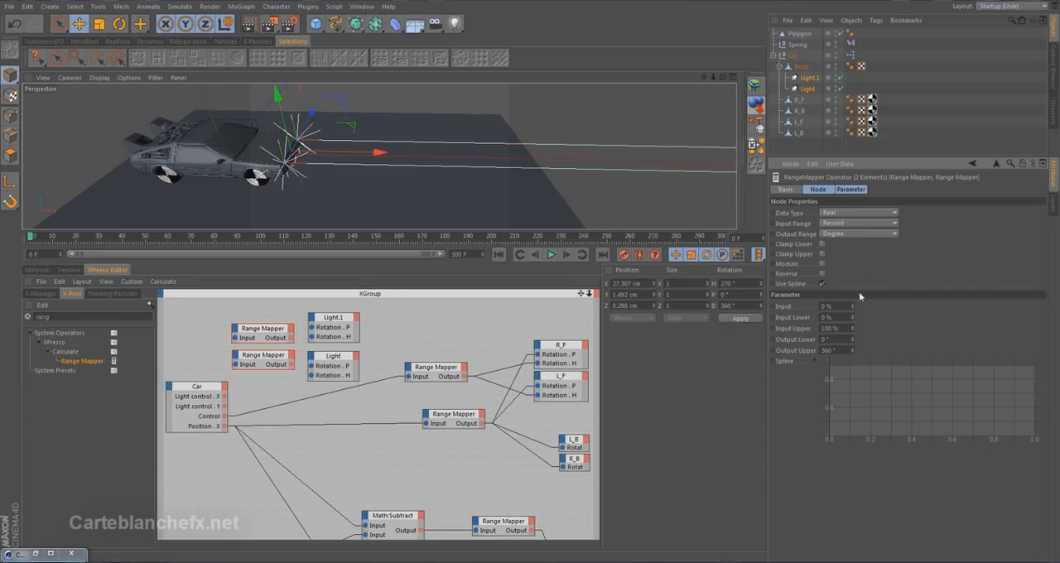
# Set Output Lower to -10° and Output Upper to 10° on both new Range Mapper nodes.
pyautogui.click(833, 340)
pyautogui.write('-10')
pyautogui.moveTo(835, 351); pyautogui.dragTo(791, 354)
pyautogui.write('10')
pyautogui.click(799, 353)
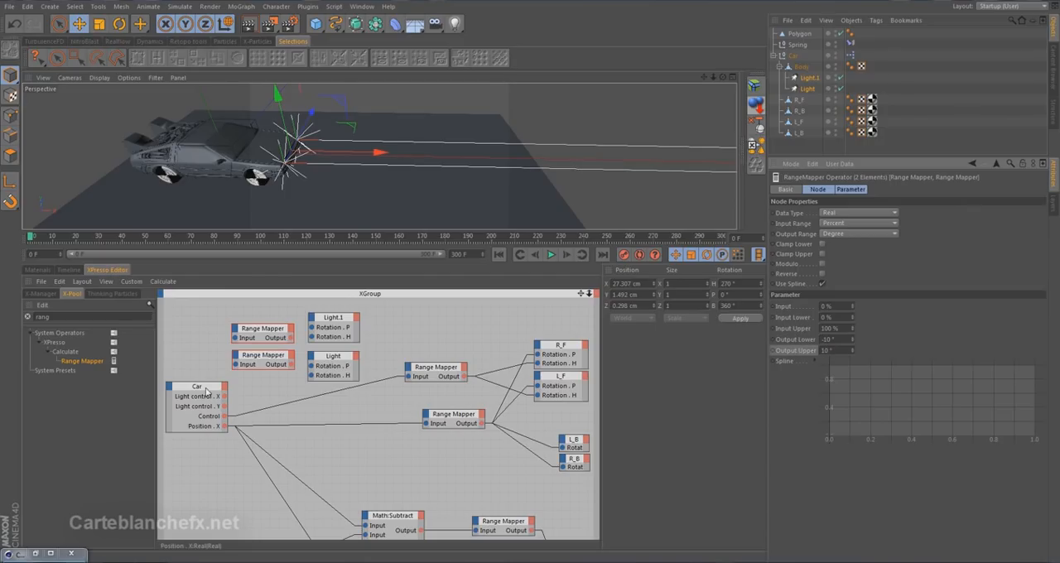
# Wire Light control . Y through the upper new Range Mapper to both lights' Rotation . P, and Light control . X through the lower to Rotation . H.
pyautogui.moveTo(580, 295); pyautogui.dragTo(628, 297)
pyautogui.moveTo(253, 397); pyautogui.dragTo(206, 373)
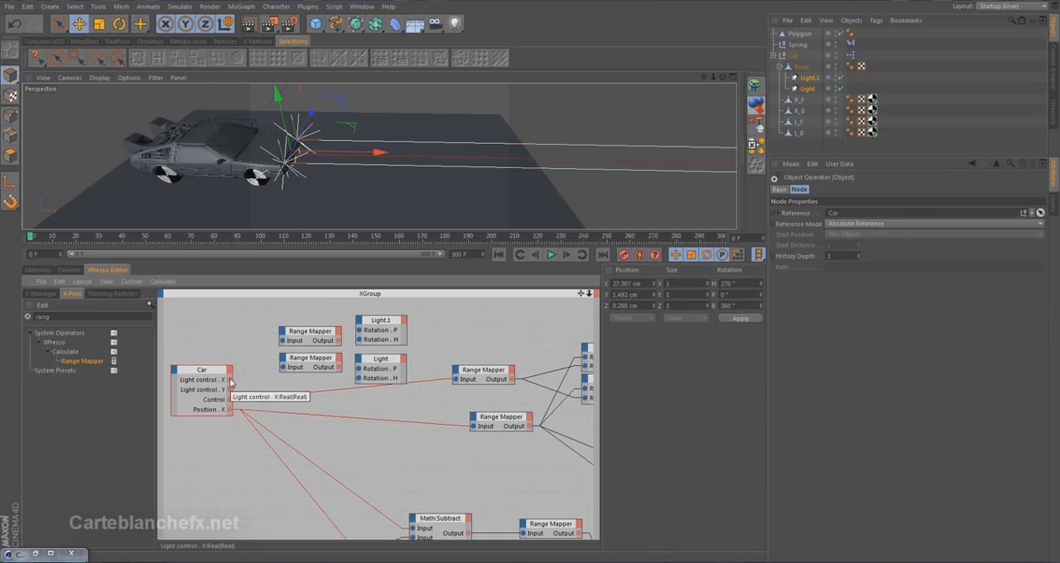
pyautogui.moveTo(231, 391); pyautogui.dragTo(268, 373)
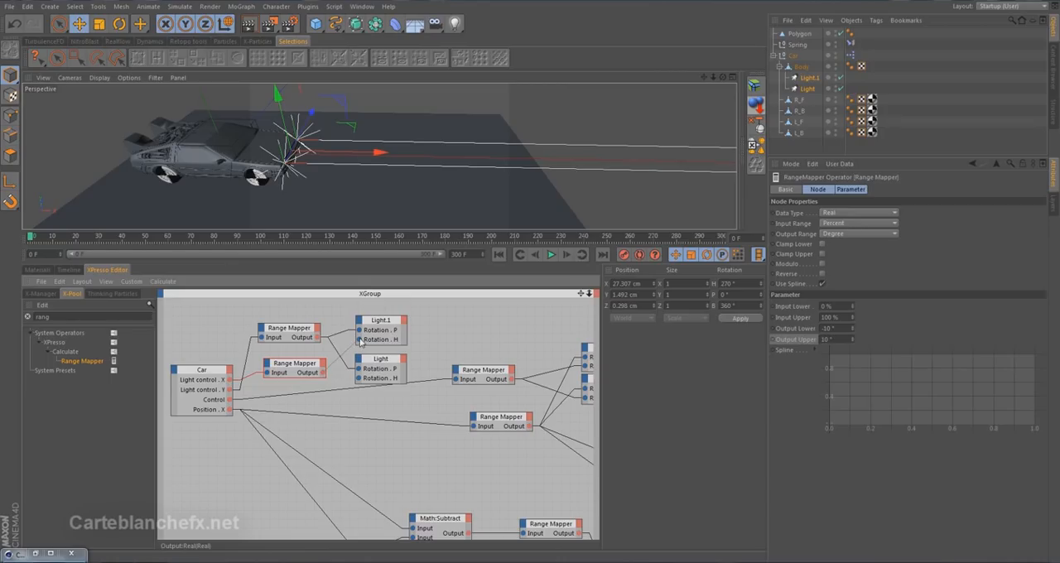
pyautogui.moveTo(323, 372); pyautogui.dragTo(358, 378)
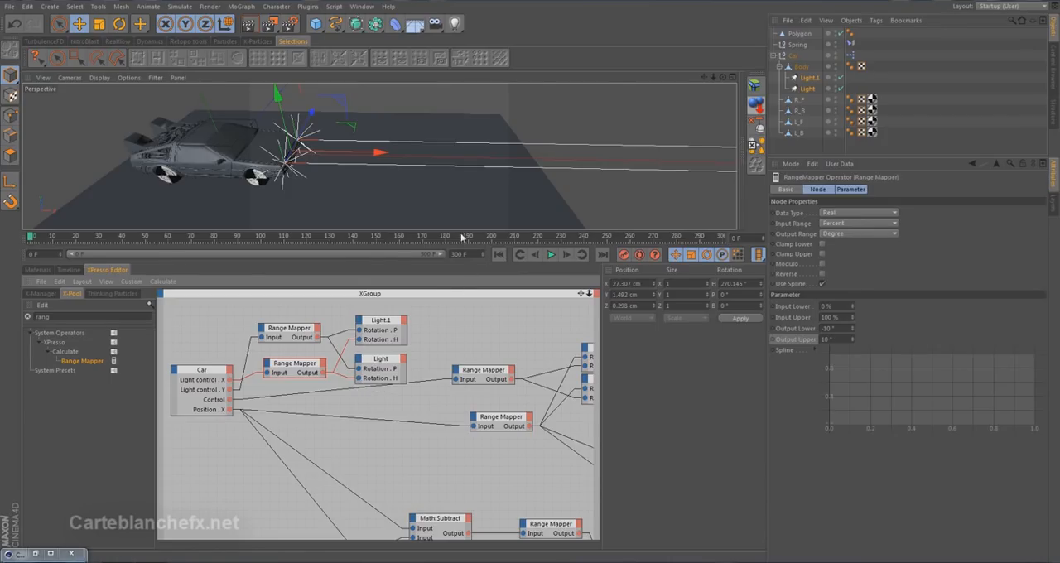
# Enlarge the viewport, test the Car's Light control on the headlights and reset X and Y to 50%.
pyautogui.moveTo(462, 255); pyautogui.dragTo(462, 397)
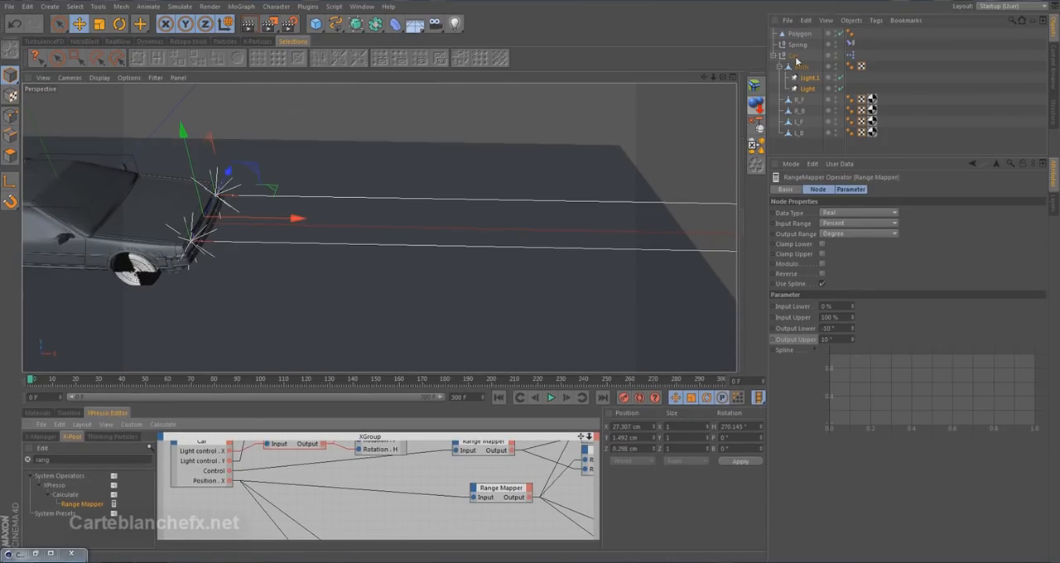
pyautogui.moveTo(838, 253)
pyautogui.mouseDown()
pyautogui.moveTo(828, 256)
pyautogui.moveTo(828, 243)
pyautogui.moveTo(848, 253)
pyautogui.moveTo(839, 229)
pyautogui.moveTo(841, 262)
pyautogui.moveTo(835, 248)
pyautogui.moveTo(815, 248)
pyautogui.moveTo(865, 251)
pyautogui.moveTo(821, 254)
pyautogui.moveTo(834, 251)
pyautogui.mouseUp()
pyautogui.click(878, 235)
pyautogui.write('50')
pyautogui.click(883, 247)
pyautogui.write('50')
pyautogui.press('Return')
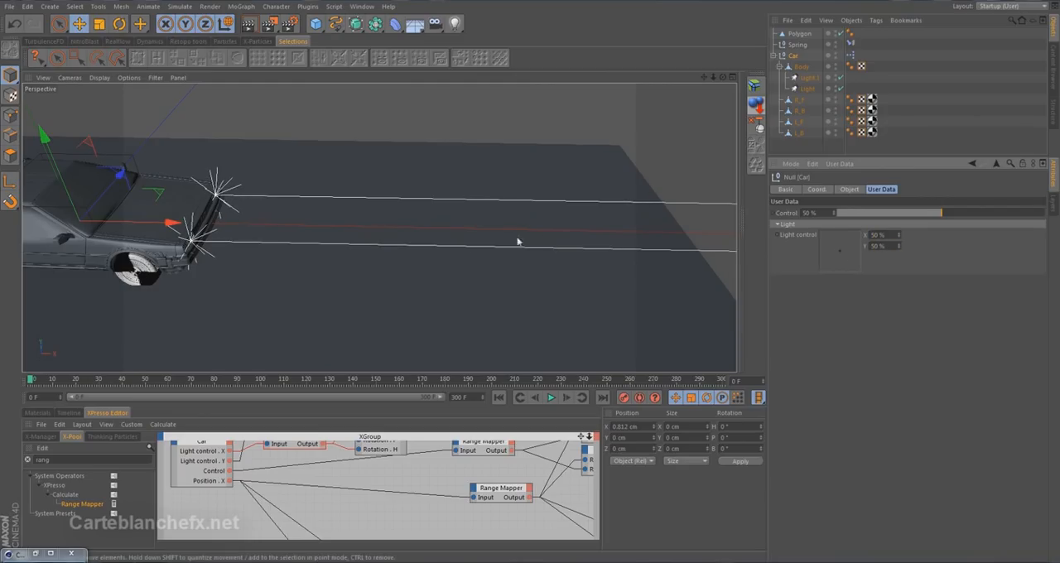
# Test the Light control again while viewing the light beams from above, and return both of its values to 50%.
pyautogui.keyDown('alt'); pyautogui.moveTo(544, 237); pyautogui.dragTo(390, 284); pyautogui.keyUp('alt')
pyautogui.moveTo(840, 256)
pyautogui.mouseDown()
pyautogui.moveTo(815, 250)
pyautogui.moveTo(886, 243)
pyautogui.moveTo(840, 245)
pyautogui.mouseUp()
pyautogui.doubleClick(890, 236)
pyautogui.write('50')
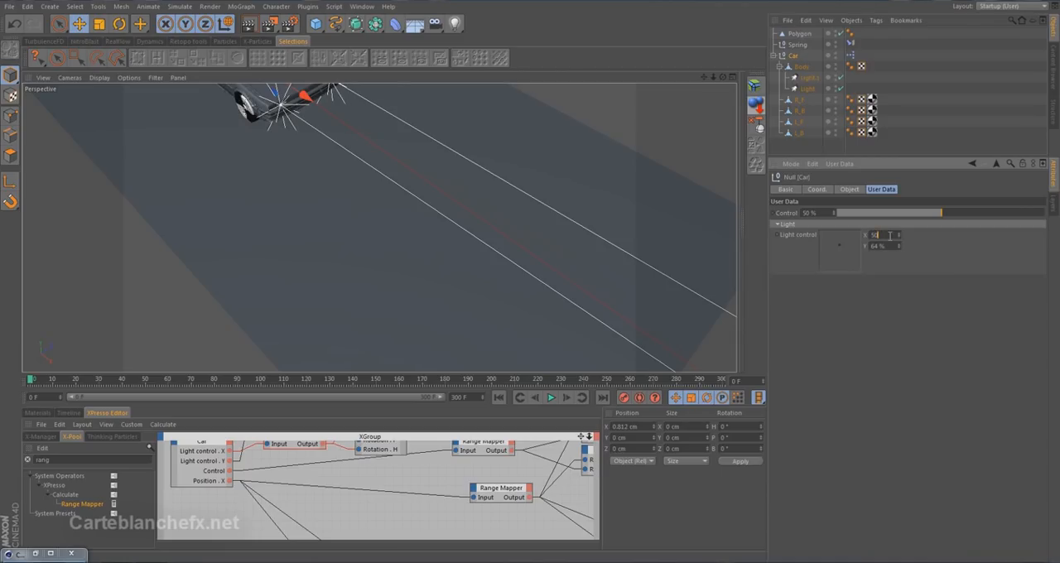
pyautogui.doubleClick(885, 246)
pyautogui.write('50')
pyautogui.press('Return')
pyautogui.keyDown('alt'); pyautogui.moveTo(388, 218); pyautogui.dragTo(558, 234); pyautogui.keyUp('alt')
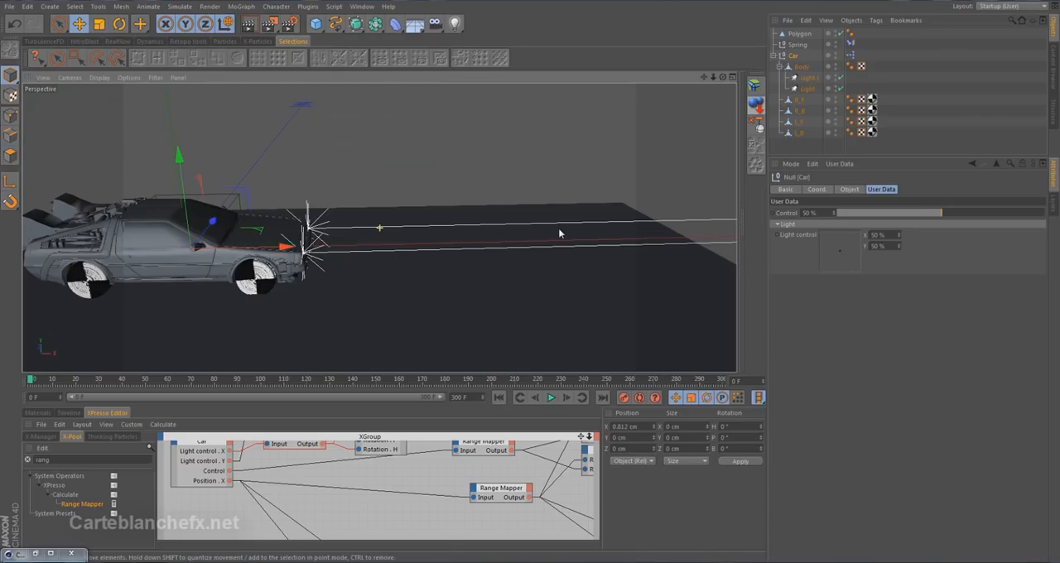
# Place the Light control in the viewport as a HUD element and fit an interactive render region over the car and light beams.
pyautogui.moveTo(796, 234); pyautogui.dragTo(679, 136)
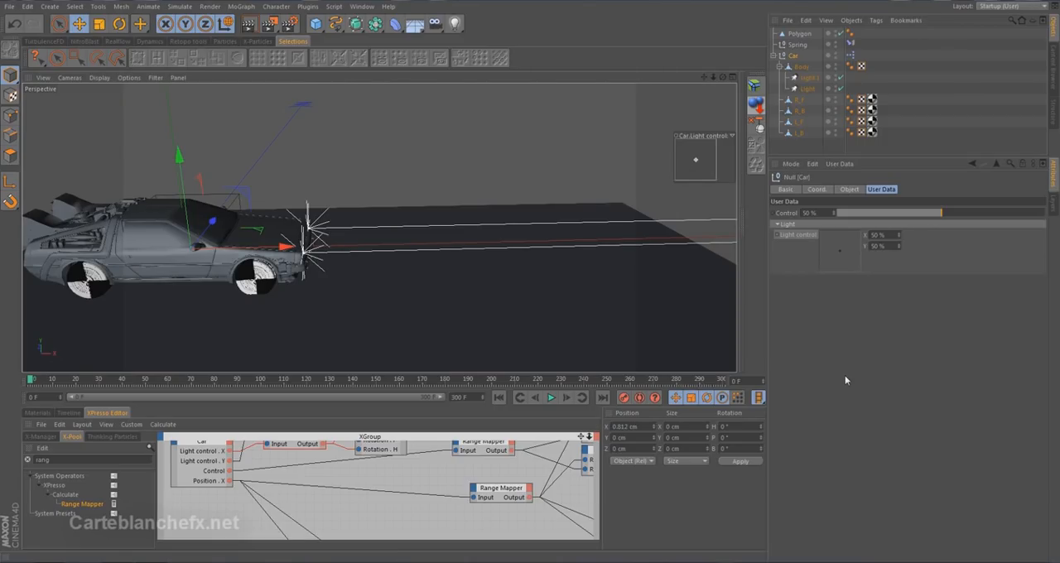
pyautogui.moveTo(289, 23); pyautogui.dragTo(316, 172)
pyautogui.moveTo(201, 155); pyautogui.dragTo(30, 93)
pyautogui.moveTo(33, 300); pyautogui.dragTo(30, 364)
pyautogui.moveTo(558, 226); pyautogui.dragTo(599, 253)
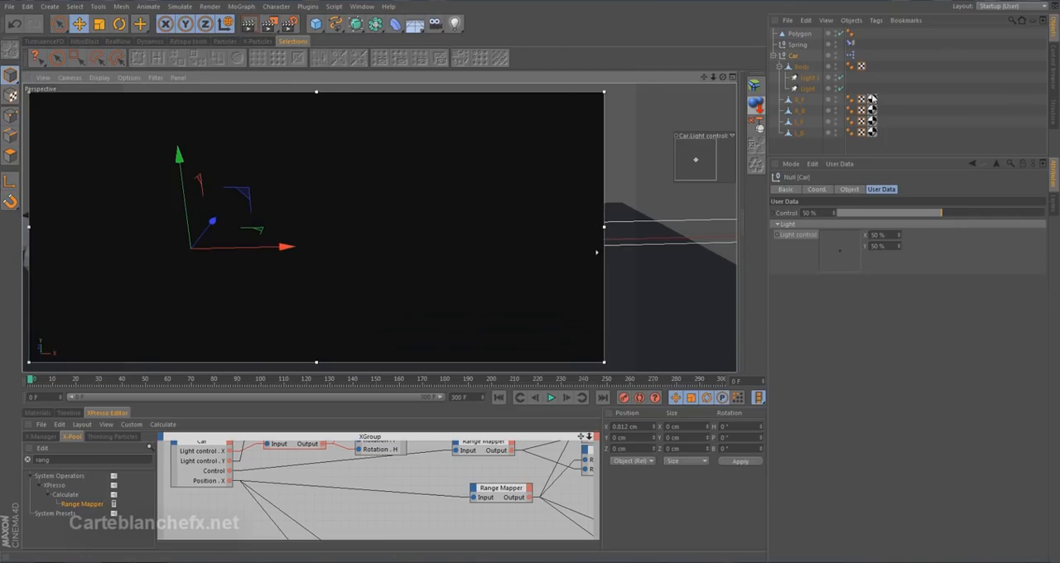
# Set Visible Light to Volumetric for both headlights.
pyautogui.click(809, 79)
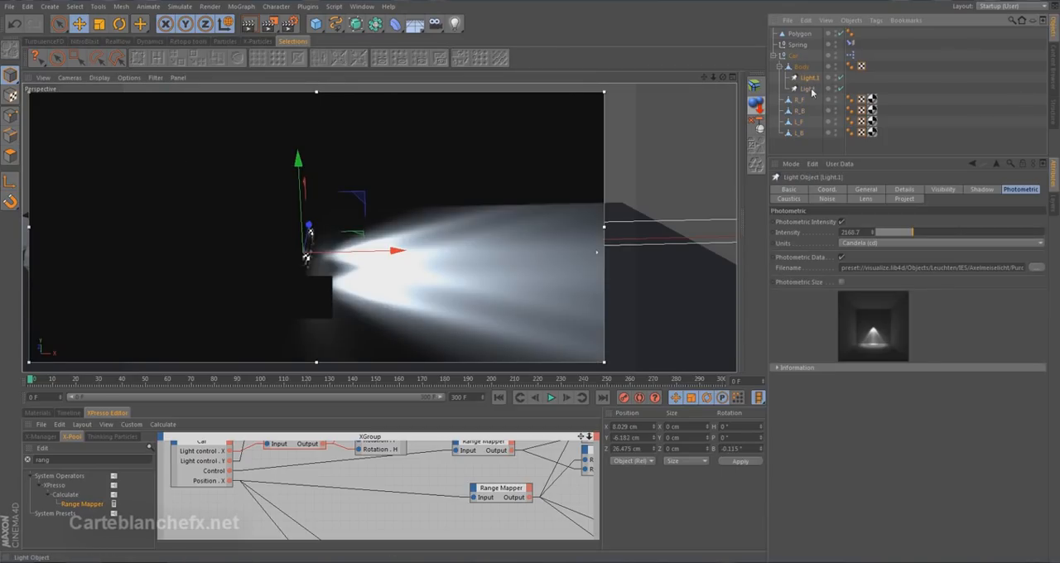
pyautogui.keyDown('ctrl'); pyautogui.click(807, 88); pyautogui.keyUp('ctrl')
pyautogui.click(863, 189)
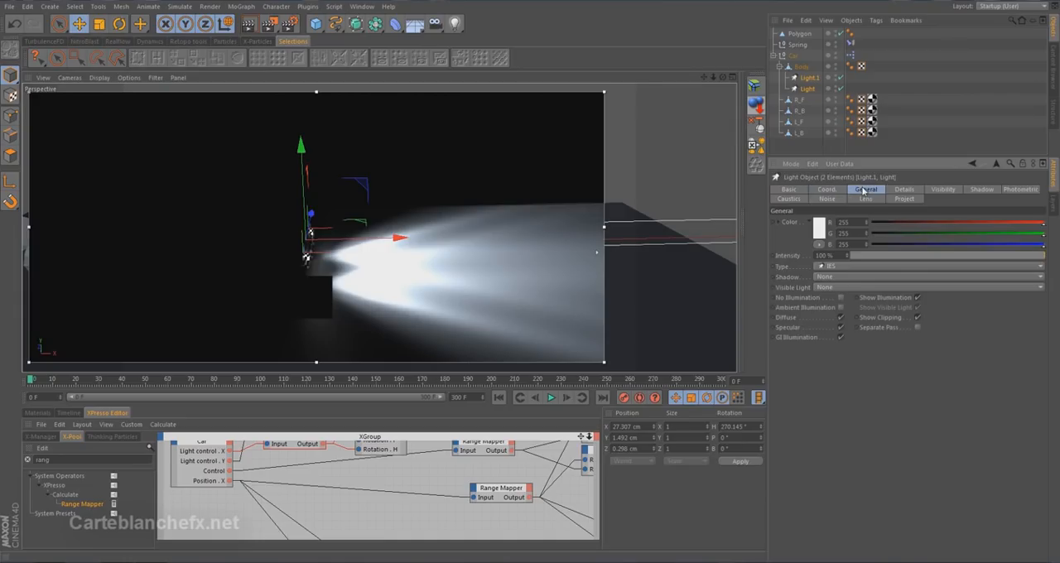
pyautogui.click(842, 287)
pyautogui.click(849, 322)
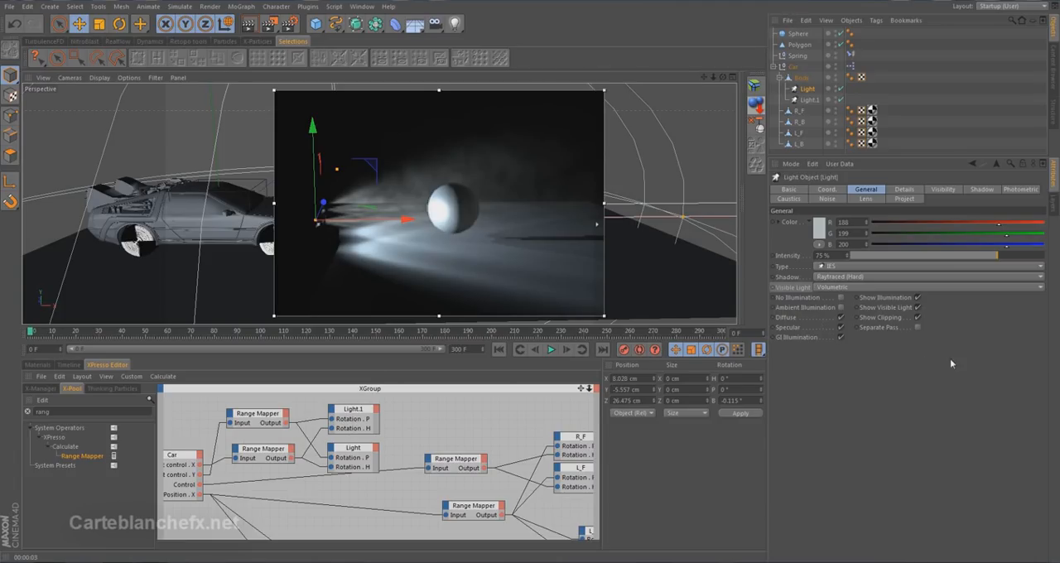
pyautogui.click(823, 289)
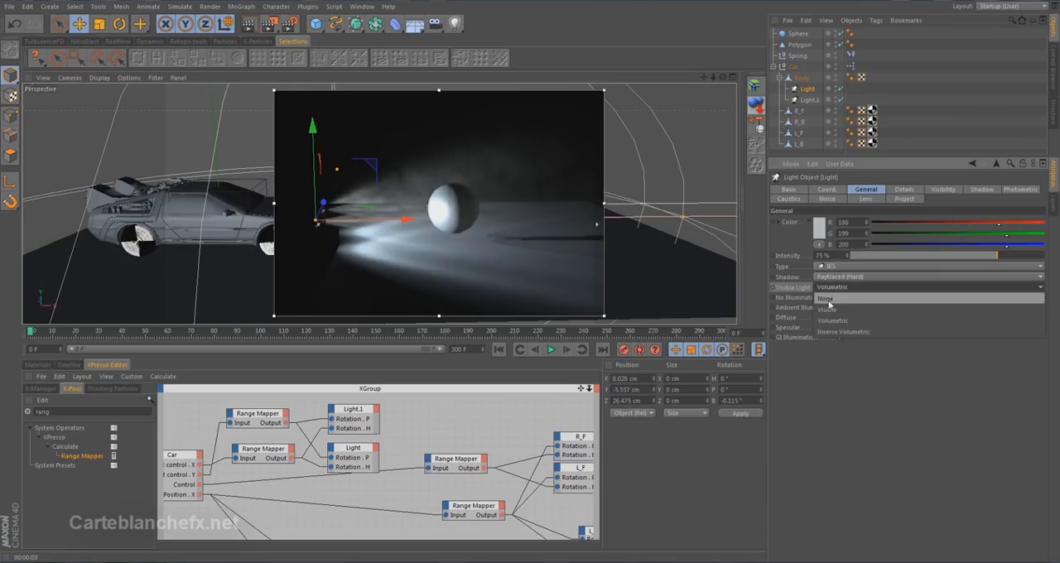
pyautogui.click(795, 291)
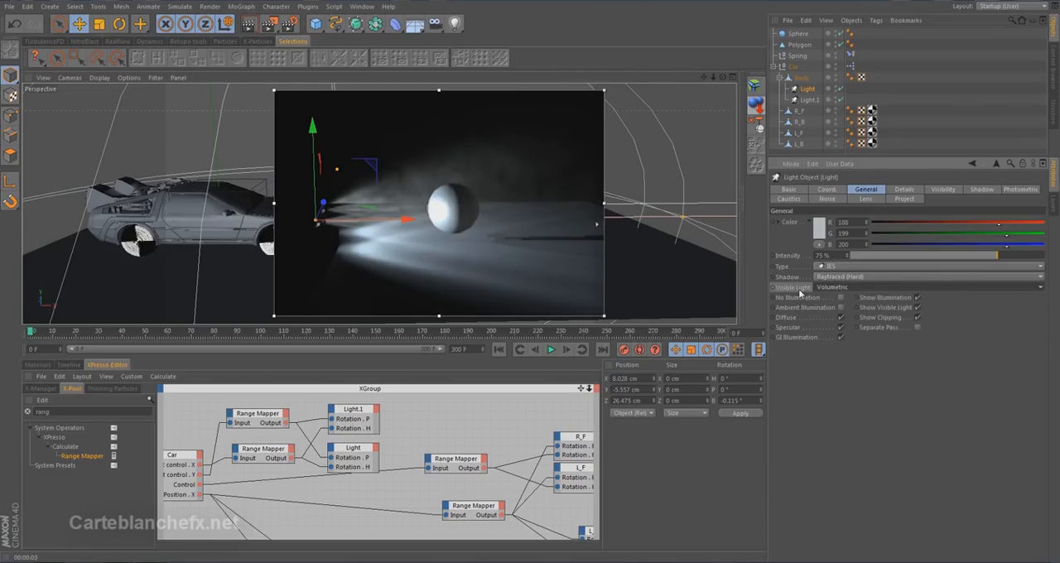
# Add a new user data entry named Visible to the Car null.
pyautogui.click(793, 66)
pyautogui.click(843, 164)
pyautogui.click(855, 188)
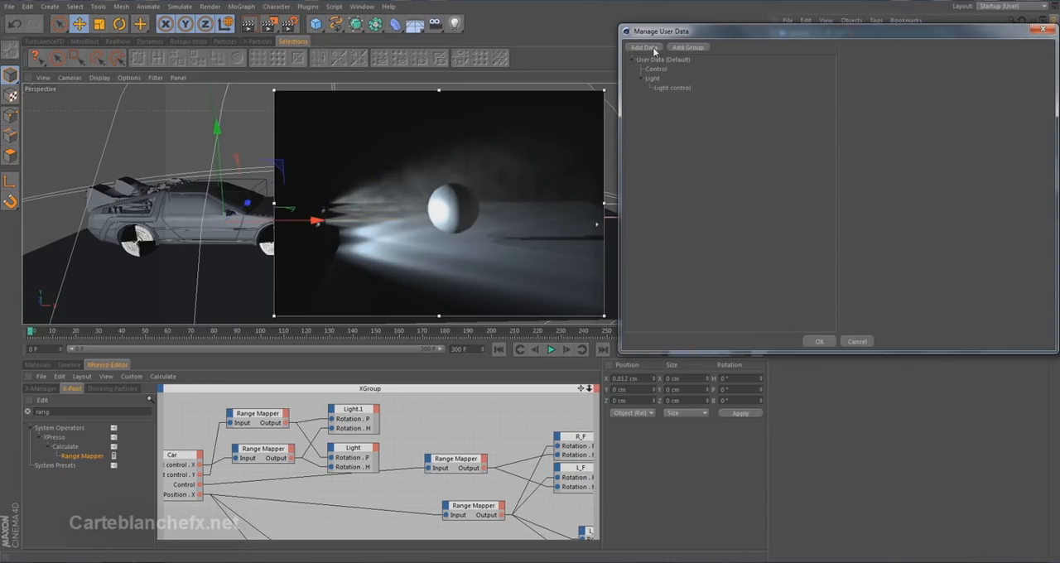
pyautogui.click(654, 52)
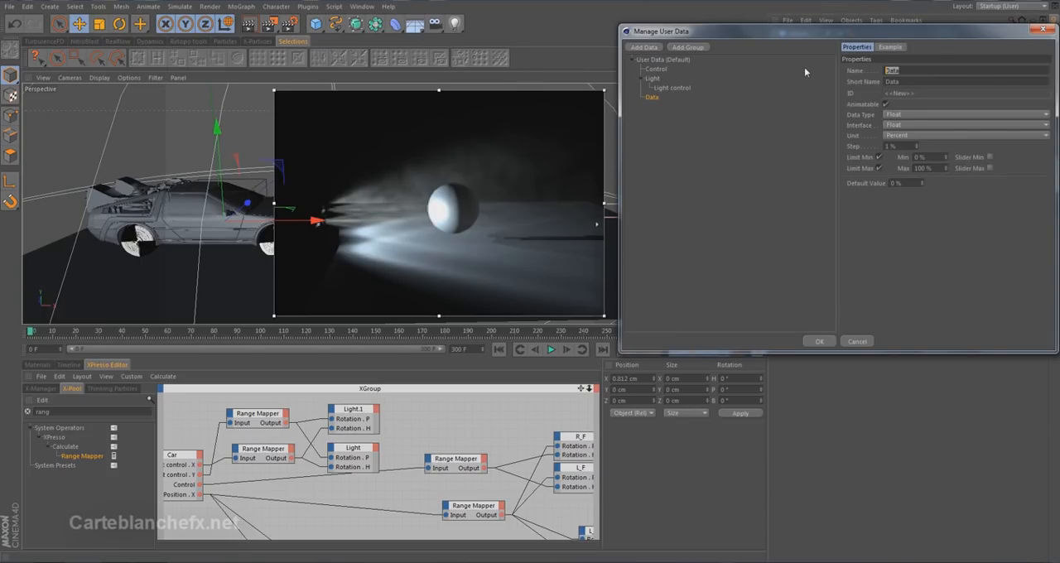
pyautogui.write('Visible')
# Make the Visible entry a Boolean with the Bitmap Bool interface and place it inside the Light group.
pyautogui.click(901, 116)
pyautogui.click(899, 125)
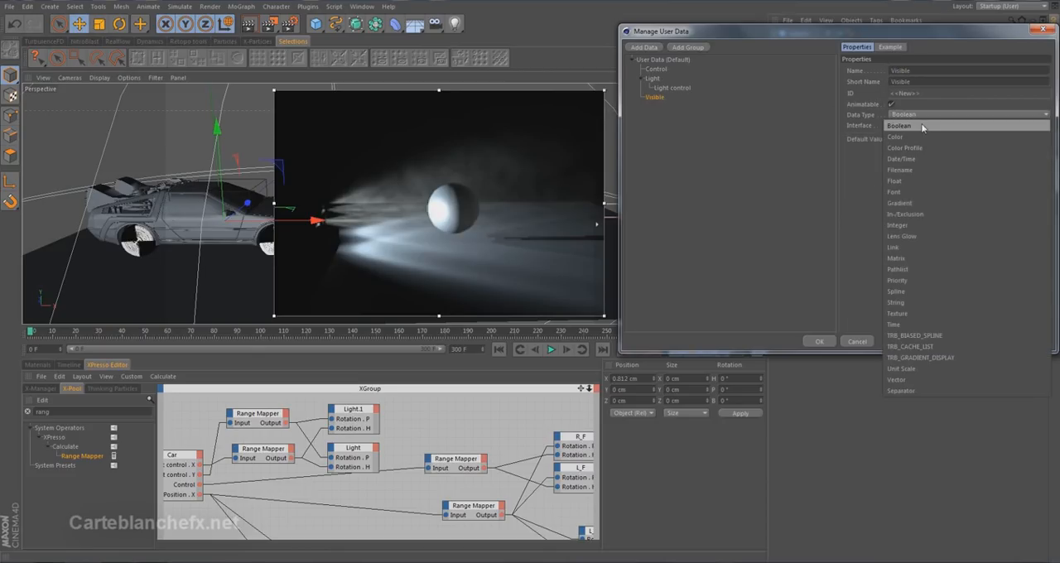
pyautogui.click(918, 125)
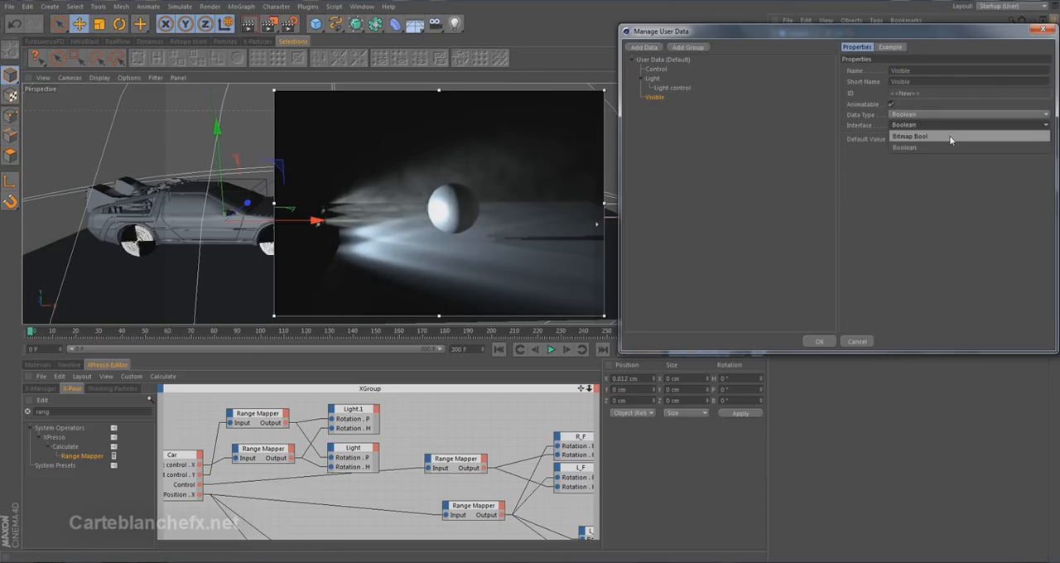
pyautogui.click(950, 136)
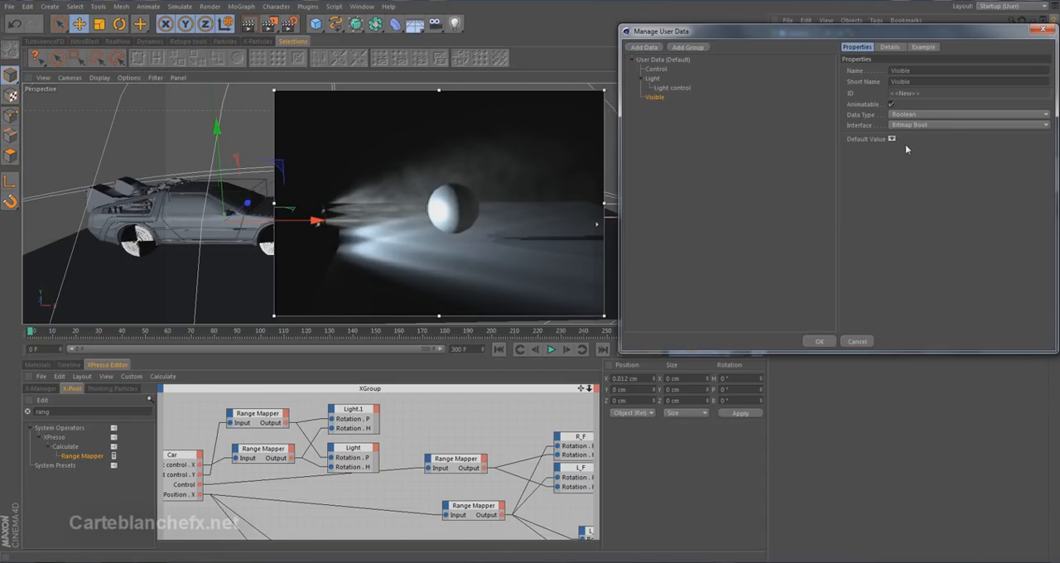
pyautogui.moveTo(654, 98); pyautogui.dragTo(665, 93)
pyautogui.click(818, 341)
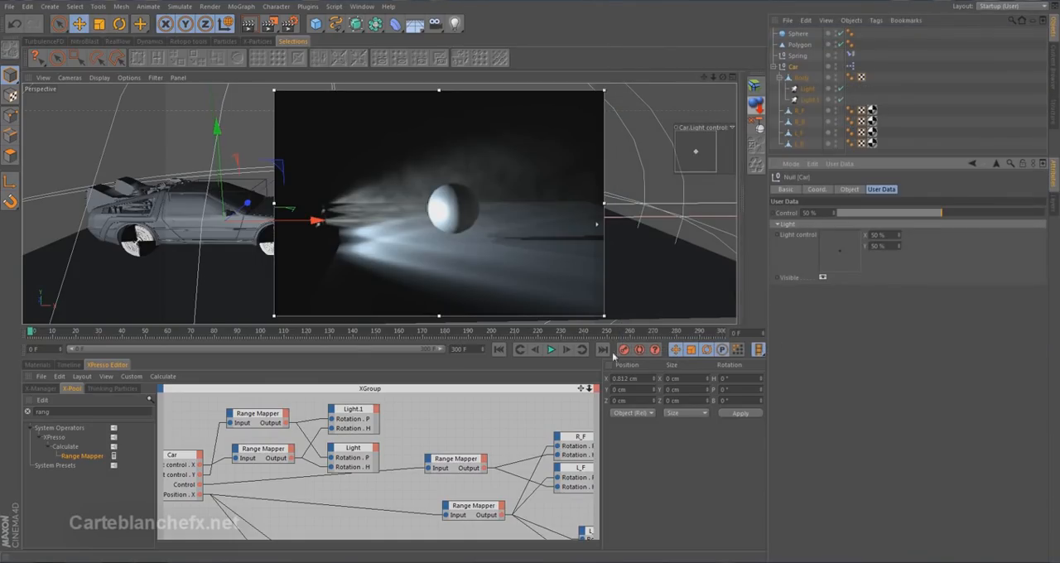
# Enlarge the XPresso editor and move the two Range Mappers feeding the light nodes higher in the graph.
pyautogui.moveTo(460, 325); pyautogui.dragTo(467, 200)
pyautogui.moveTo(194, 319); pyautogui.dragTo(298, 427)
pyautogui.moveTo(273, 359); pyautogui.dragTo(261, 291)
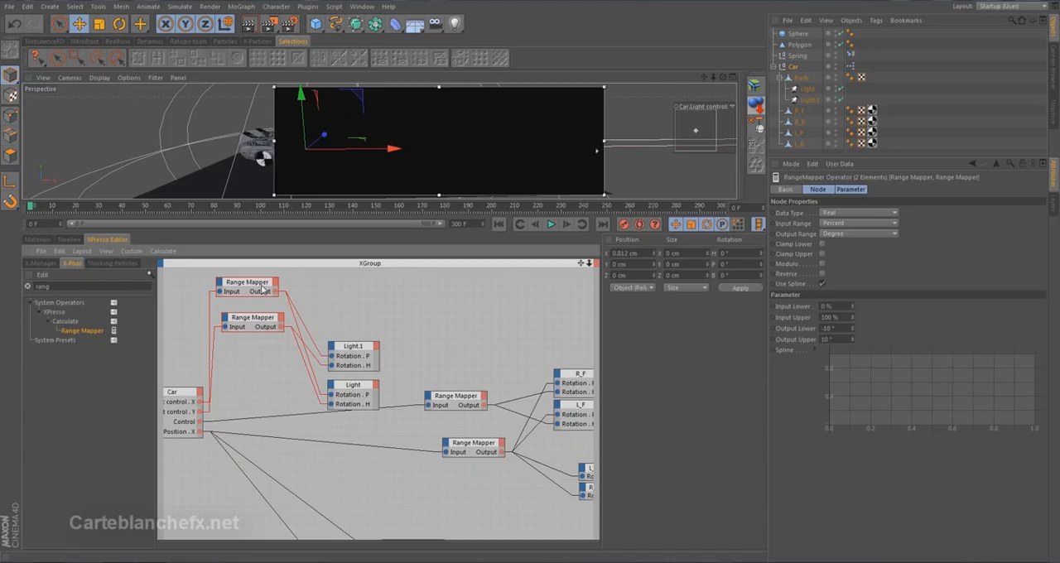
# Add a Visible output to the Car node and connect it to Visible Light inputs on the Light.1 and Light nodes.
pyautogui.click(201, 393)
pyautogui.moveTo(252, 553)
pyautogui.moveTo(289, 554)
pyautogui.click(323, 549)
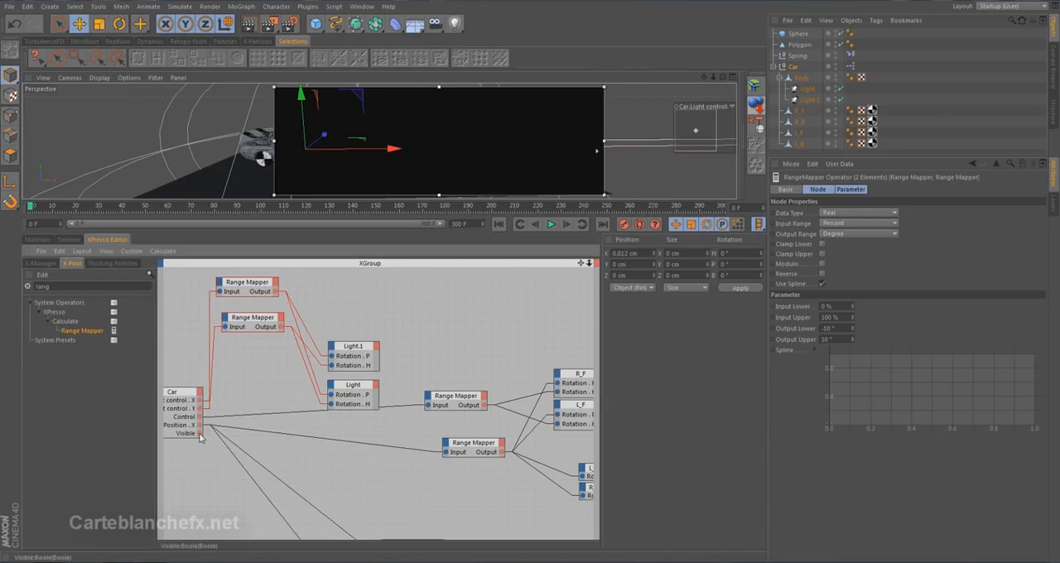
pyautogui.moveTo(199, 434); pyautogui.dragTo(332, 351)
pyautogui.moveTo(352, 399)
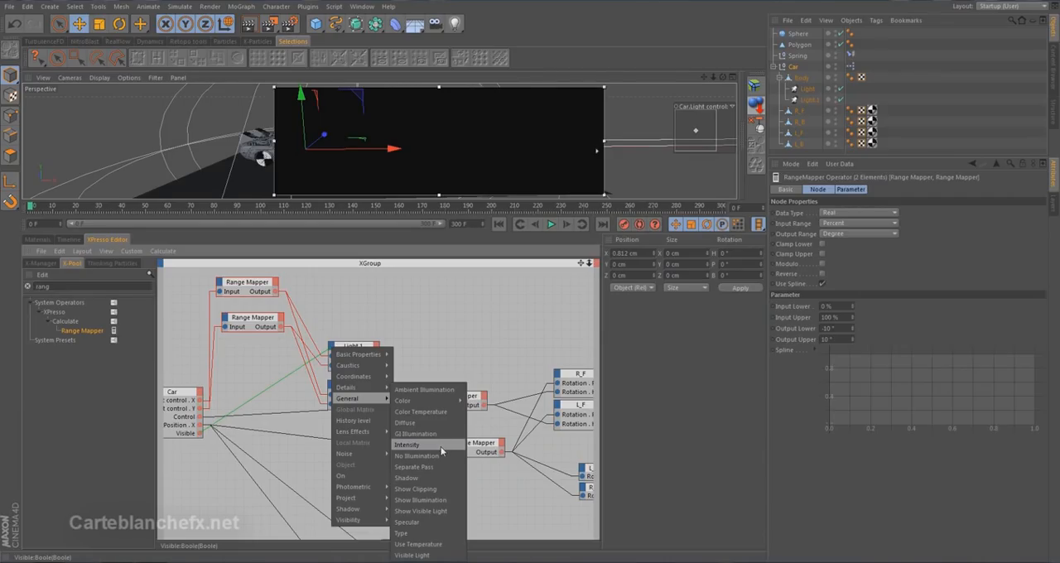
pyautogui.click(427, 554)
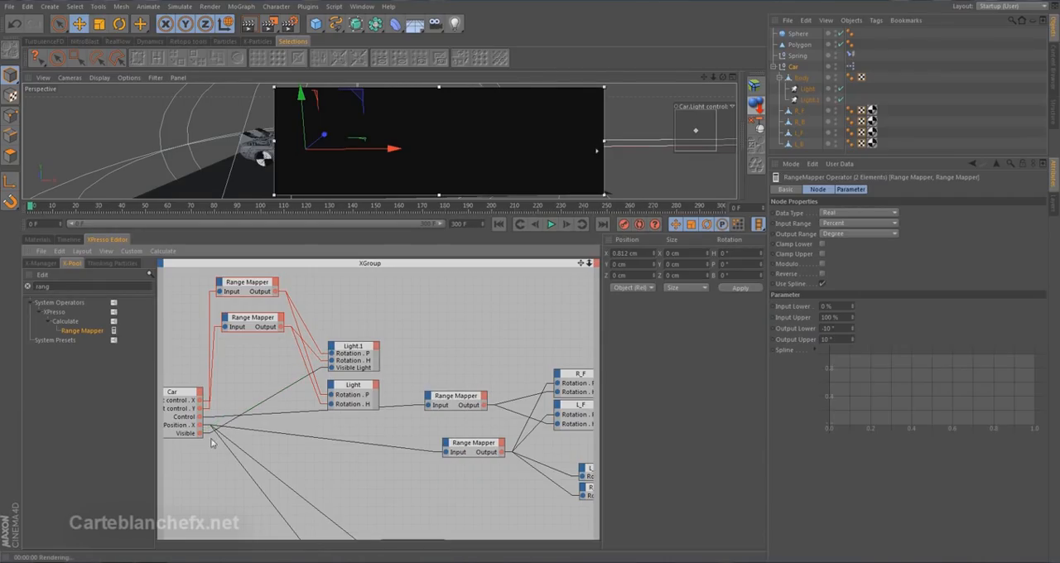
pyautogui.moveTo(199, 433); pyautogui.dragTo(331, 386)
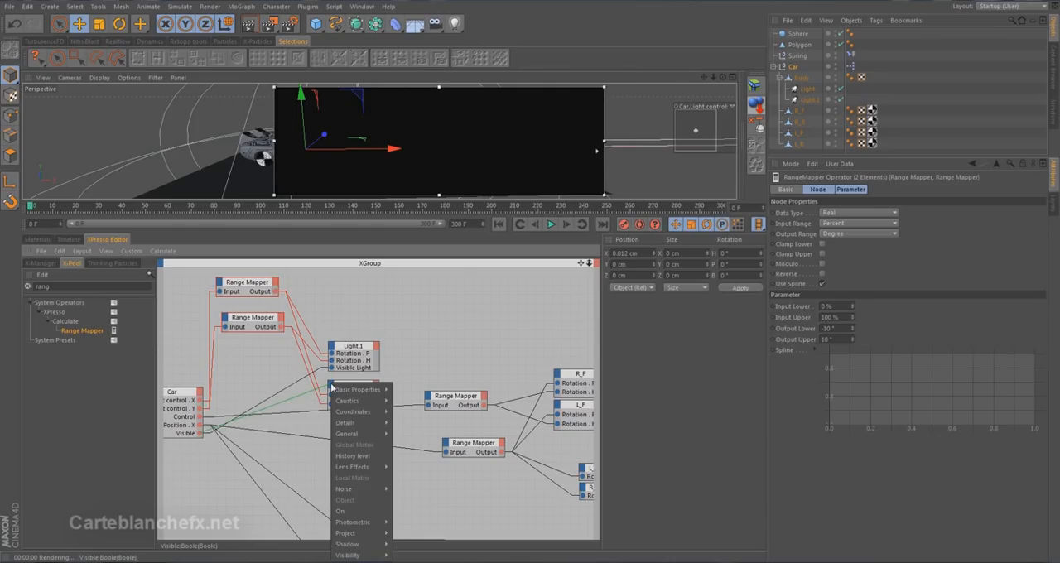
pyautogui.moveTo(364, 435)
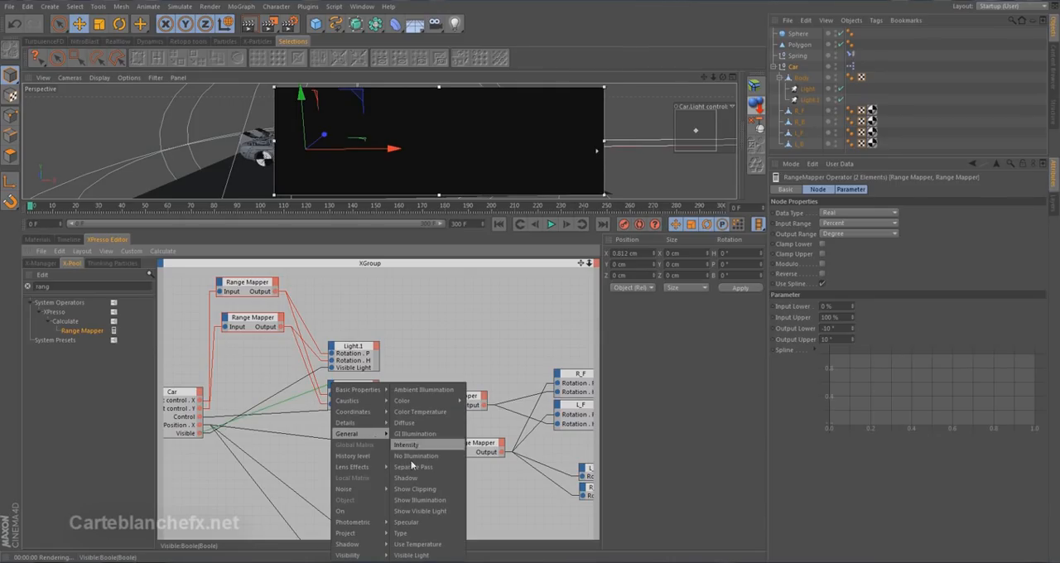
pyautogui.click(434, 555)
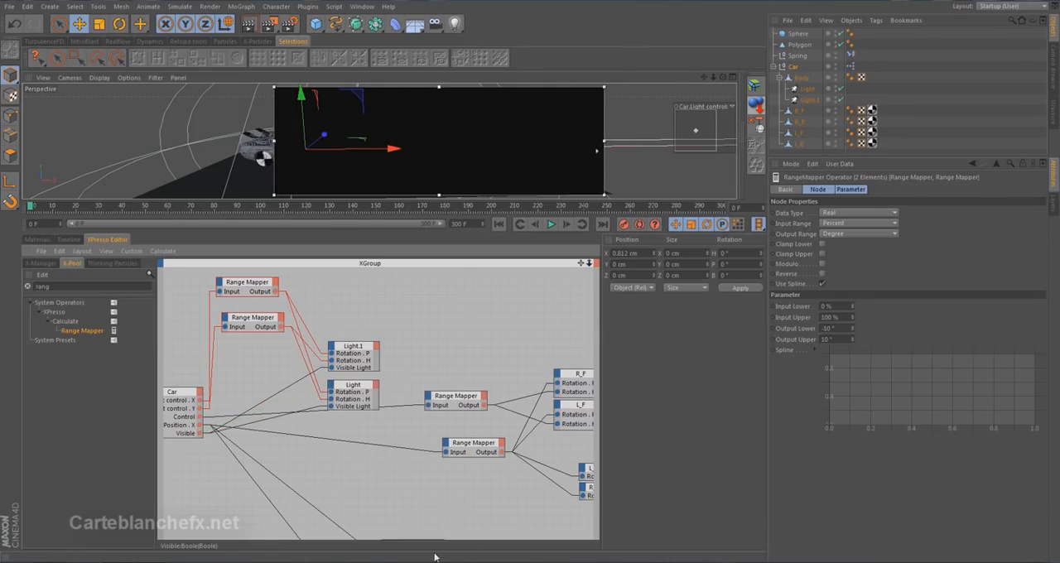
# Resize the Light.1 and Light nodes to fit their ports and move both higher in the graph.
pyautogui.doubleClick(356, 347)
pyautogui.doubleClick(360, 385)
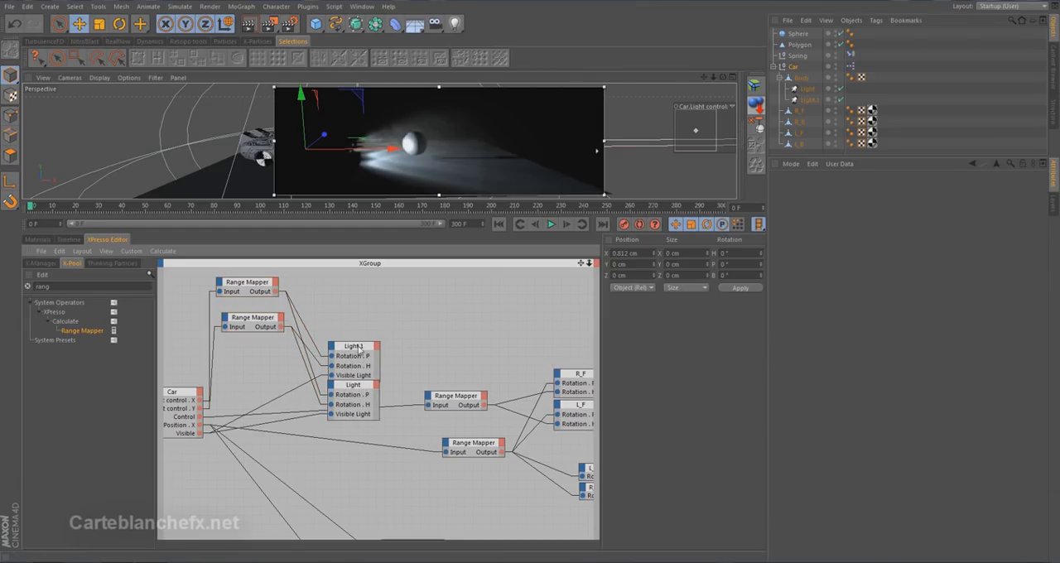
pyautogui.moveTo(324, 313); pyautogui.dragTo(386, 441)
pyautogui.moveTo(359, 348); pyautogui.dragTo(358, 318)
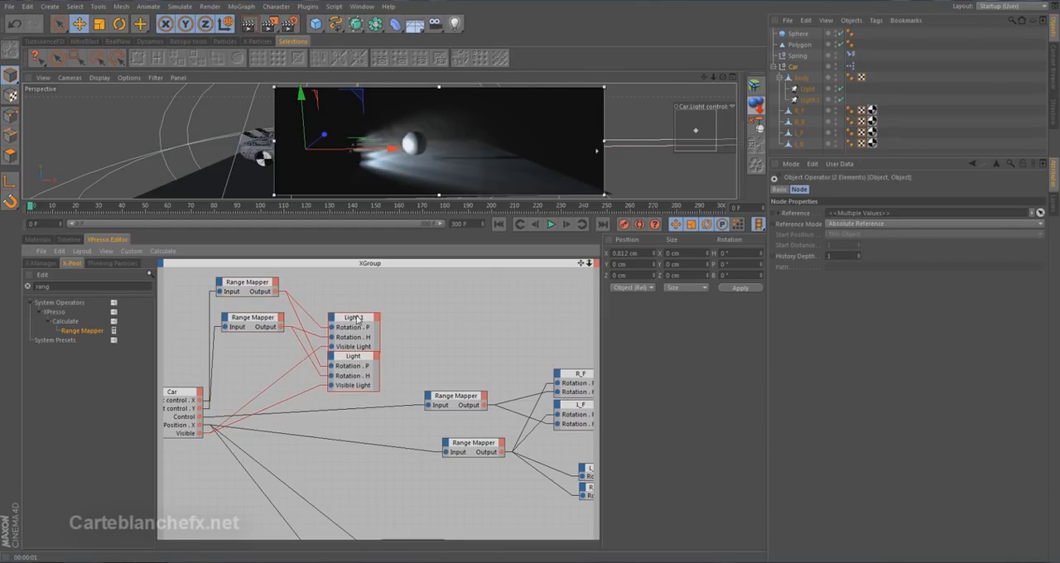
pyautogui.click(417, 364)
# Enlarge the viewport and test the Car's Visible switch off and on in the render region, leaving it enabled.
pyautogui.moveTo(410, 220); pyautogui.dragTo(419, 362)
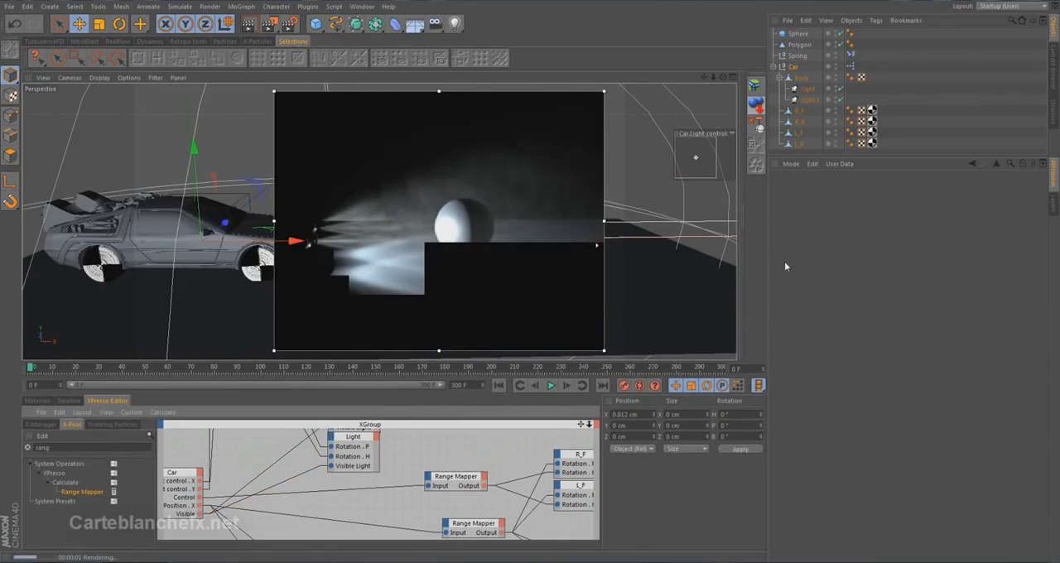
pyautogui.click(794, 66)
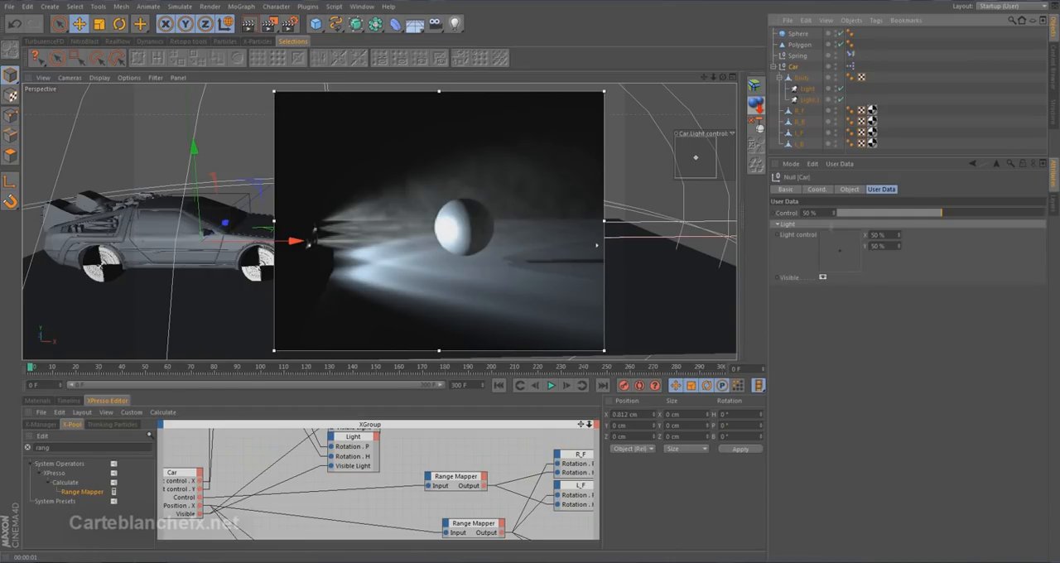
pyautogui.click(822, 276)
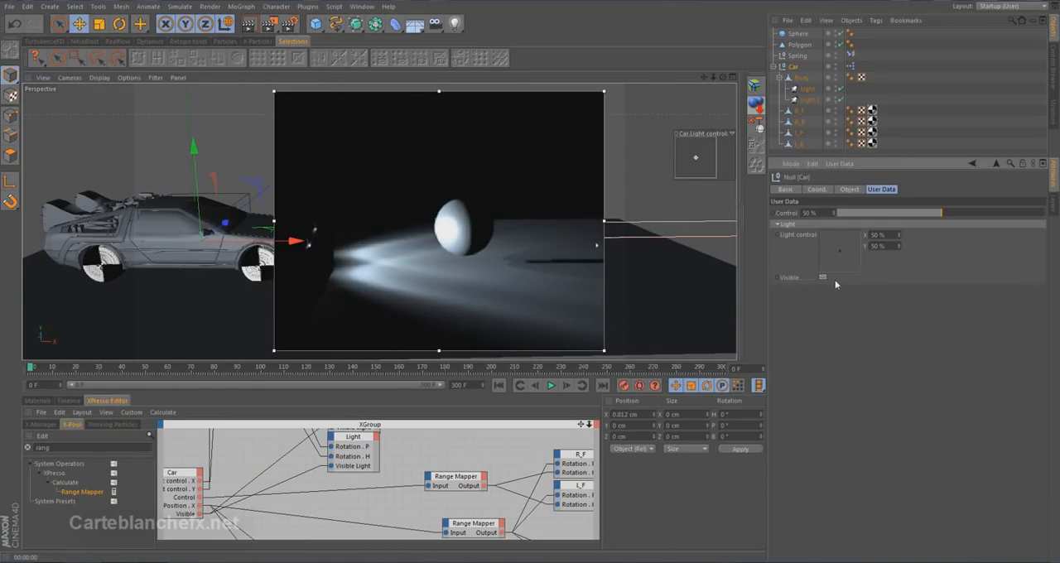
pyautogui.click(823, 276)
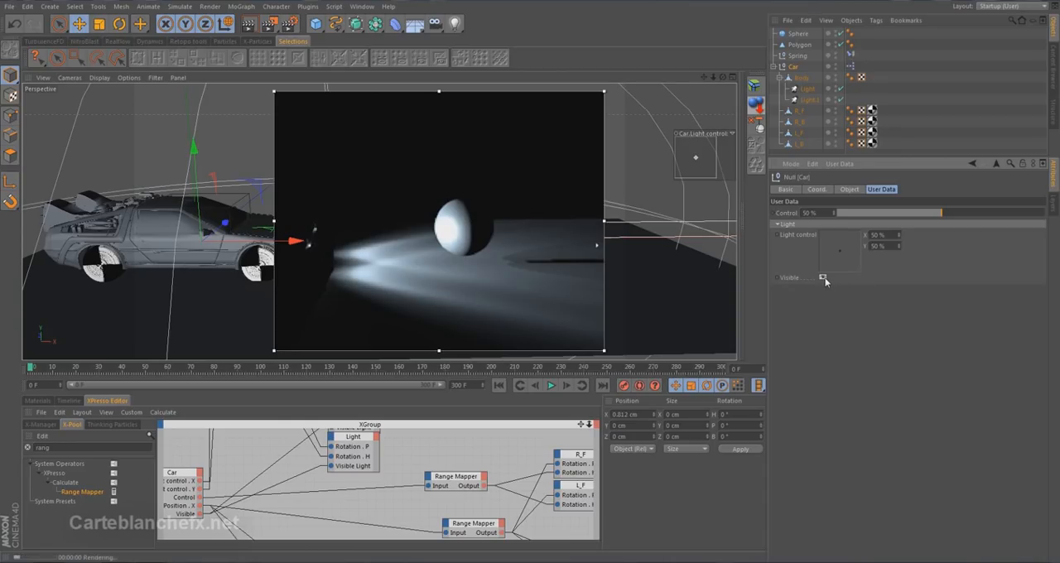
pyautogui.click(823, 277)
pyautogui.click(823, 276)
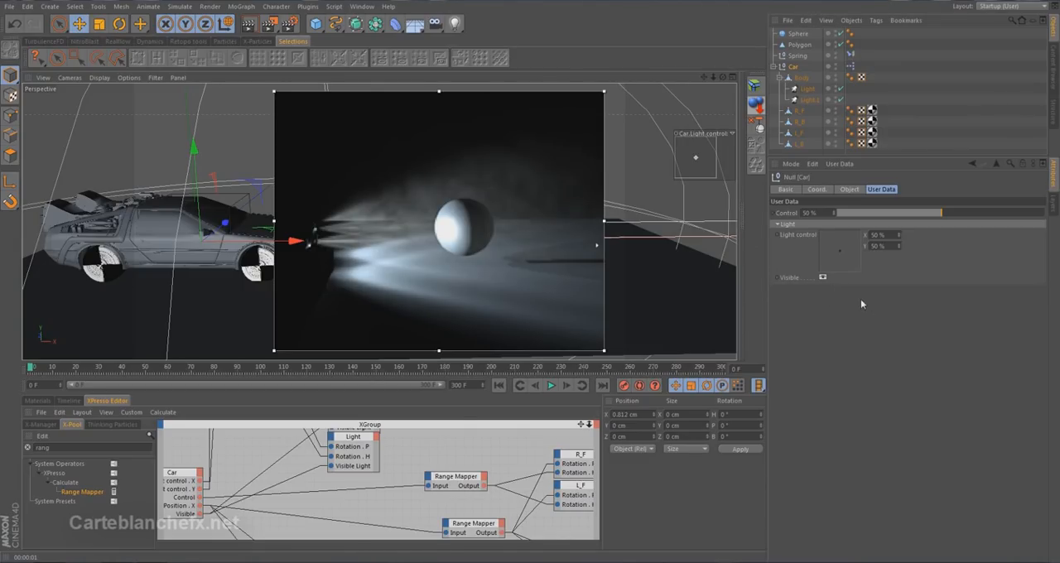
# Add a percent Float user data entry named Brightness to the Car with a default value of 50%.
pyautogui.click(849, 165)
pyautogui.click(865, 188)
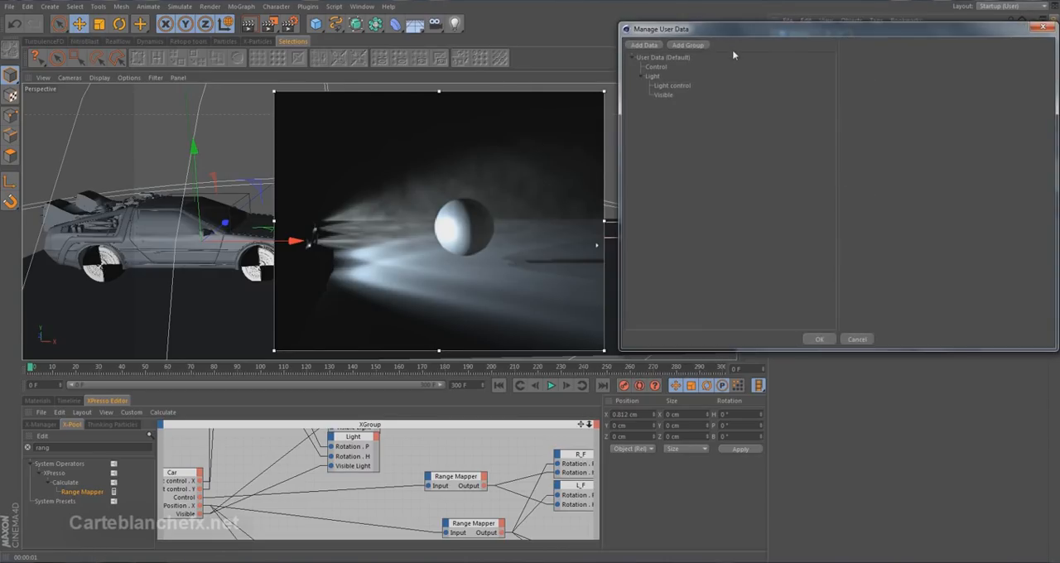
pyautogui.moveTo(729, 35); pyautogui.dragTo(681, 92)
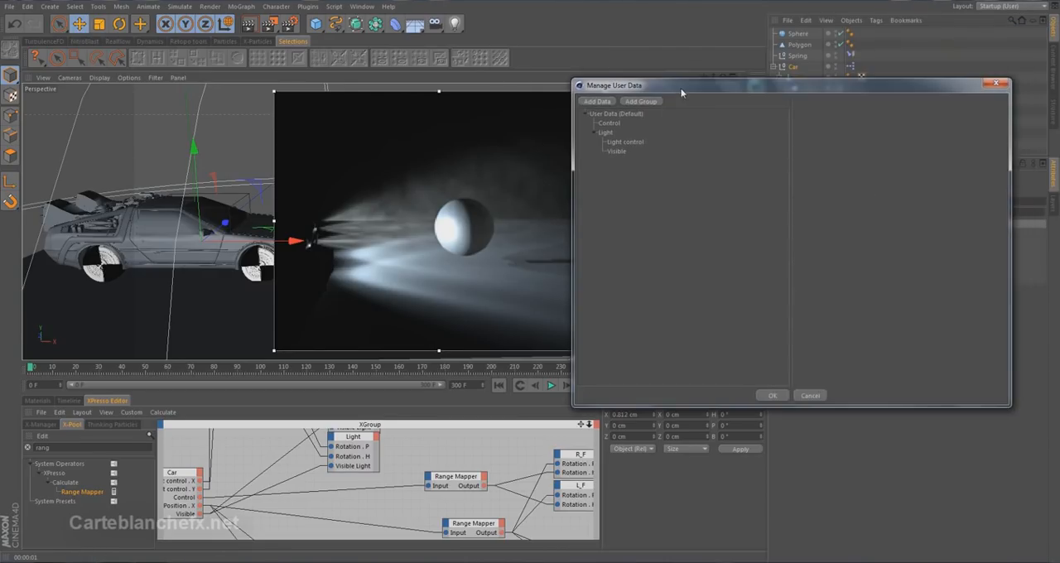
pyautogui.click(598, 101)
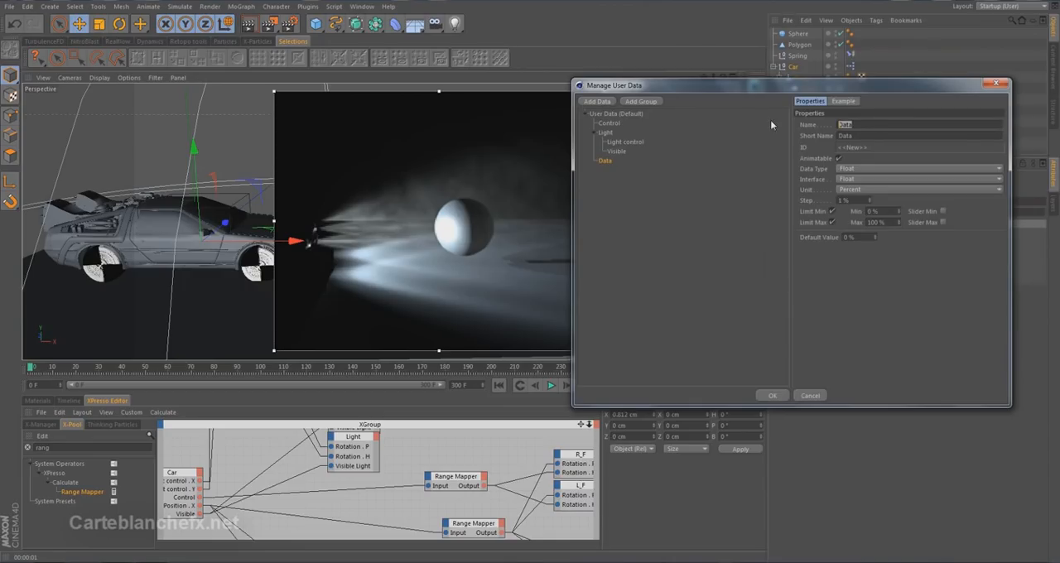
pyautogui.write('Brightness')
pyautogui.press('Return')
pyautogui.moveTo(862, 236); pyautogui.dragTo(772, 236)
pyautogui.write('50')
pyautogui.click(772, 396)
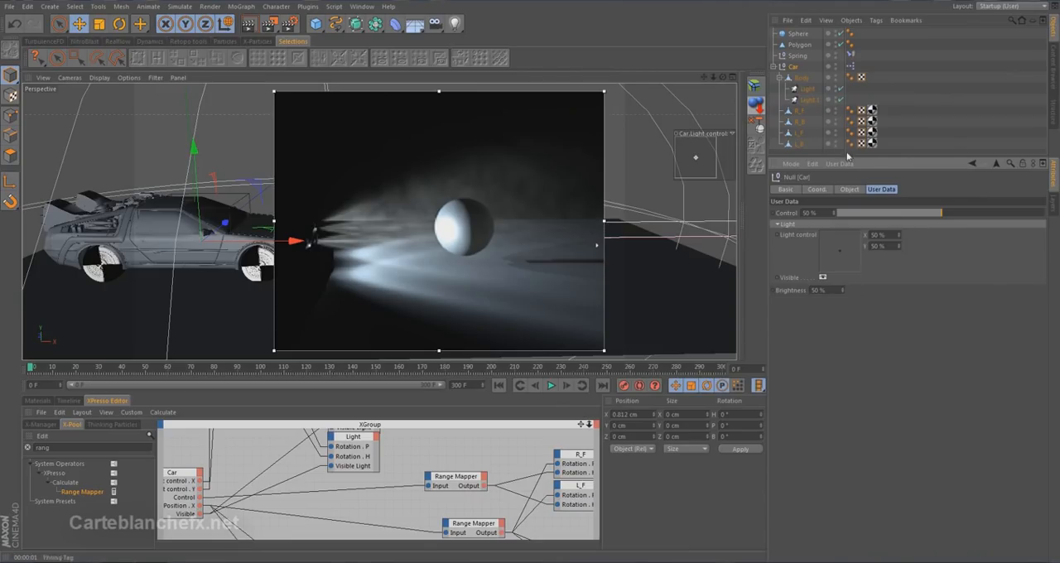
# Check the headlight's visibility brightness setting and move the Car's Brightness user data into the Light group below Visible.
pyautogui.click(807, 88)
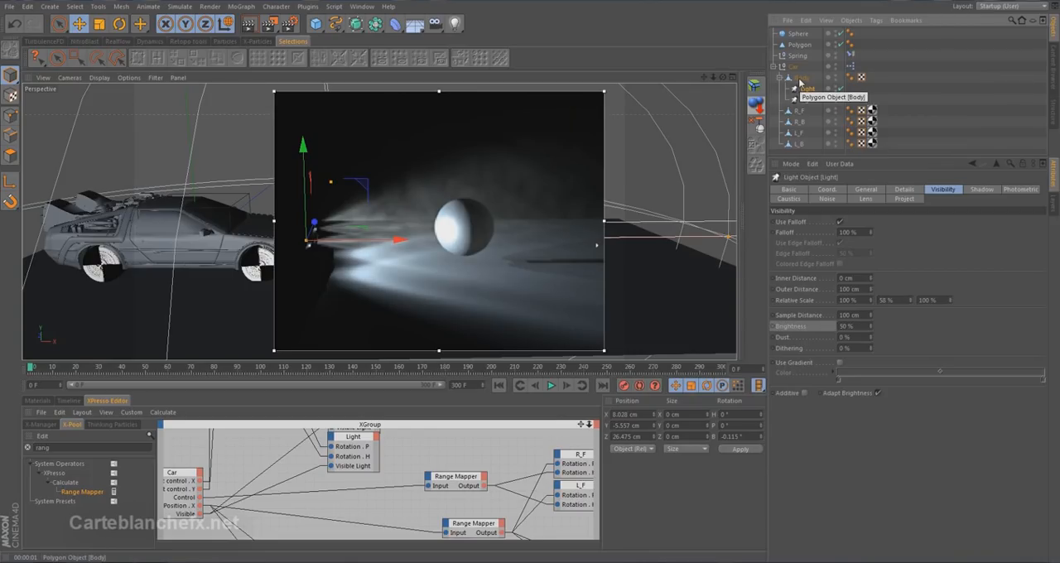
pyautogui.click(792, 66)
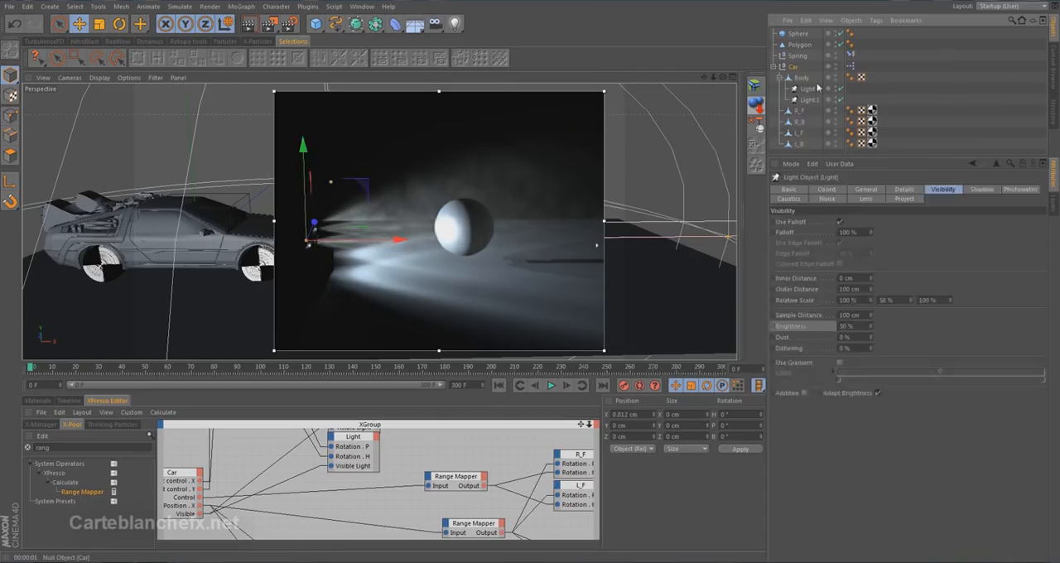
pyautogui.click(839, 163)
pyautogui.click(850, 188)
pyautogui.moveTo(659, 106); pyautogui.dragTo(677, 105)
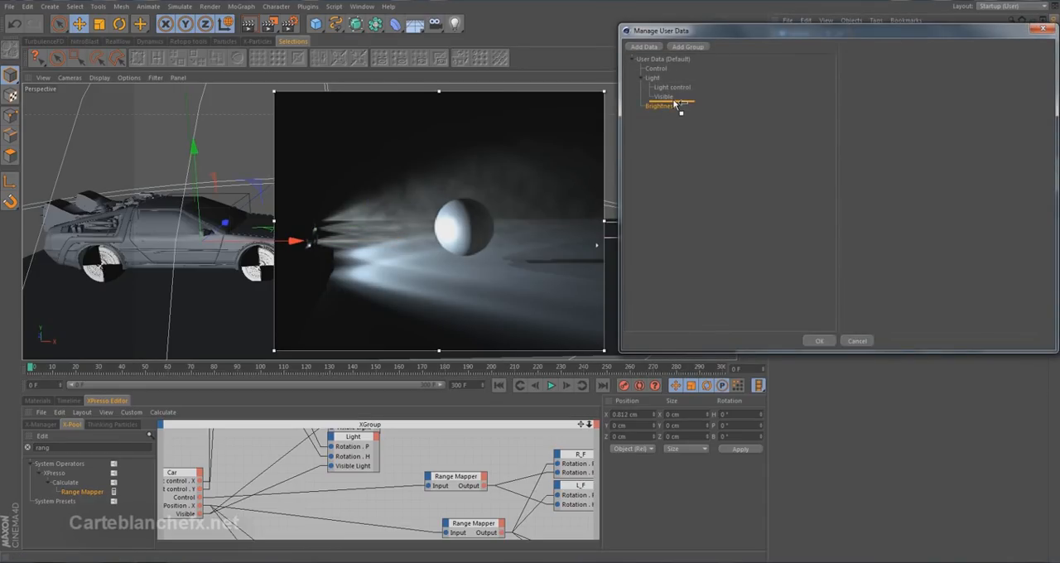
pyautogui.click(820, 340)
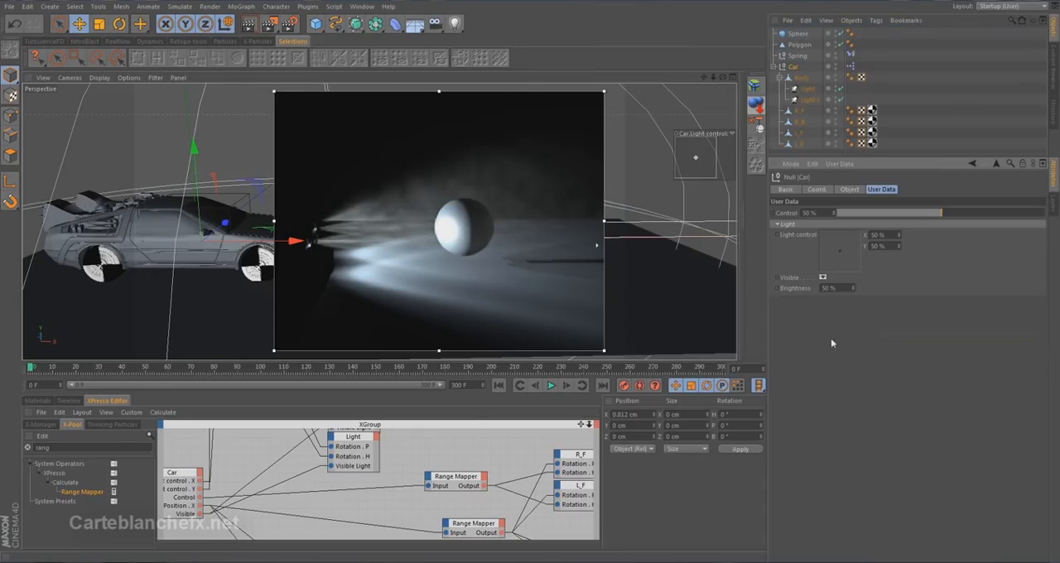
# Enlarge the XPresso editor, add a Brightness output to the Car node and resize the node to fit its ports.
pyautogui.moveTo(476, 396); pyautogui.dragTo(476, 299)
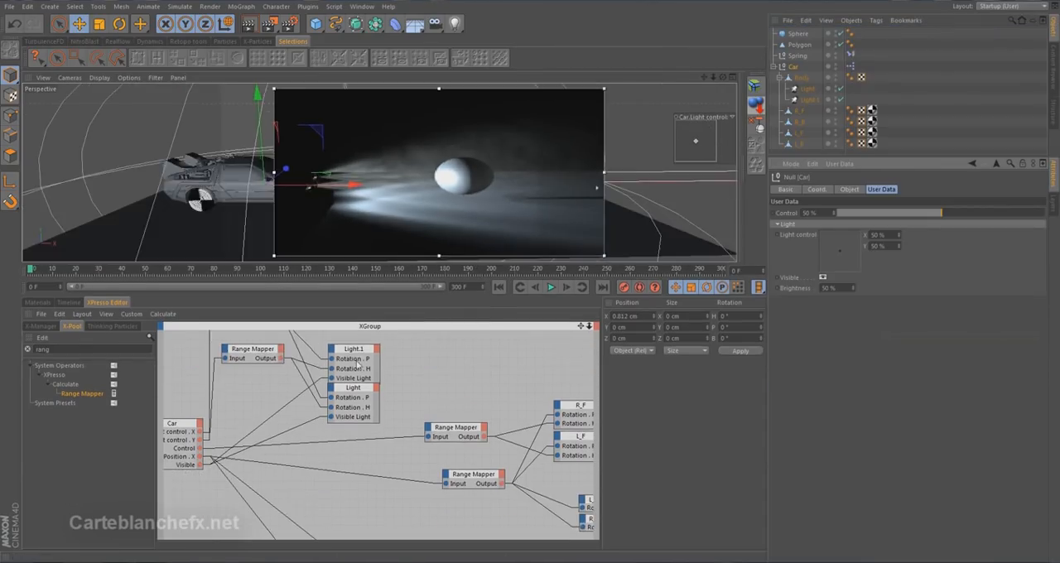
pyautogui.click(198, 423)
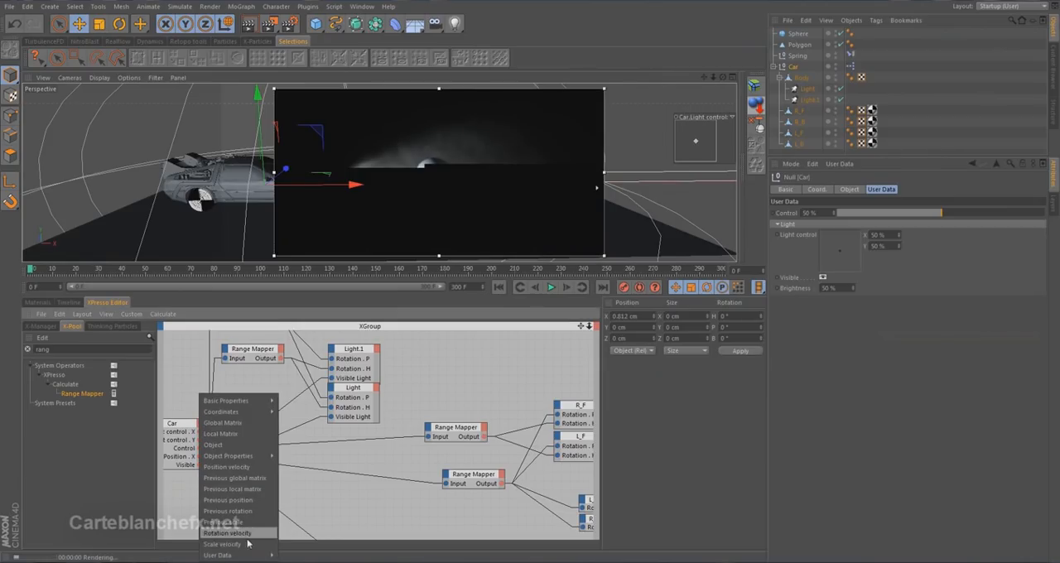
pyautogui.moveTo(257, 556)
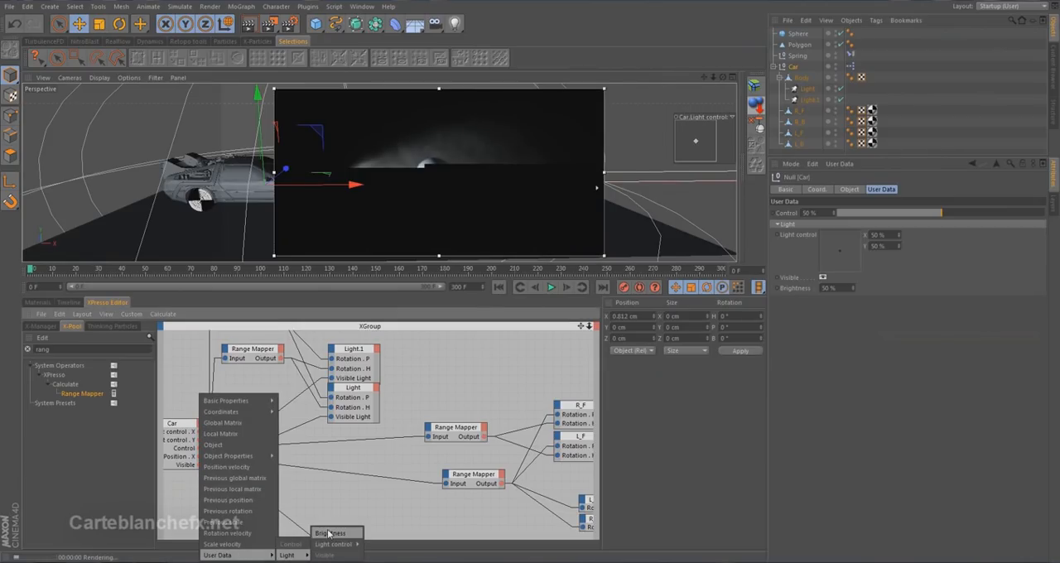
pyautogui.click(321, 531)
pyautogui.doubleClick(180, 422)
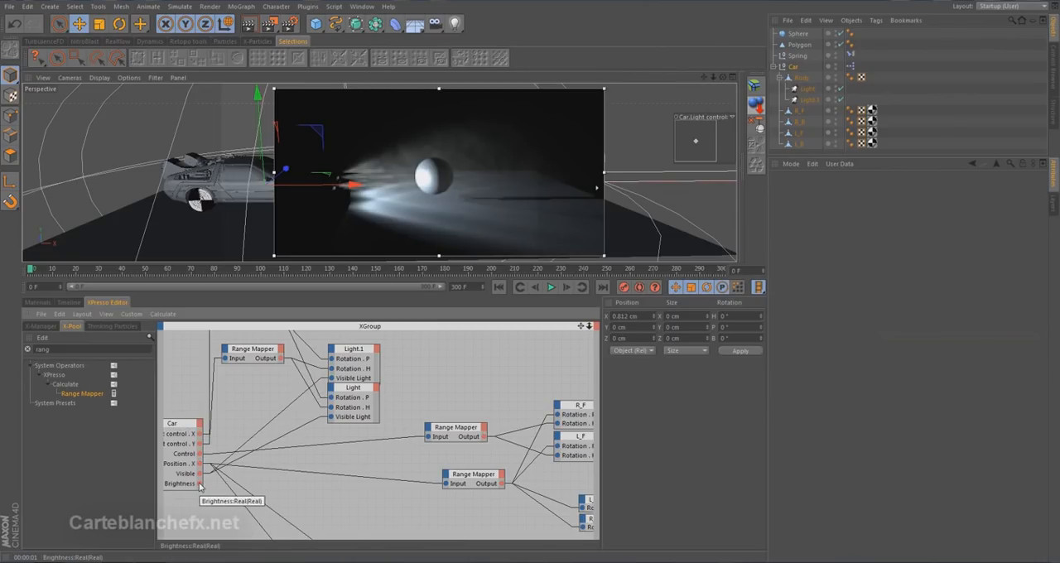
# Connect the Car node's Brightness output to a VL Brightness input on the Light.1 node.
pyautogui.click(332, 350)
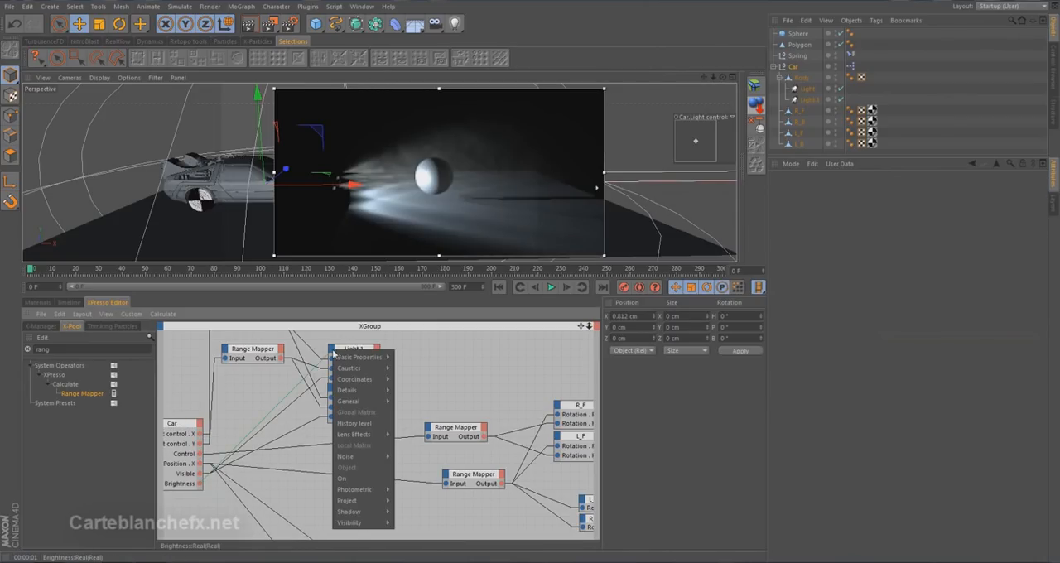
pyautogui.moveTo(372, 524)
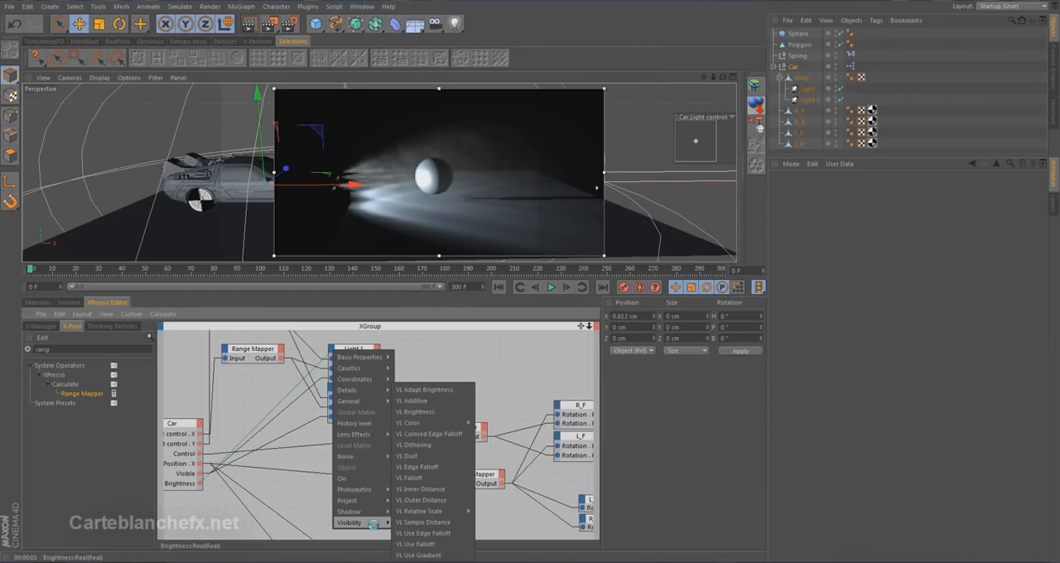
pyautogui.click(447, 412)
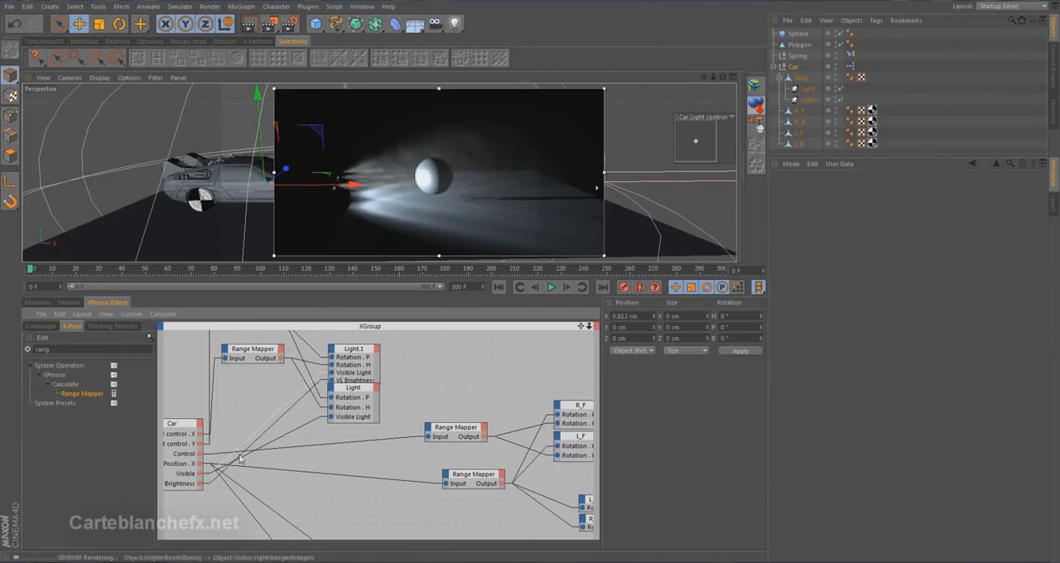
# Connect the Car node's Brightness output to a VL Brightness input on the Light node and space out both light nodes to fit their ports.
pyautogui.moveTo(201, 488); pyautogui.dragTo(438, 418)
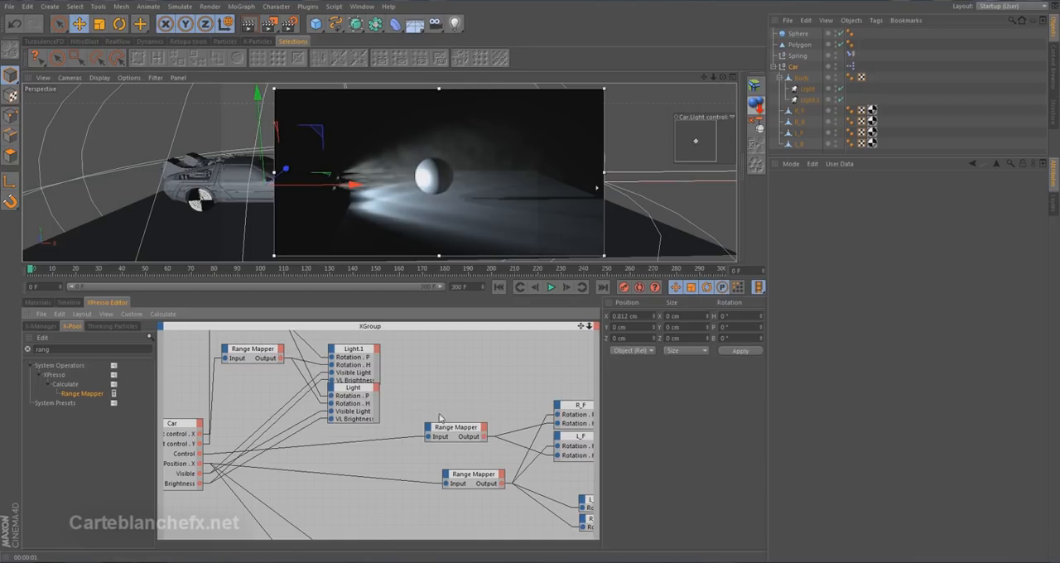
pyautogui.doubleClick(364, 388)
pyautogui.doubleClick(365, 348)
pyautogui.moveTo(365, 348); pyautogui.dragTo(366, 334)
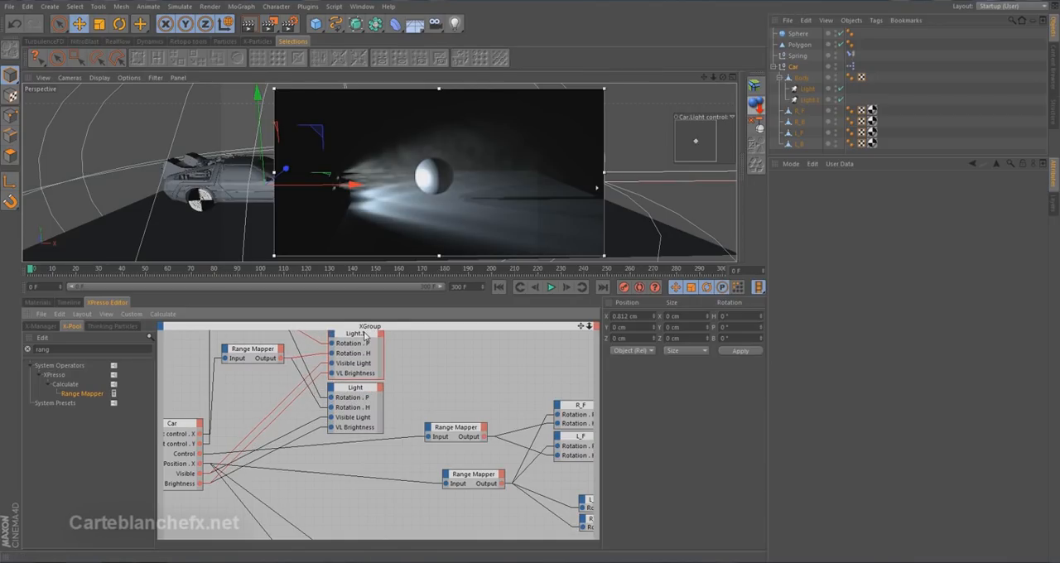
# Enlarge the viewport, test the Car's Brightness user data at 5% and 100%, and restore it to 50%.
pyautogui.moveTo(438, 268); pyautogui.dragTo(435, 403)
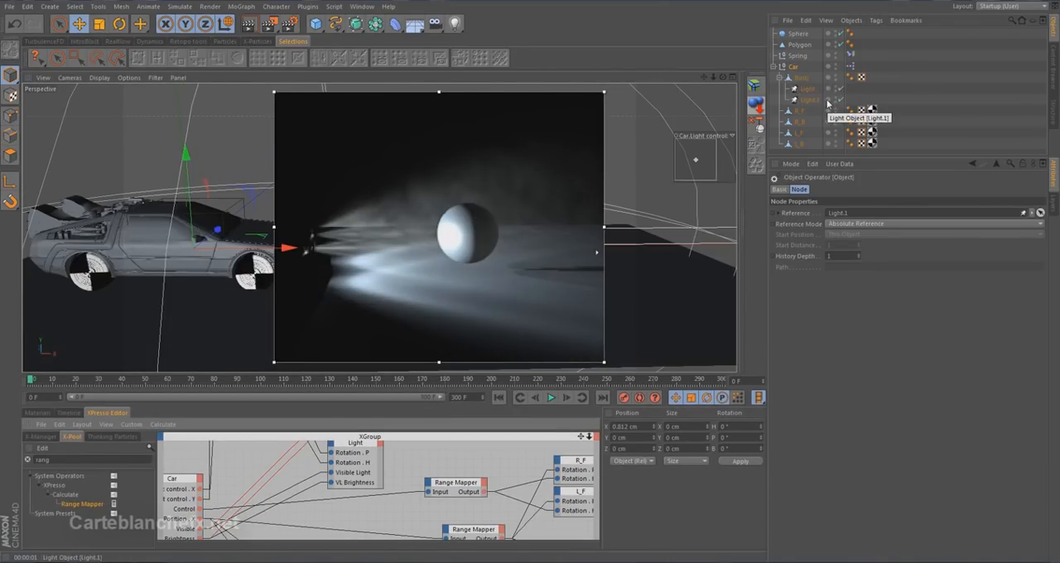
pyautogui.click(793, 67)
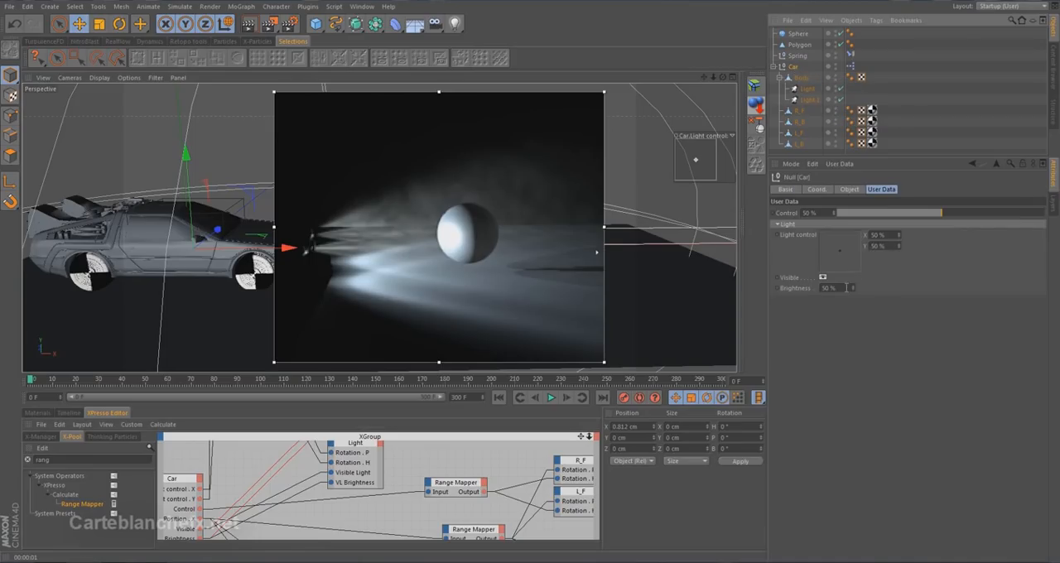
pyautogui.moveTo(837, 288); pyautogui.dragTo(715, 288)
pyautogui.write('1')
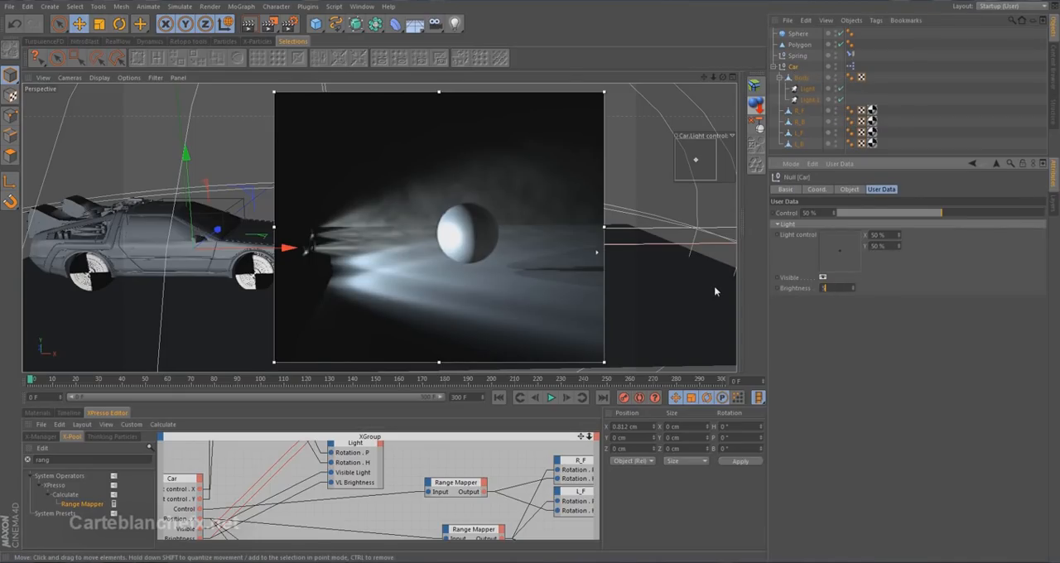
pyautogui.press('Return')
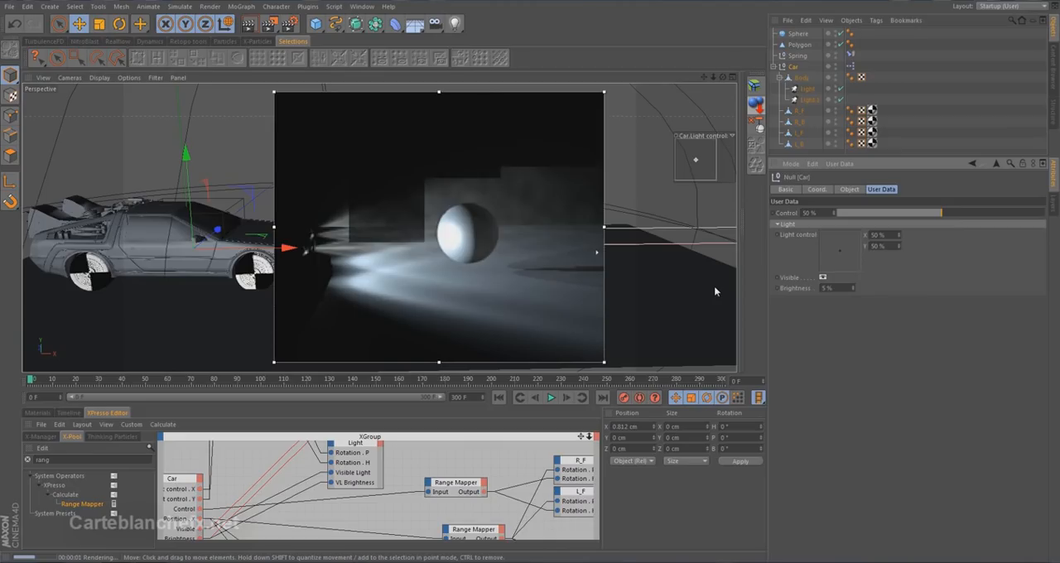
pyautogui.moveTo(844, 288); pyautogui.dragTo(566, 267)
pyautogui.write('100')
pyautogui.press('Return')
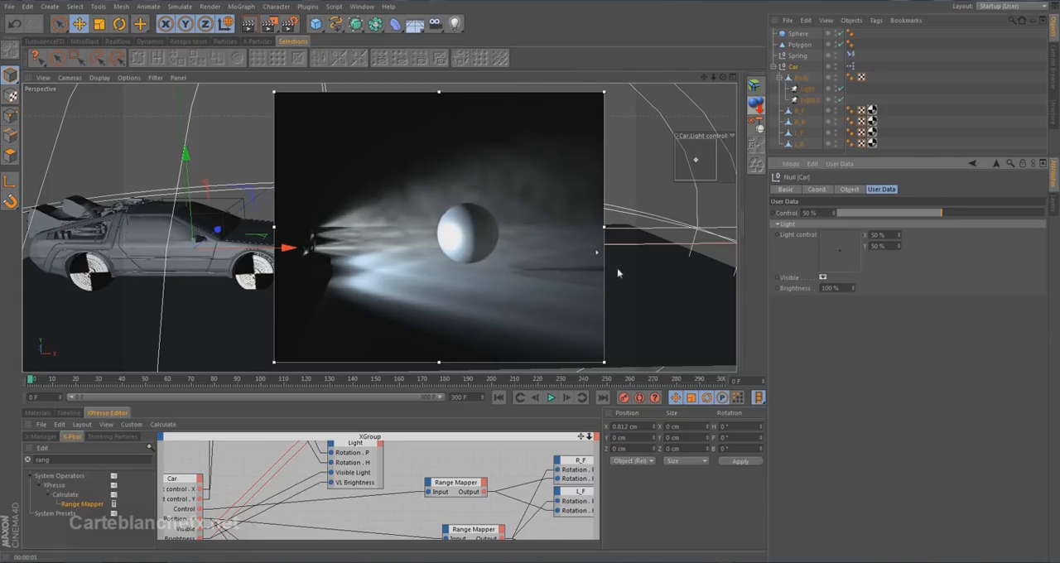
pyautogui.moveTo(838, 287); pyautogui.dragTo(624, 284)
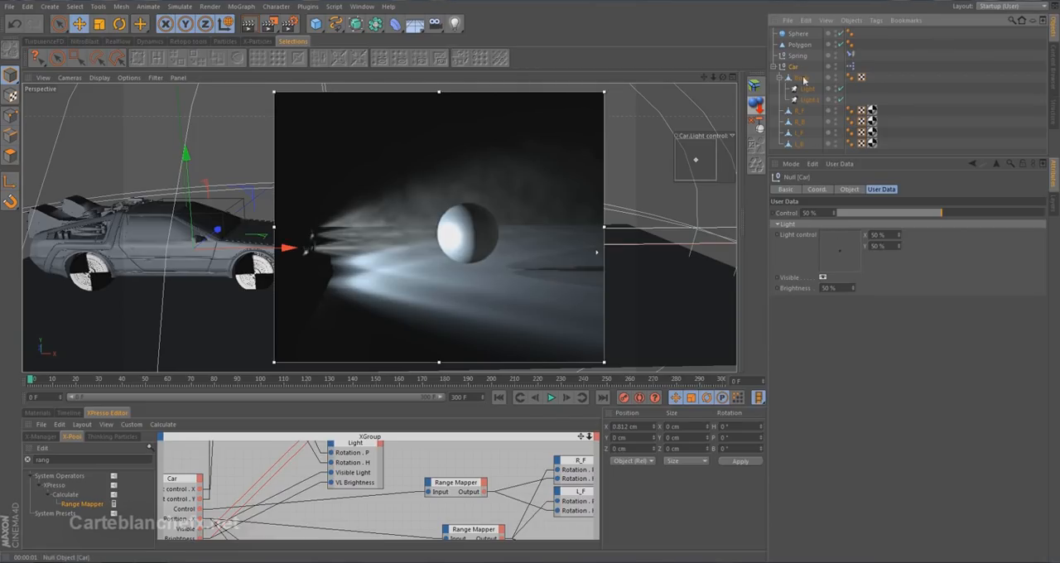
# Add a new user data entry named Intensity to the Car.
pyautogui.click(839, 164)
pyautogui.click(857, 185)
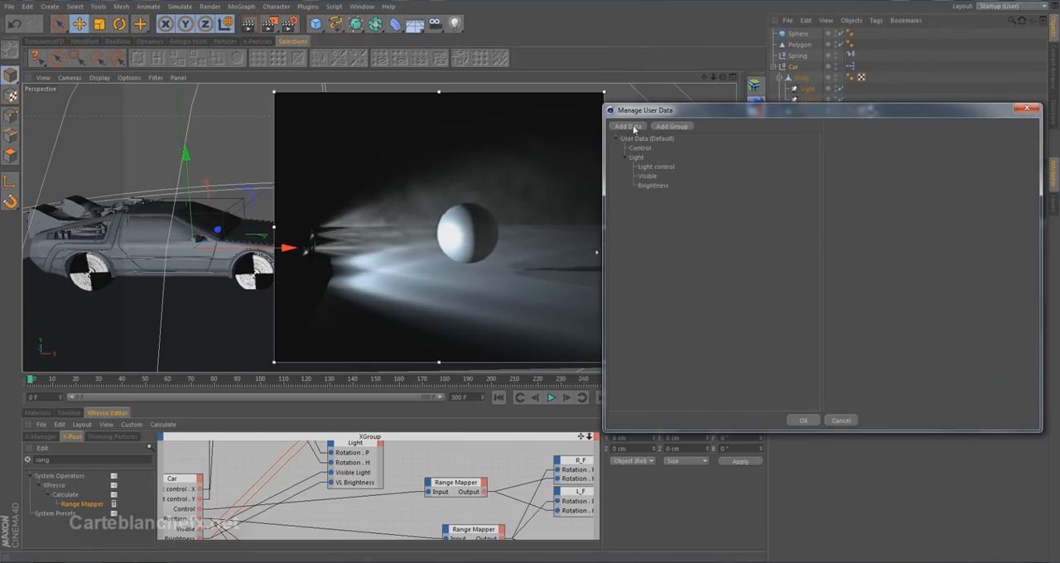
pyautogui.click(629, 127)
pyautogui.doubleClick(876, 150)
pyautogui.rightClick(886, 152)
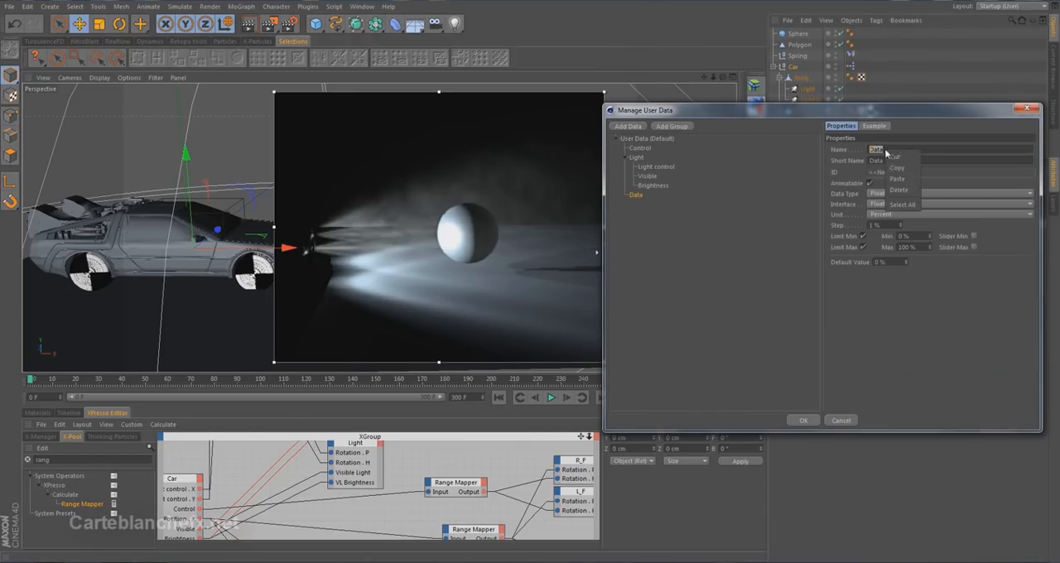
pyautogui.click(905, 180)
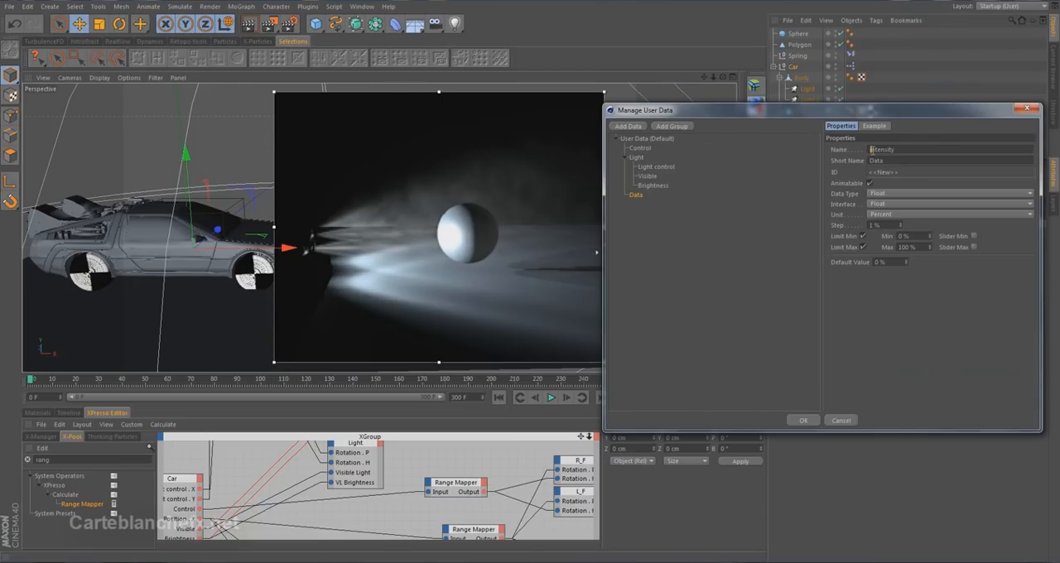
pyautogui.click(926, 159)
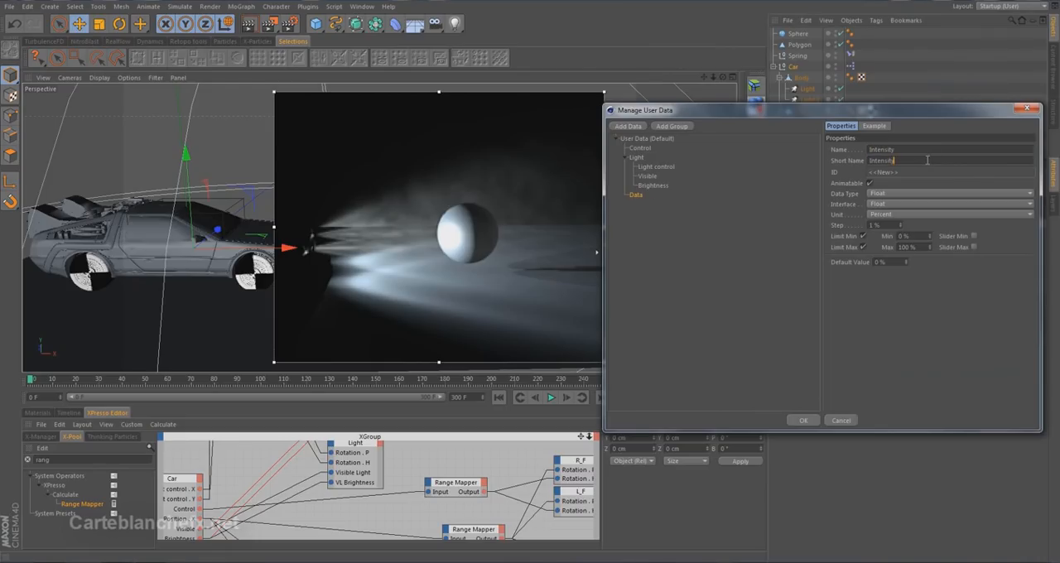
# Give Intensity a Float Slider interface with a 75% default value and place it in the Light group below Brightness.
pyautogui.click(904, 202)
pyautogui.click(919, 226)
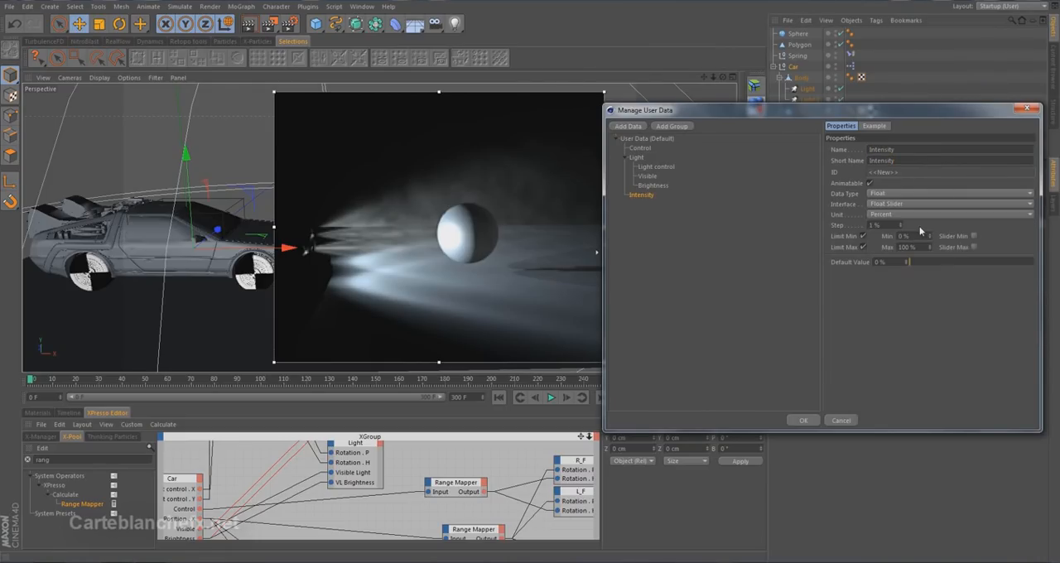
pyautogui.click(907, 263)
pyautogui.write('75')
pyautogui.press('Return')
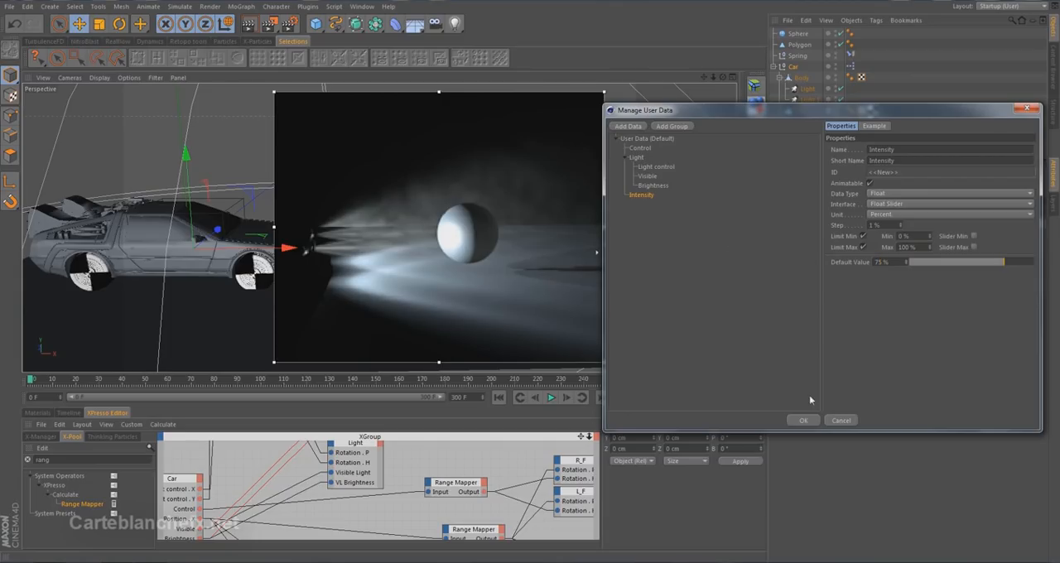
pyautogui.moveTo(639, 196); pyautogui.dragTo(655, 194)
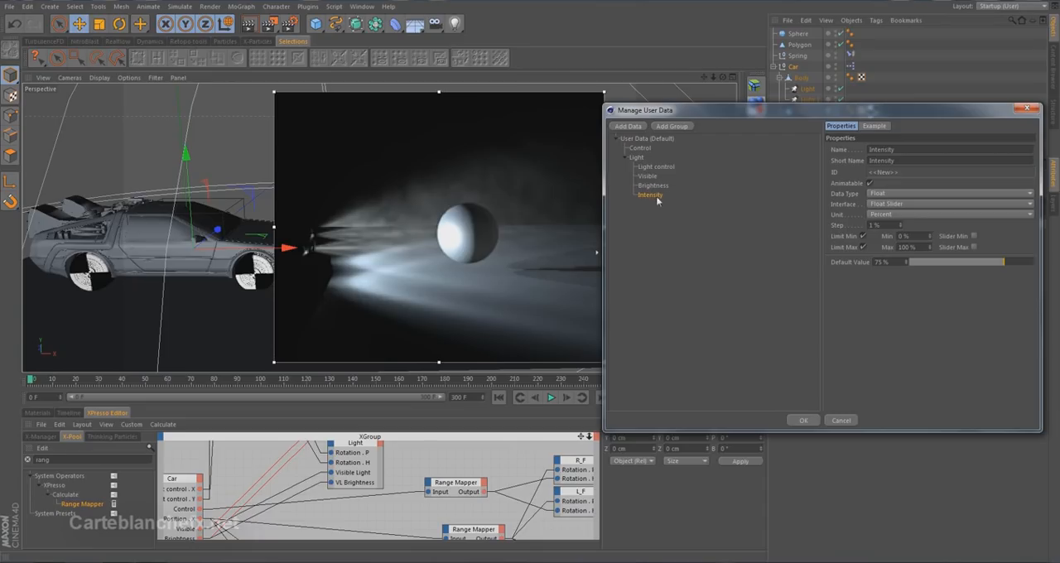
pyautogui.click(803, 420)
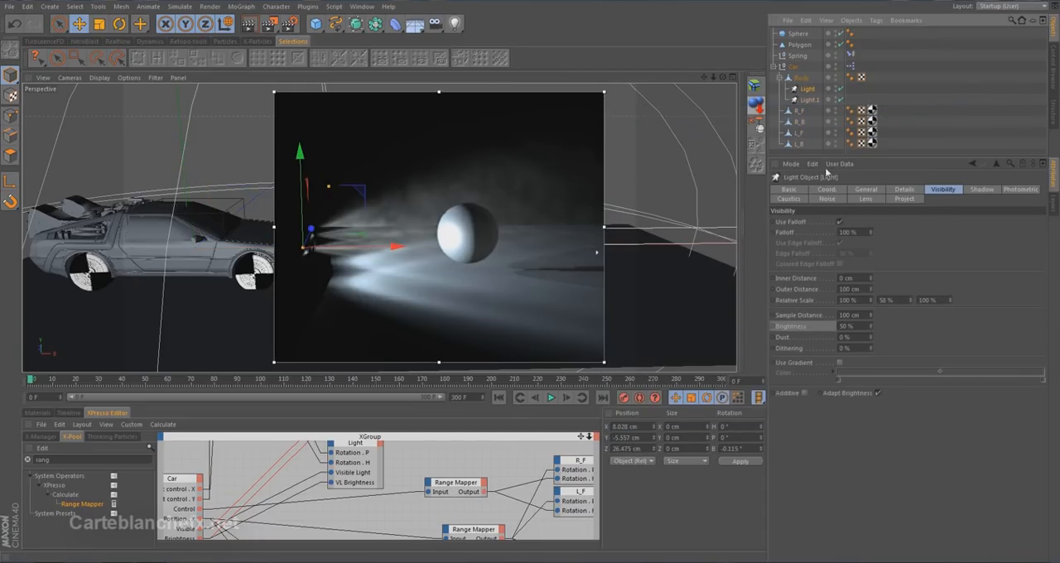
# Check the headlight's general intensity setting, then enlarge the XPresso editor and add an Intensity output to the Car node.
pyautogui.click(861, 192)
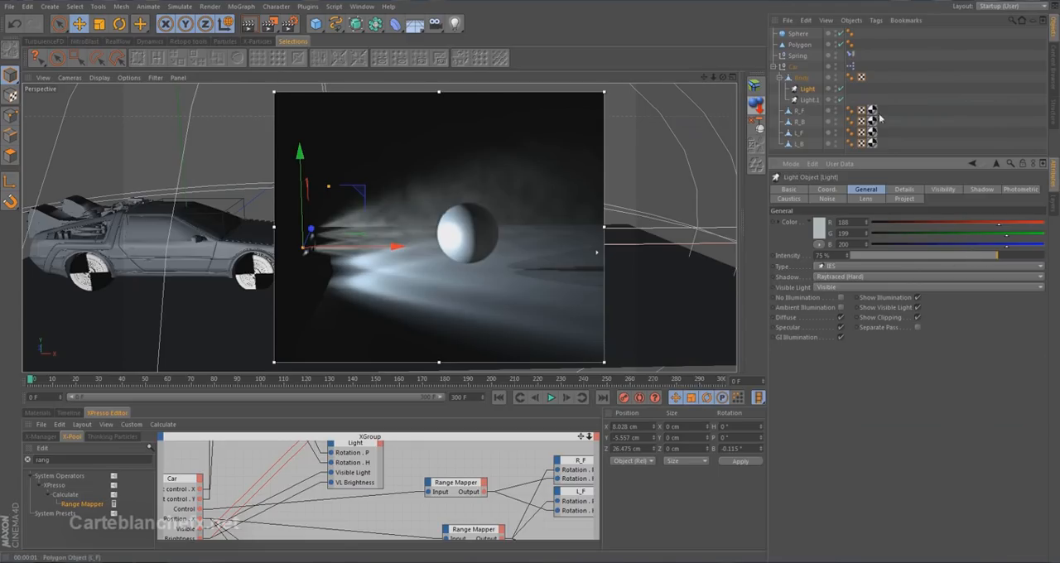
pyautogui.moveTo(628, 374); pyautogui.dragTo(628, 236)
pyautogui.click(198, 410)
pyautogui.moveTo(290, 554)
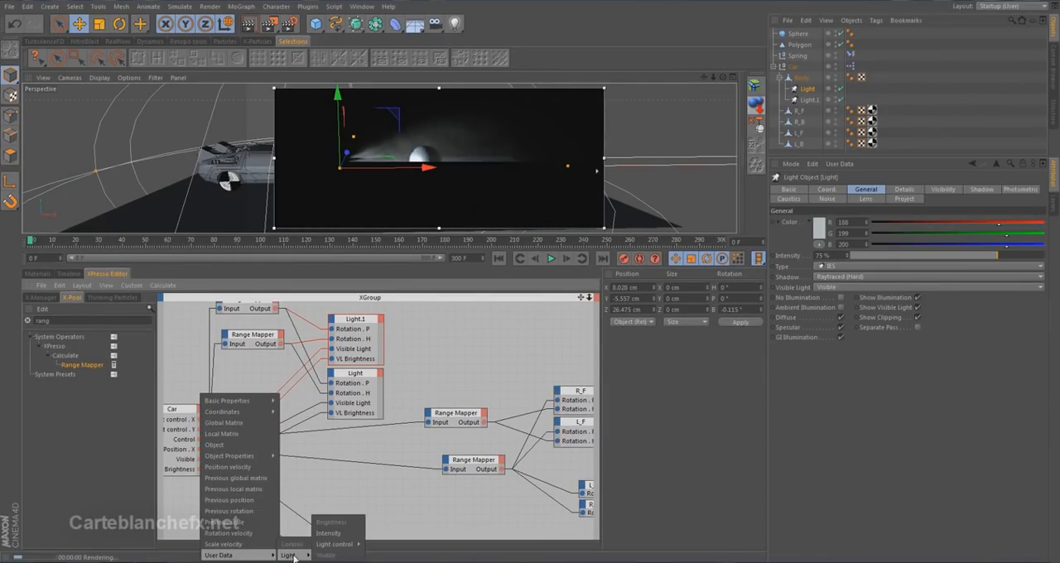
pyautogui.click(324, 534)
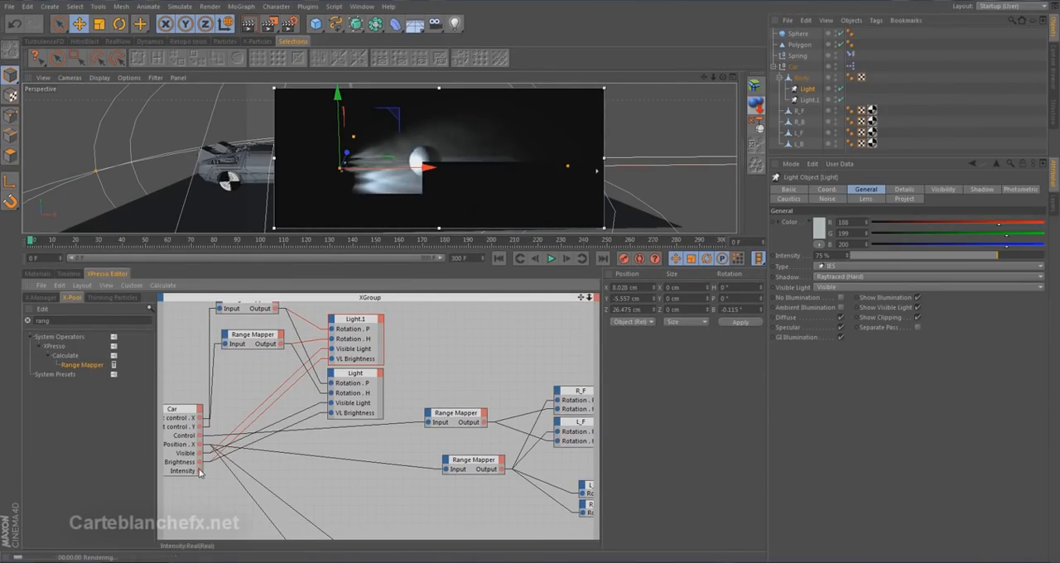
# Connect the Car node's Intensity output to a general Intensity input on both the Light.1 and Light nodes.
pyautogui.moveTo(199, 470); pyautogui.dragTo(332, 323)
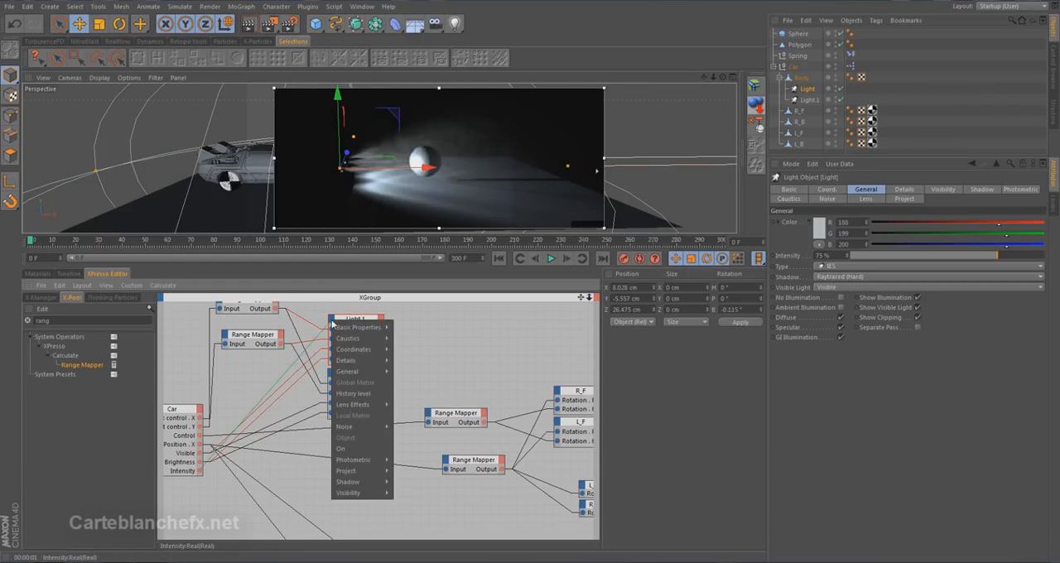
pyautogui.moveTo(345, 374)
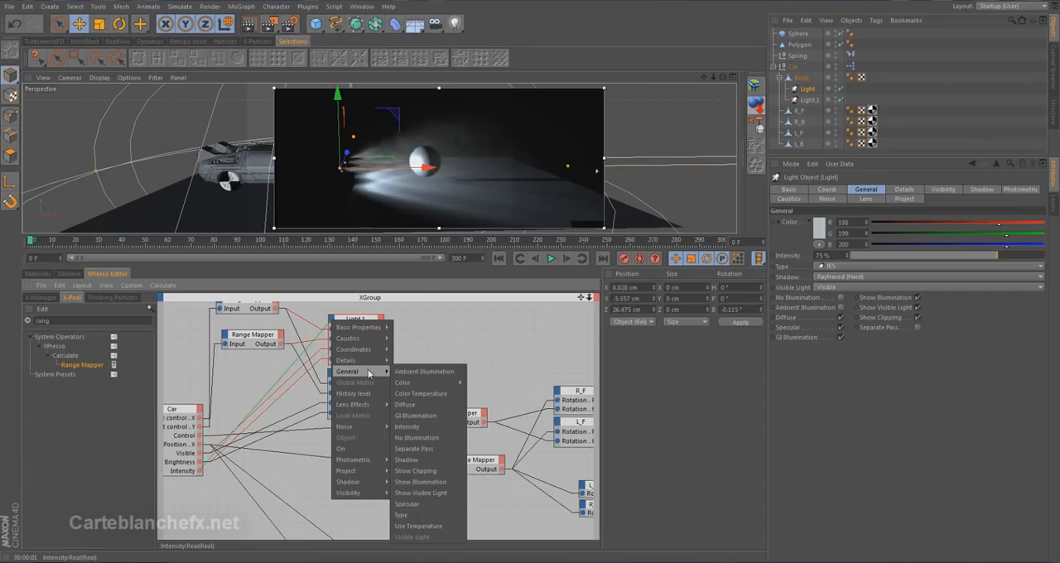
pyautogui.click(429, 426)
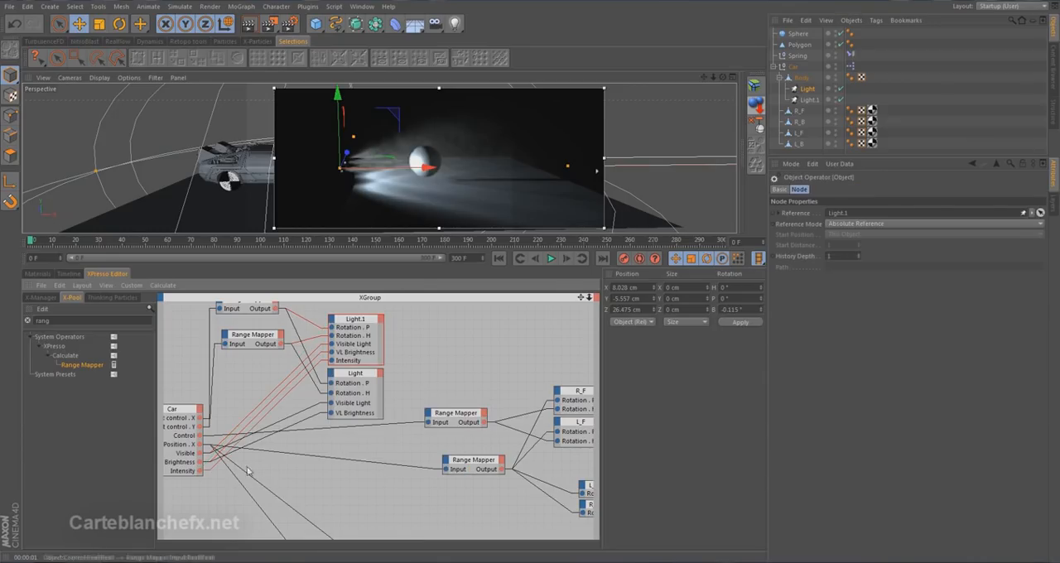
pyautogui.moveTo(199, 471); pyautogui.dragTo(331, 378)
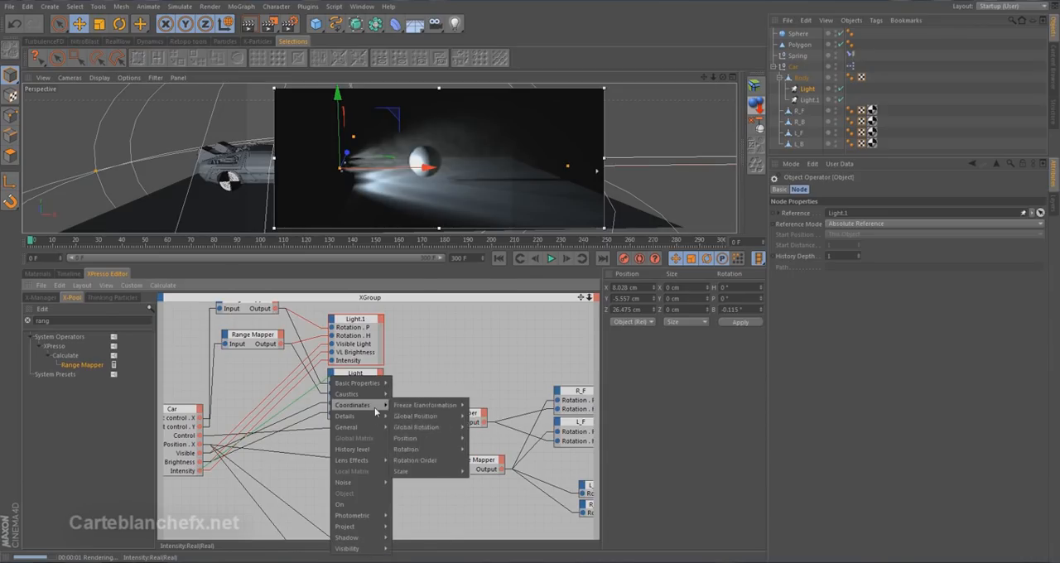
pyautogui.moveTo(376, 428)
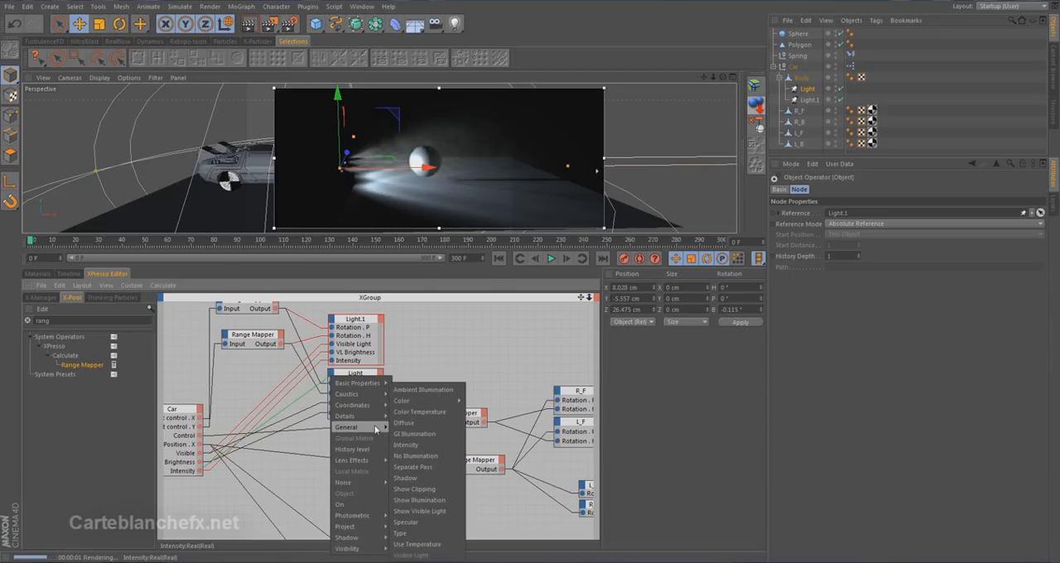
pyautogui.click(444, 443)
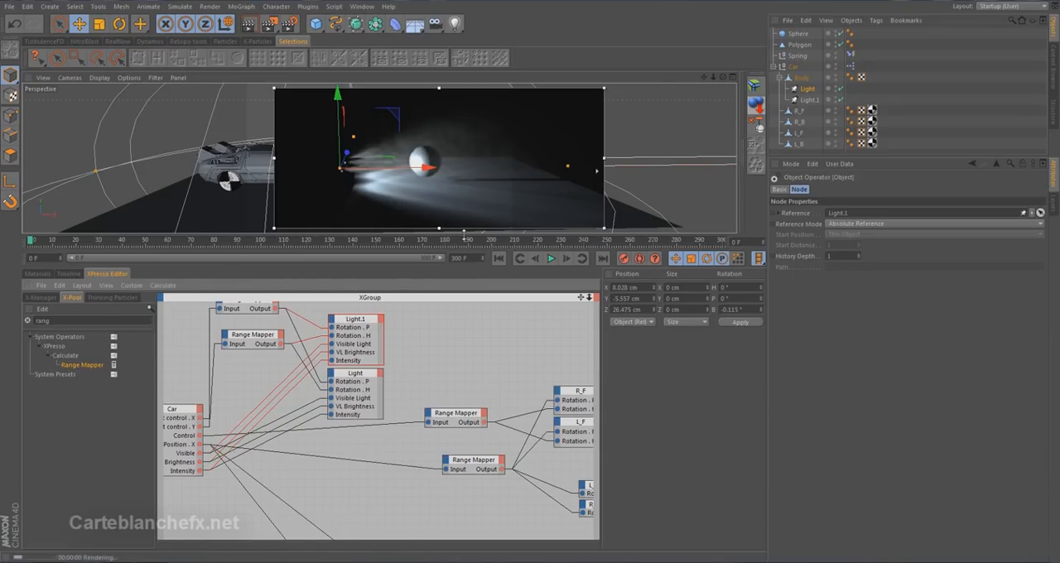
# Enlarge the viewport, test the Car's Intensity slider at about 9% and 100%, and restore it to 75%.
pyautogui.moveTo(463, 237); pyautogui.dragTo(464, 375)
pyautogui.click(793, 66)
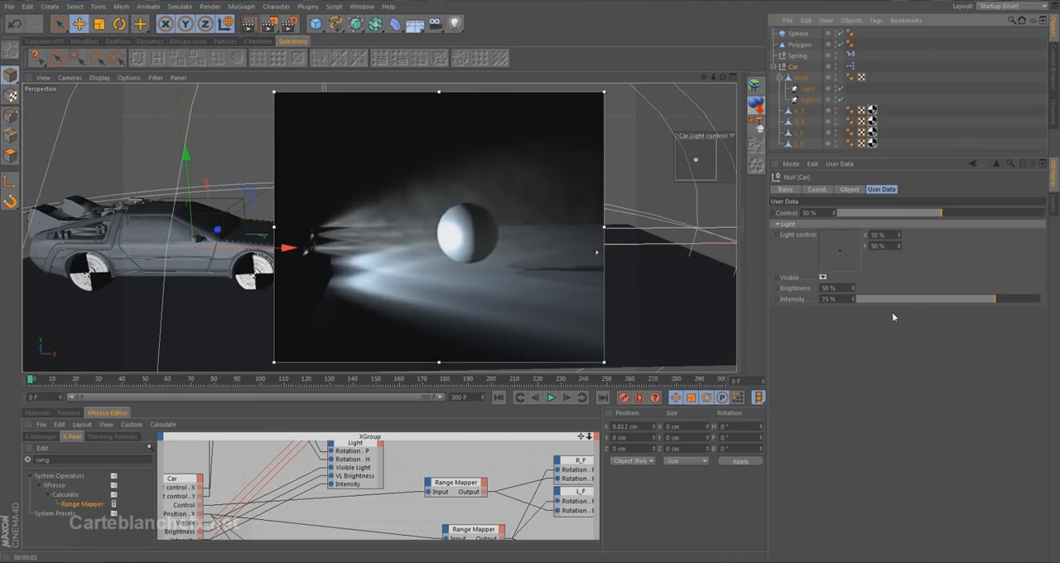
pyautogui.click(874, 299)
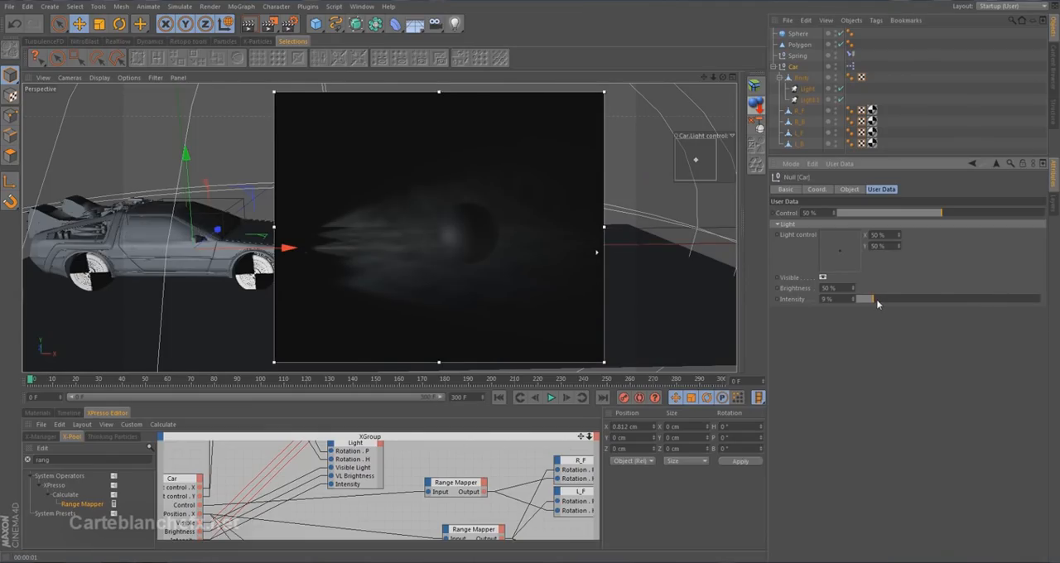
pyautogui.moveTo(1030, 299); pyautogui.dragTo(1057, 299)
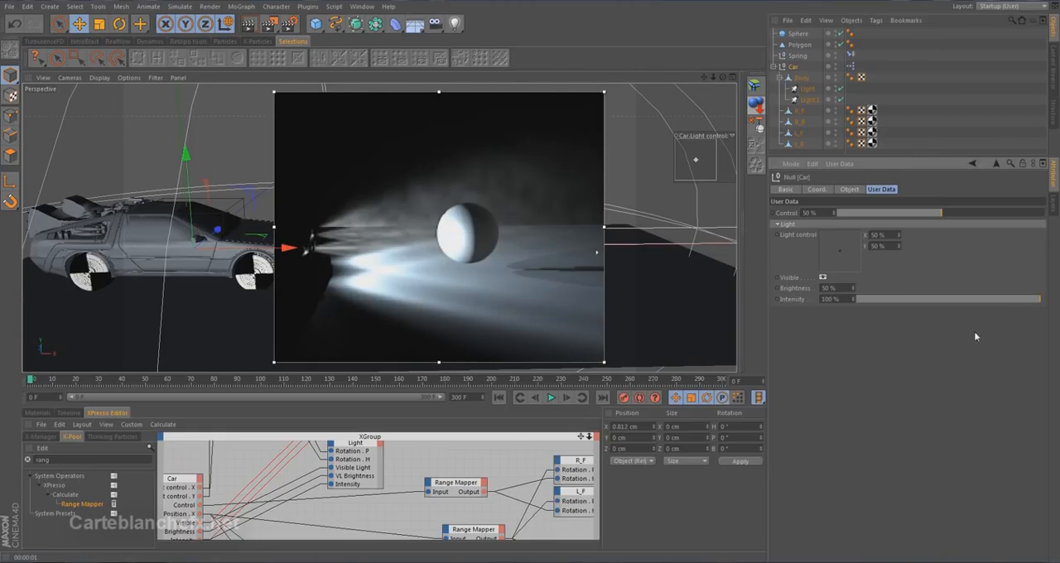
pyautogui.moveTo(840, 300); pyautogui.dragTo(732, 303)
pyautogui.write('75')
pyautogui.press('Return')
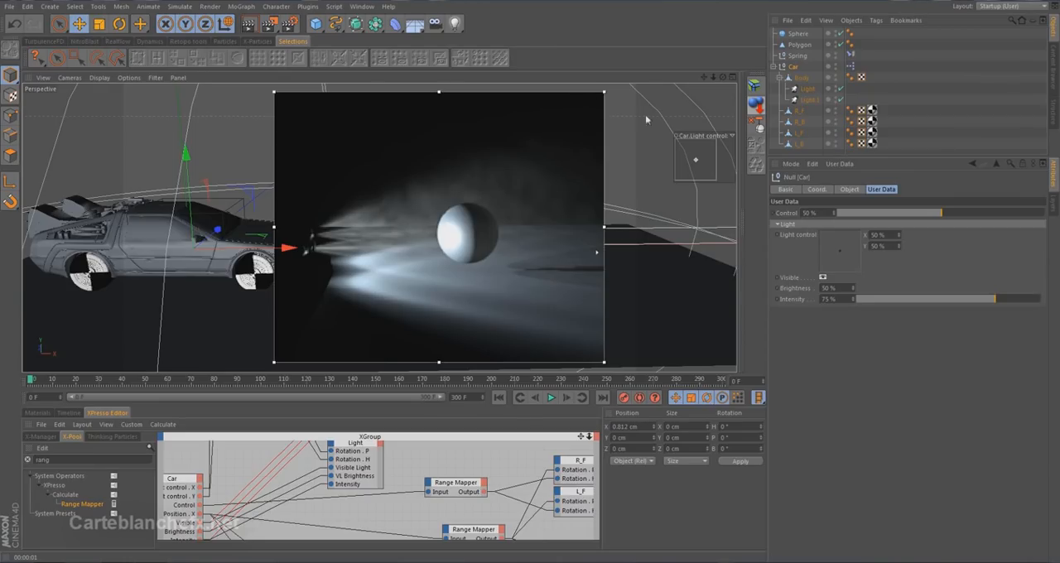
# Check the headlight's color setting and add a new user data entry named Color to the Car.
pyautogui.click(803, 90)
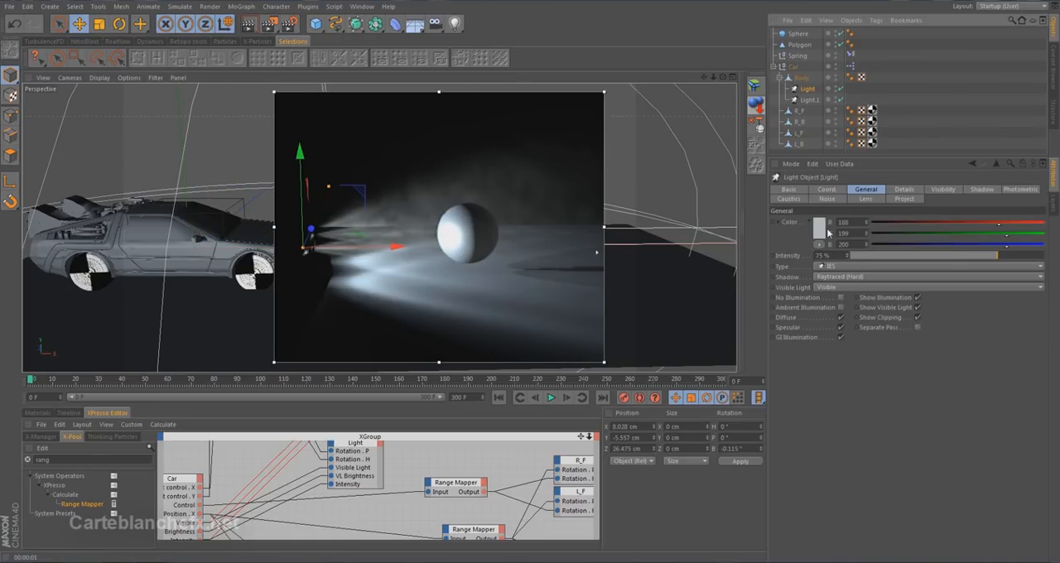
pyautogui.click(787, 69)
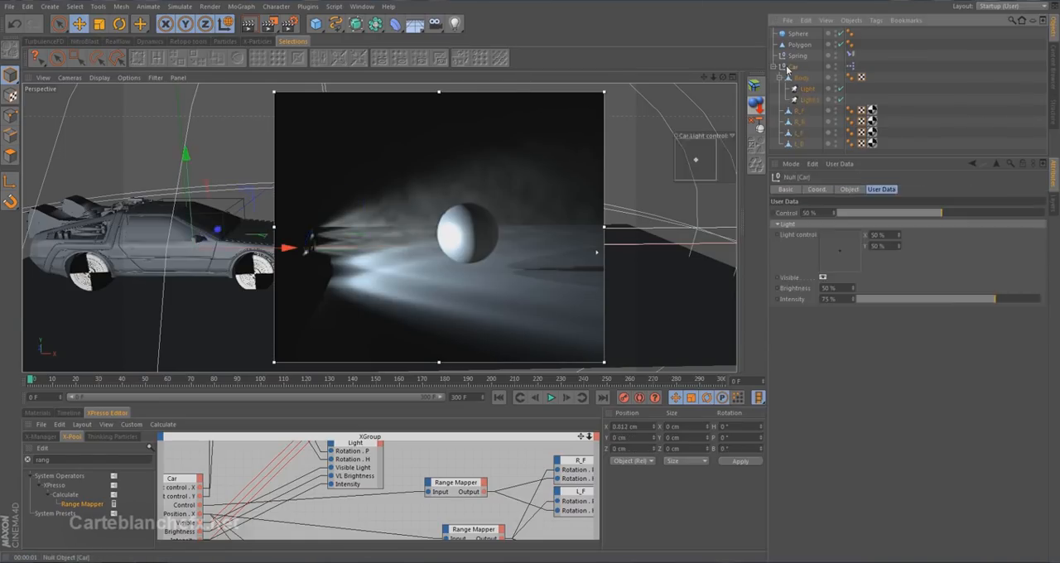
pyautogui.click(838, 164)
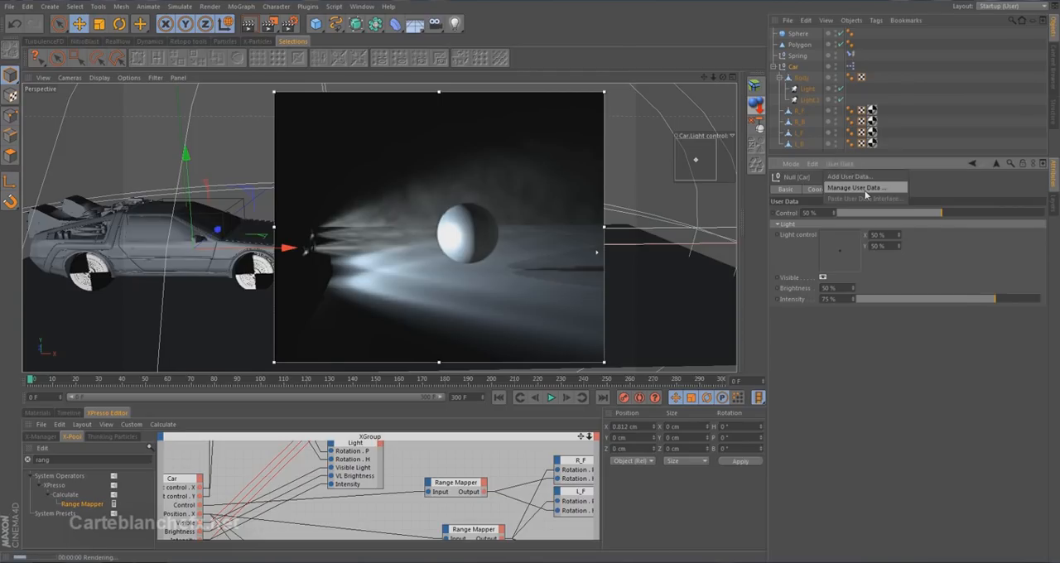
pyautogui.click(861, 188)
pyautogui.click(645, 49)
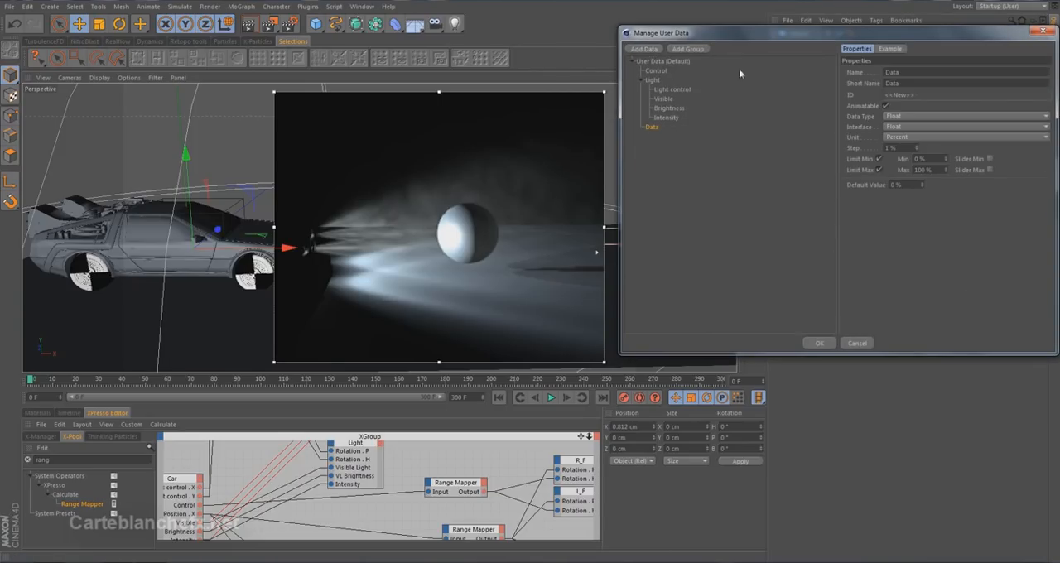
pyautogui.moveTo(923, 34); pyautogui.dragTo(528, 150)
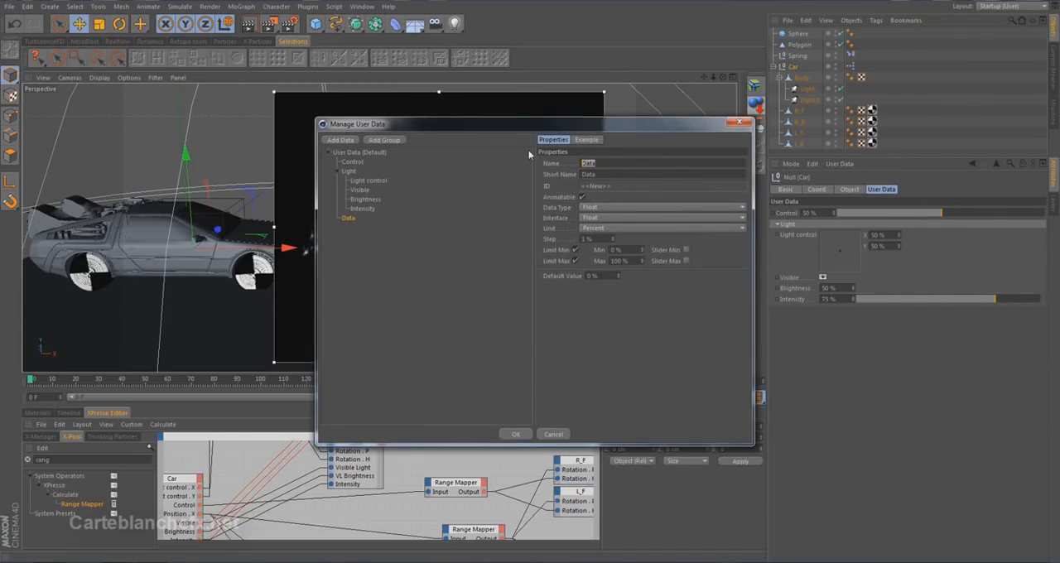
pyautogui.write('Color')
# Give the Color entry the Color data type with a pale bluish-white default (RGB 222, 229, 231) and move it into the Light group.
pyautogui.click(623, 206)
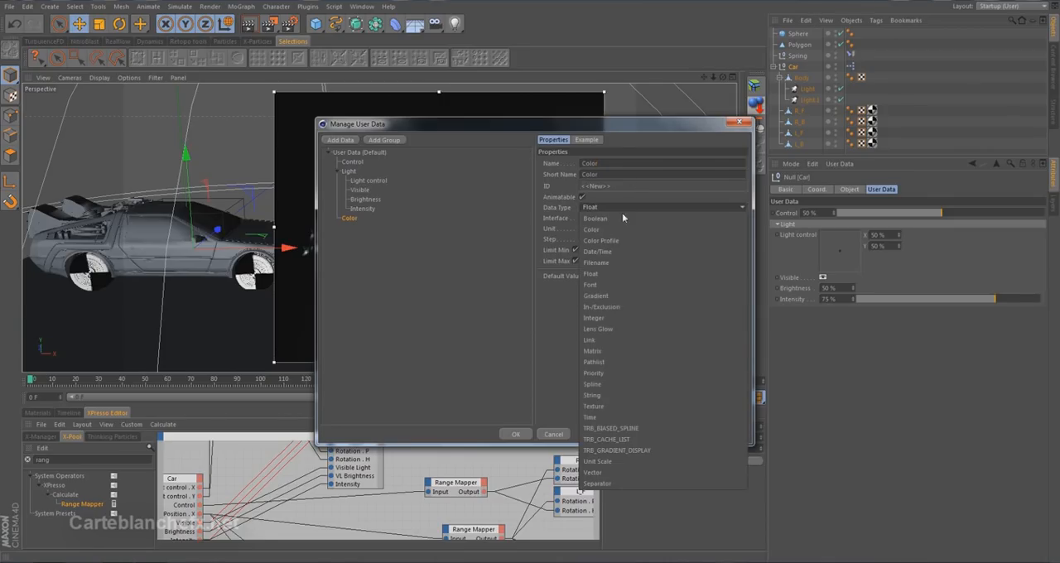
pyautogui.click(621, 230)
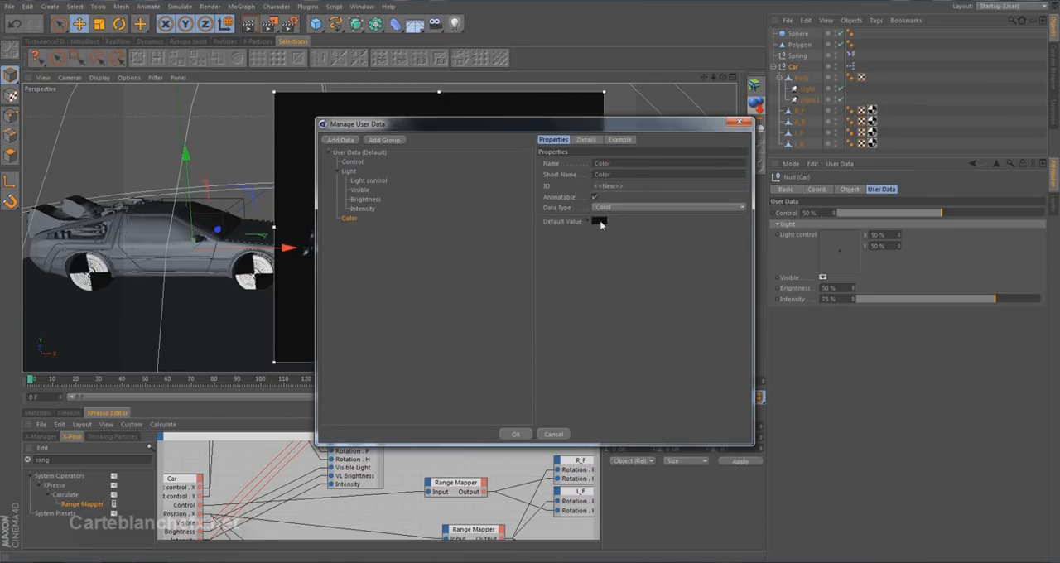
pyautogui.click(598, 218)
pyautogui.moveTo(554, 205); pyautogui.dragTo(540, 187)
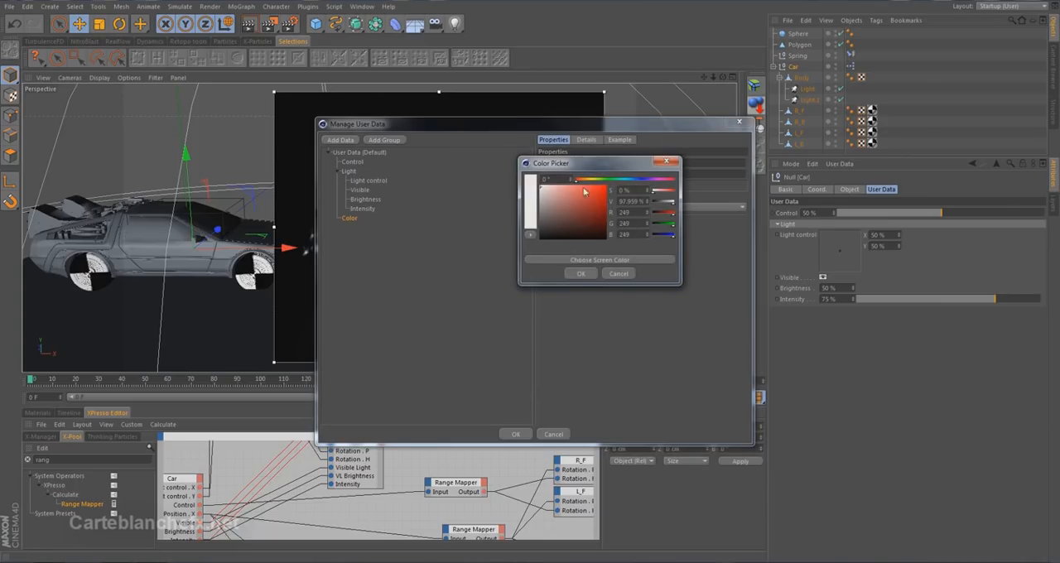
pyautogui.click(631, 180)
pyautogui.click(627, 179)
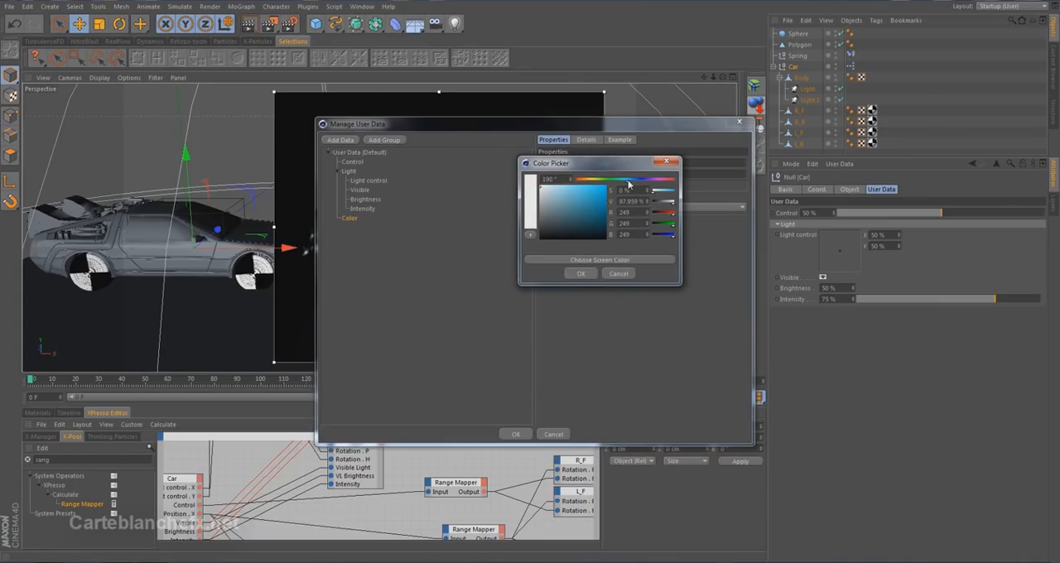
pyautogui.click(544, 193)
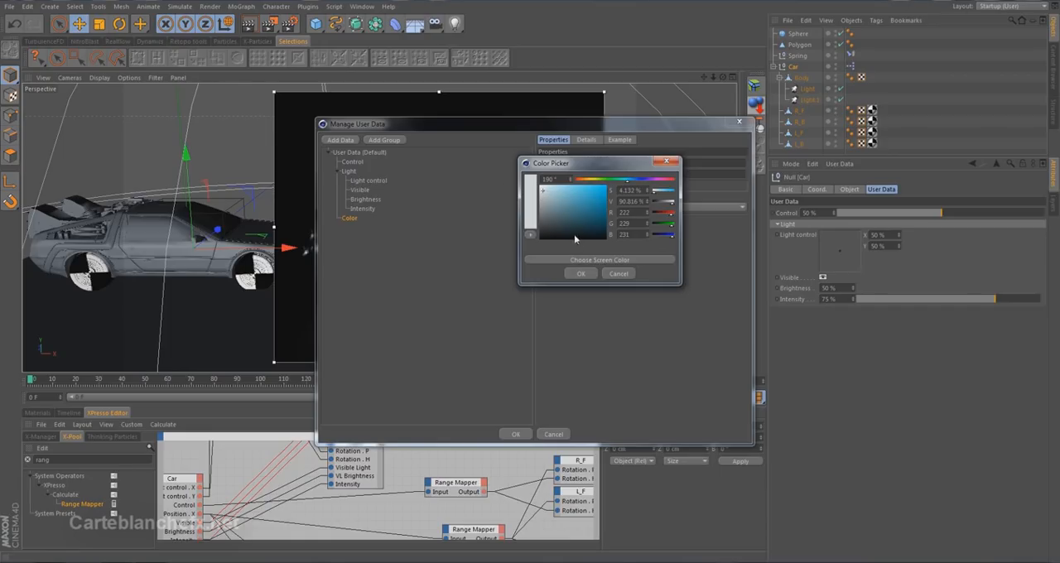
pyautogui.click(577, 274)
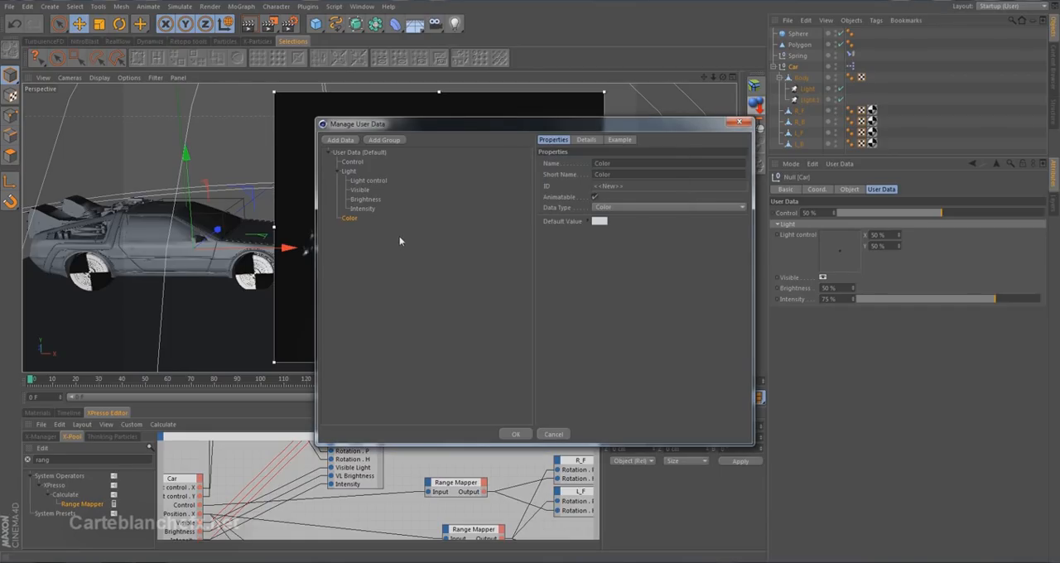
pyautogui.moveTo(357, 220); pyautogui.dragTo(361, 217)
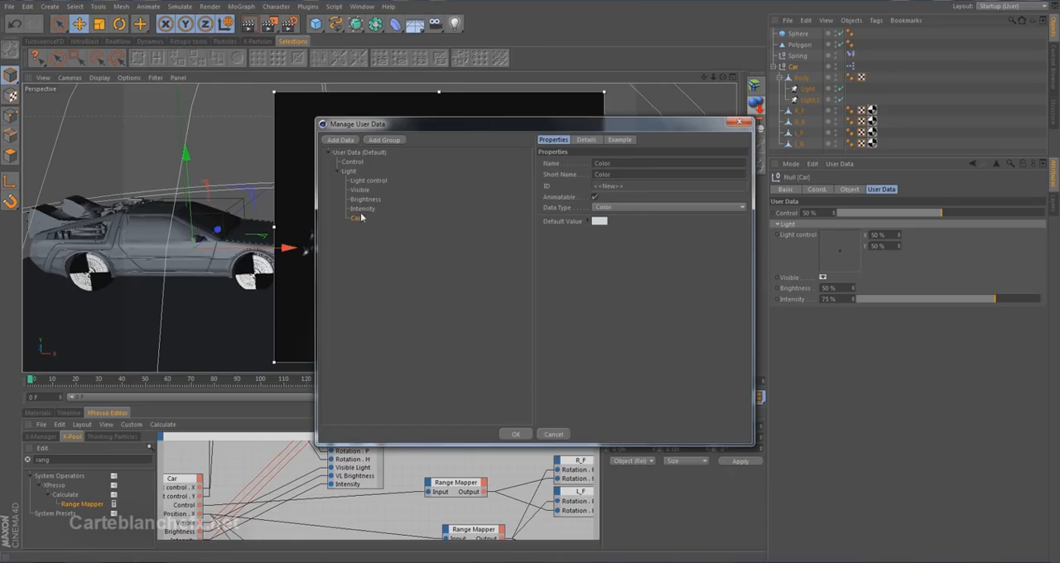
pyautogui.click(516, 433)
# Add a Color output to the Car node in the XPresso editor and connect it to a Color input on both Light.1 and Light.
pyautogui.moveTo(490, 369); pyautogui.dragTo(489, 186)
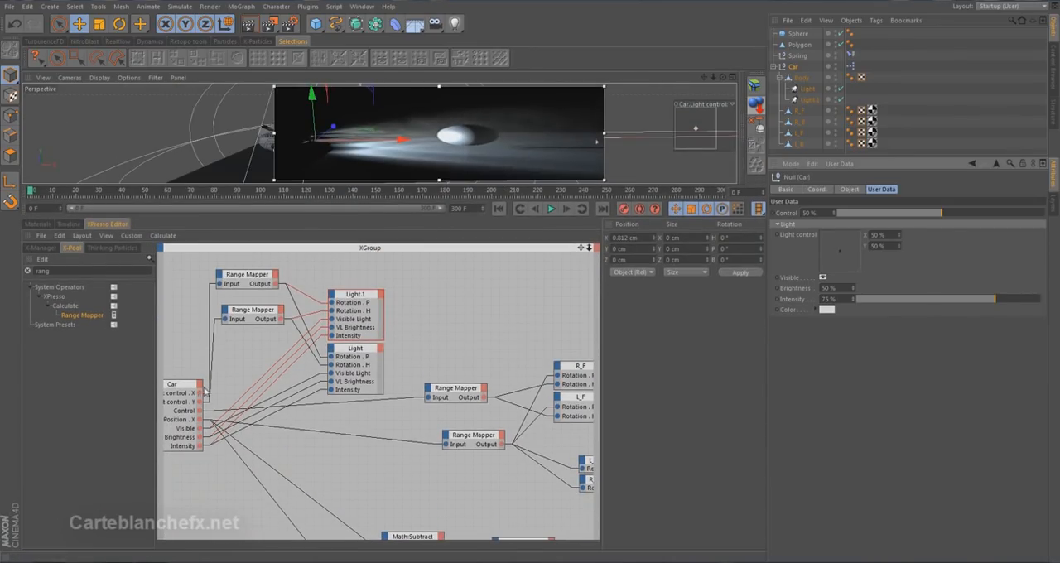
pyautogui.click(200, 384)
pyautogui.moveTo(241, 549)
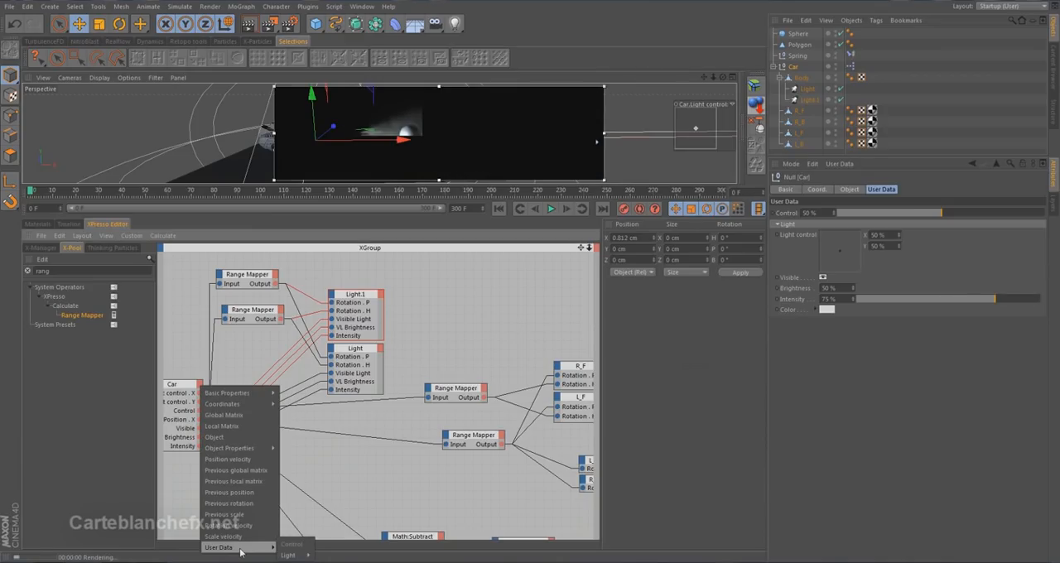
pyautogui.moveTo(288, 555)
pyautogui.moveTo(325, 522)
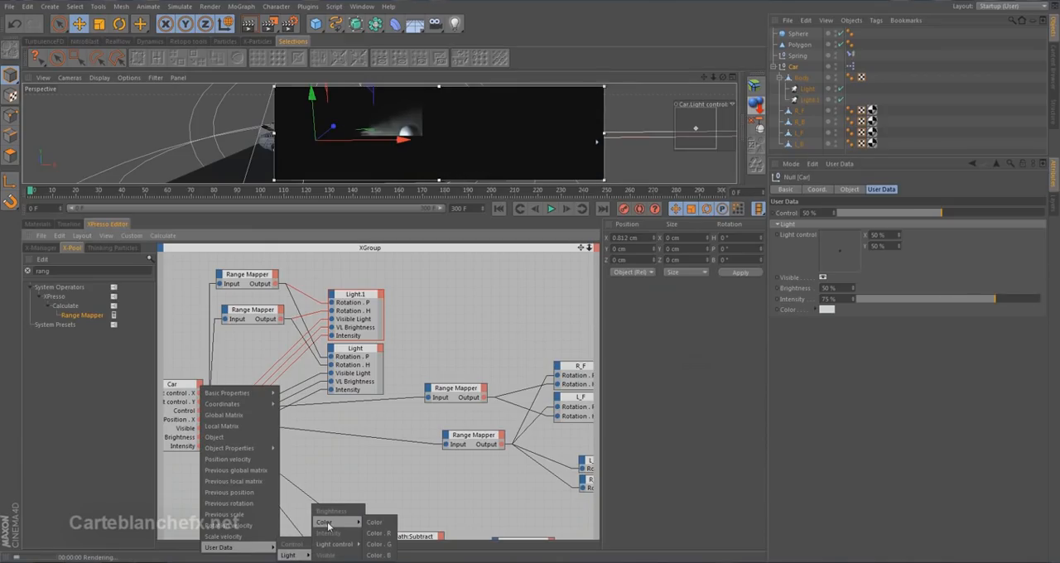
pyautogui.click(376, 522)
pyautogui.moveTo(199, 447); pyautogui.dragTo(479, 357)
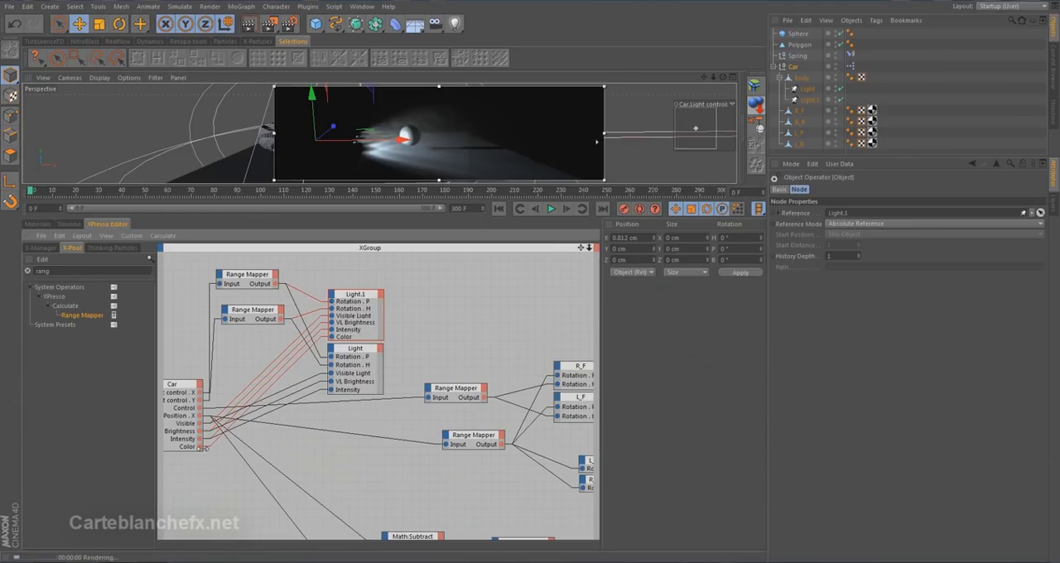
pyautogui.moveTo(202, 450); pyautogui.dragTo(417, 403)
# Test the Car's Color control with orange (RGB 239, 59, 0) and with green (RGB 3, 239, 0).
pyautogui.moveTo(448, 217); pyautogui.dragTo(448, 405)
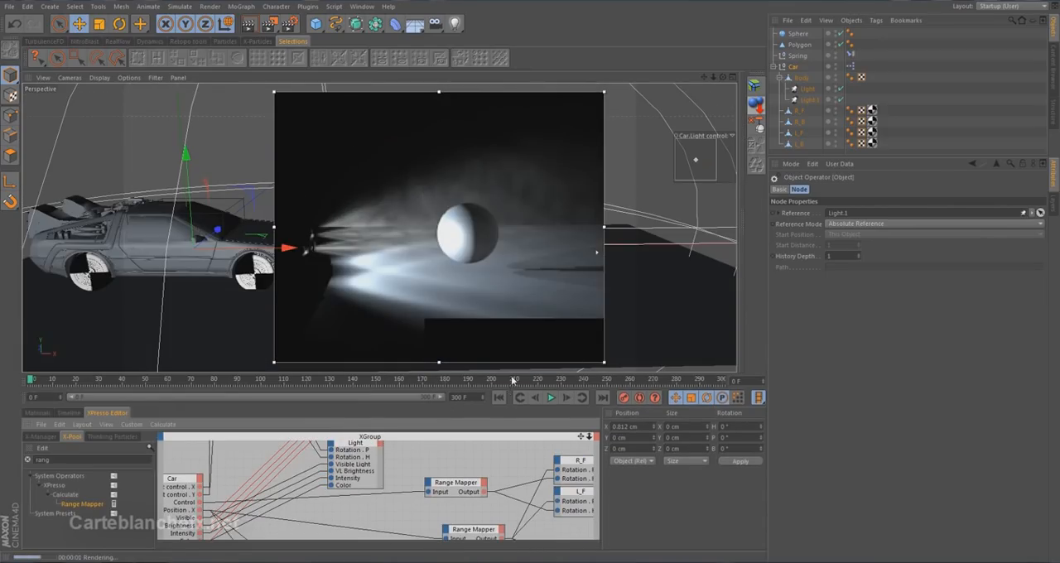
pyautogui.click(793, 68)
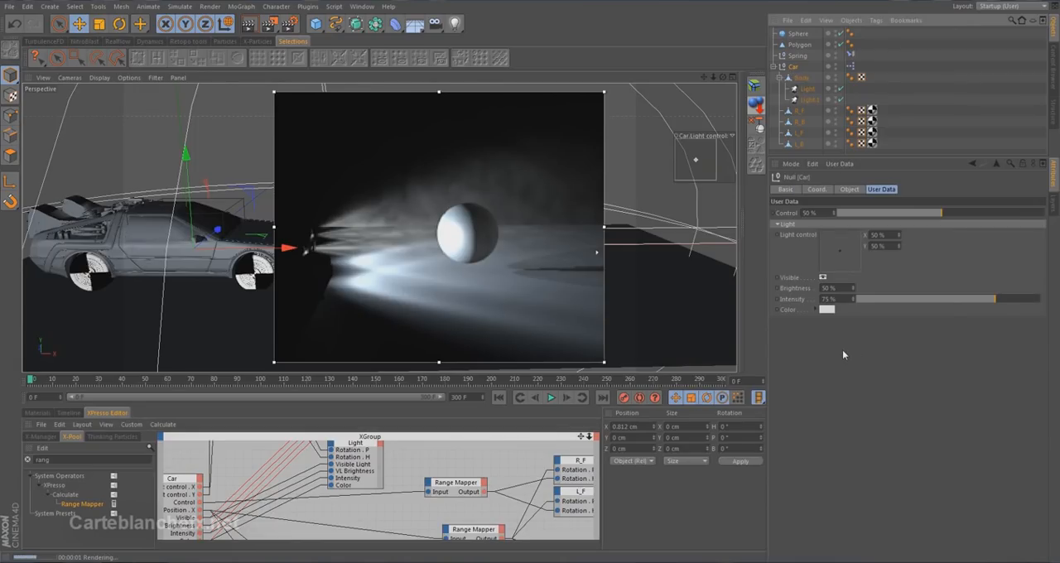
pyautogui.click(826, 310)
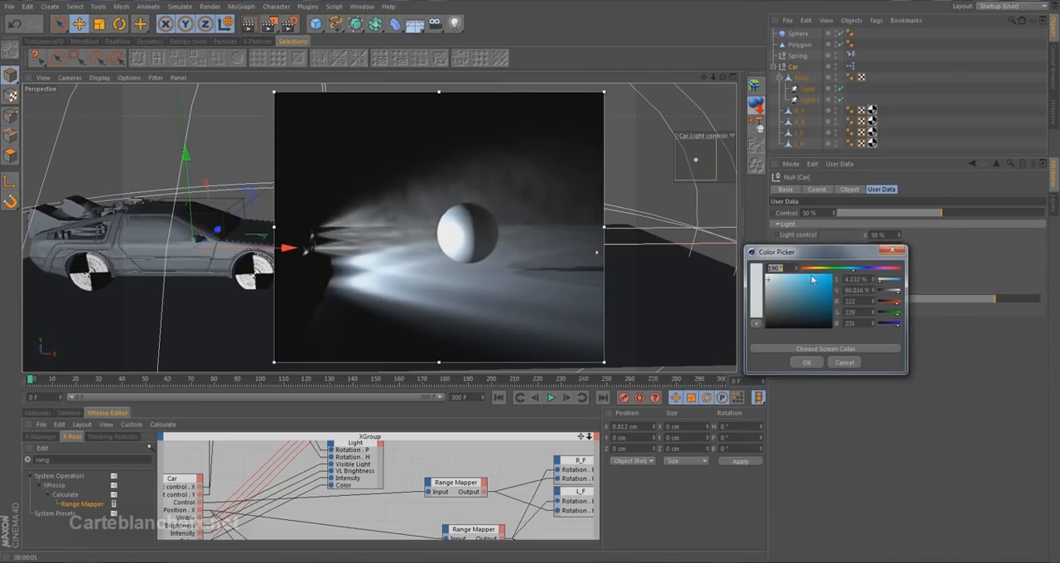
pyautogui.moveTo(797, 282); pyautogui.dragTo(847, 279)
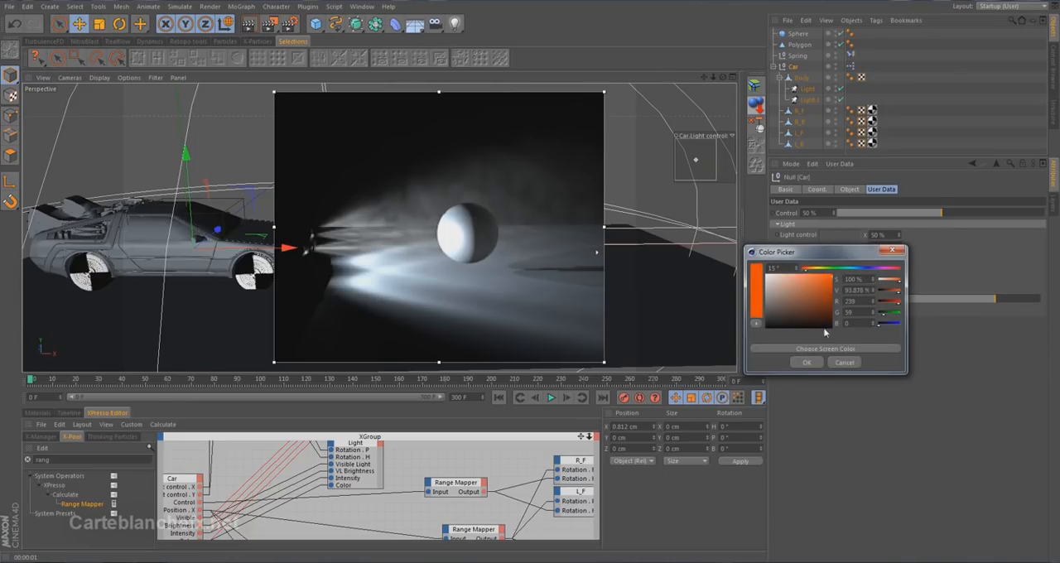
pyautogui.click(807, 362)
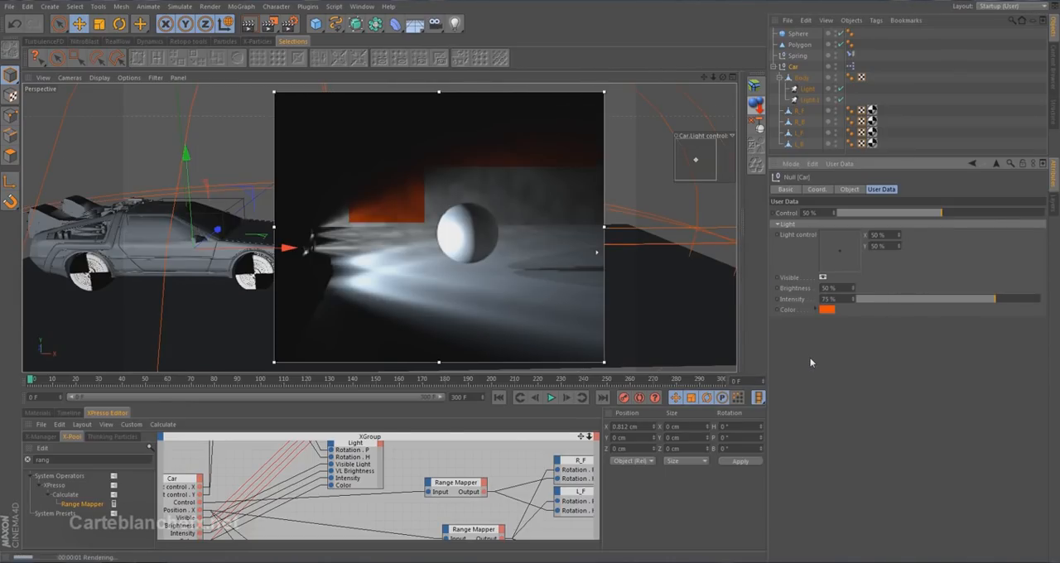
pyautogui.click(827, 310)
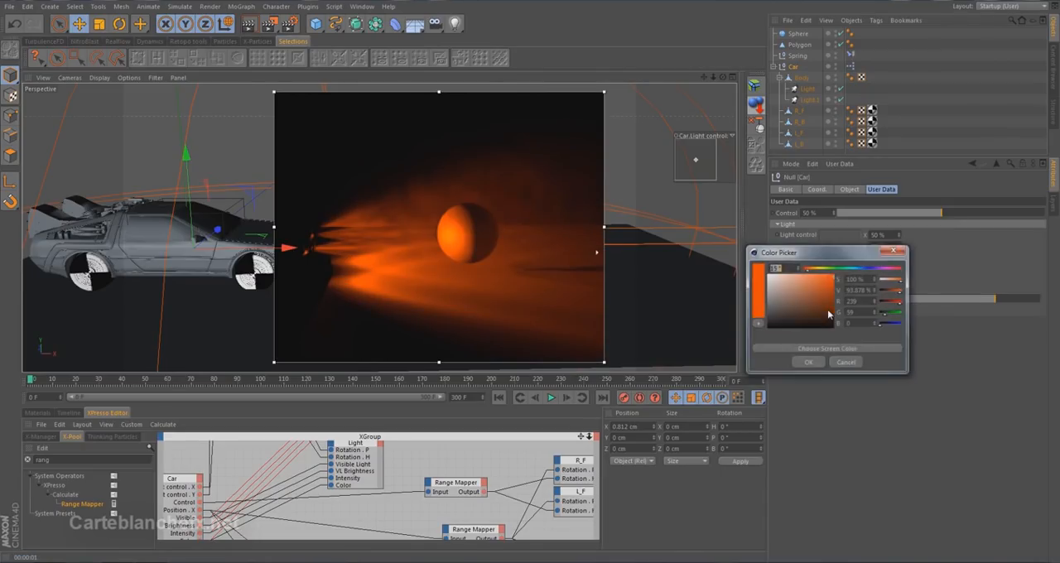
pyautogui.moveTo(842, 269)
pyautogui.mouseDown()
pyautogui.moveTo(867, 270)
pyautogui.moveTo(835, 270)
pyautogui.mouseUp()
pyautogui.click(808, 364)
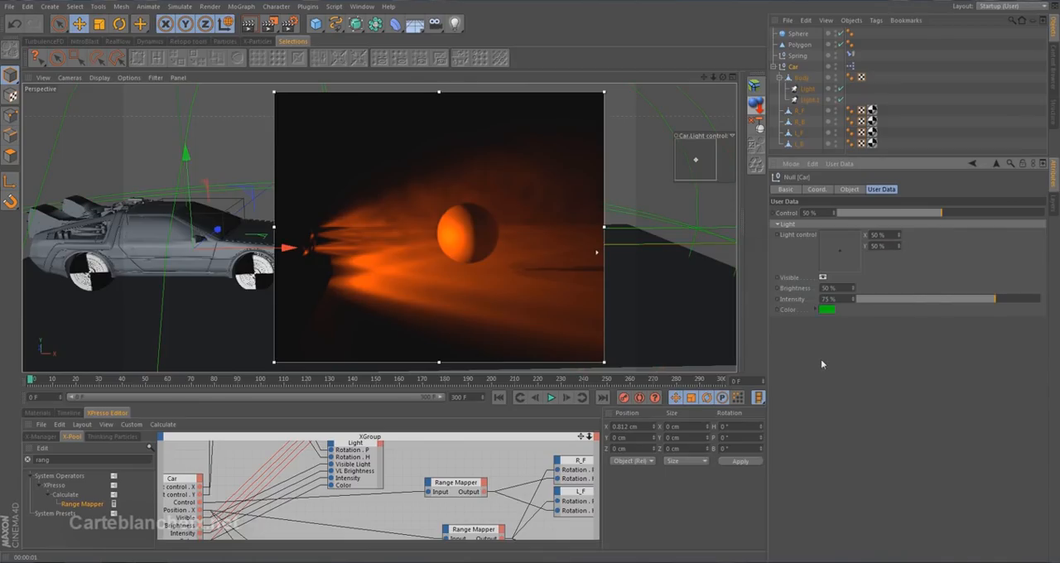
# Set the Car's Color to a pale blue-white (RGB 203, 216, 223).
pyautogui.click(817, 310)
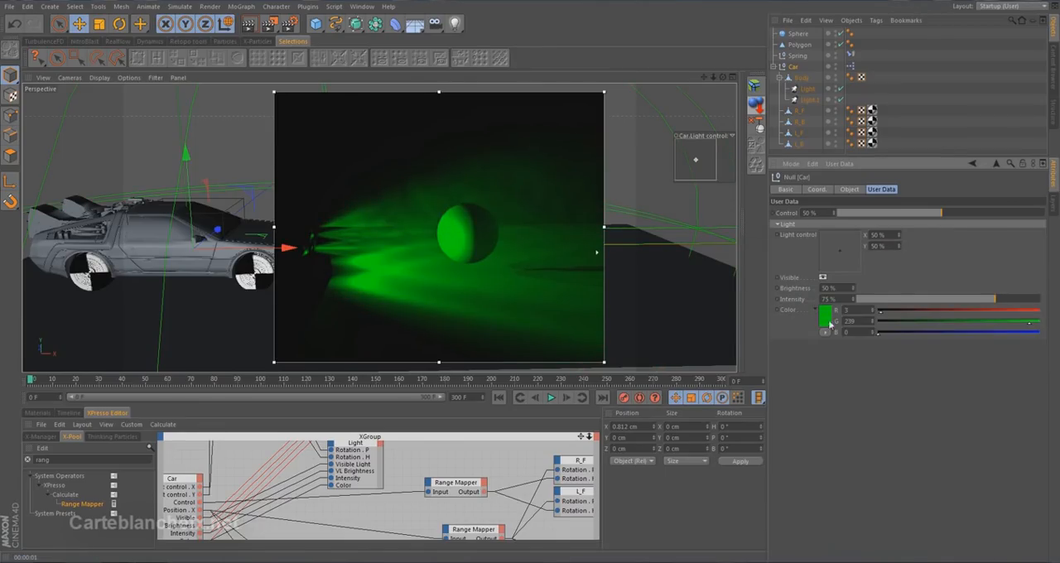
pyautogui.click(824, 314)
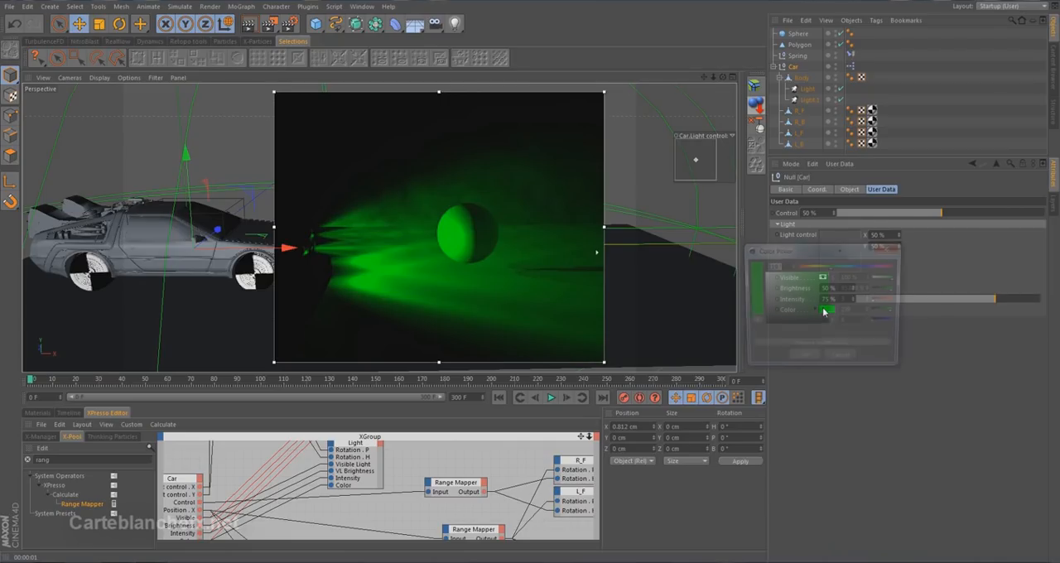
pyautogui.click(853, 266)
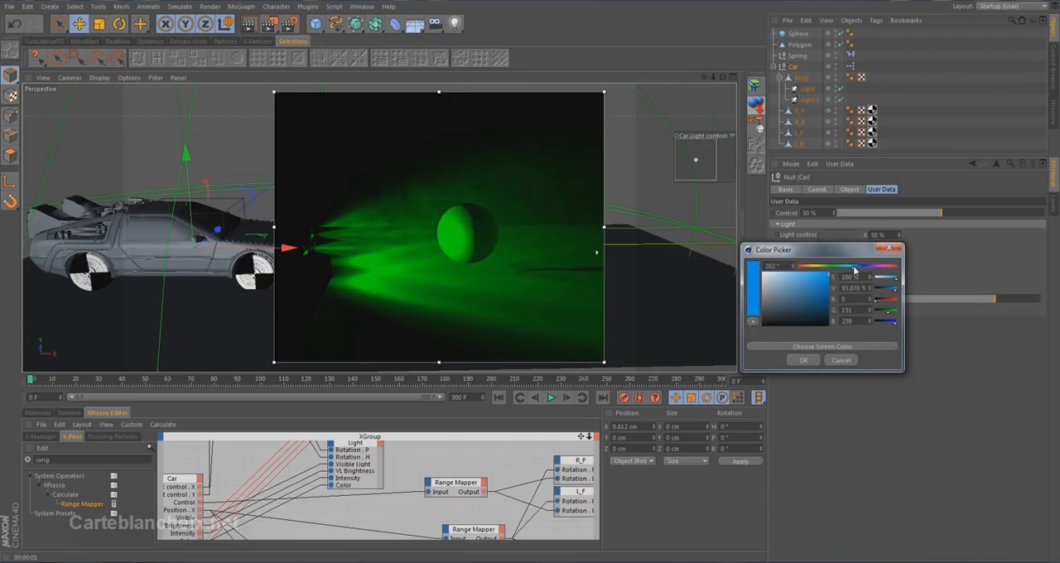
pyautogui.click(767, 284)
pyautogui.moveTo(767, 284); pyautogui.dragTo(770, 282)
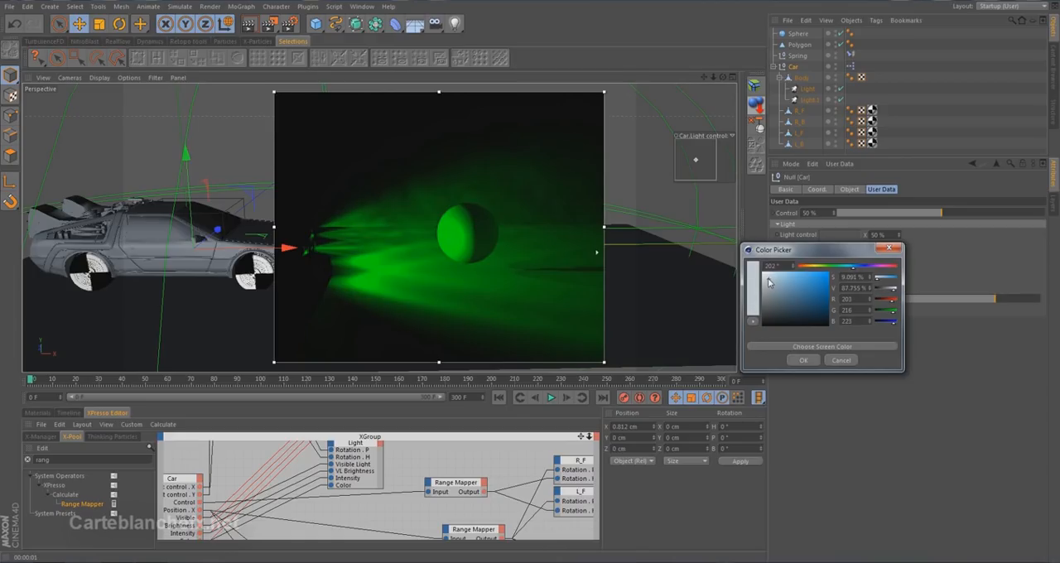
pyautogui.click(802, 360)
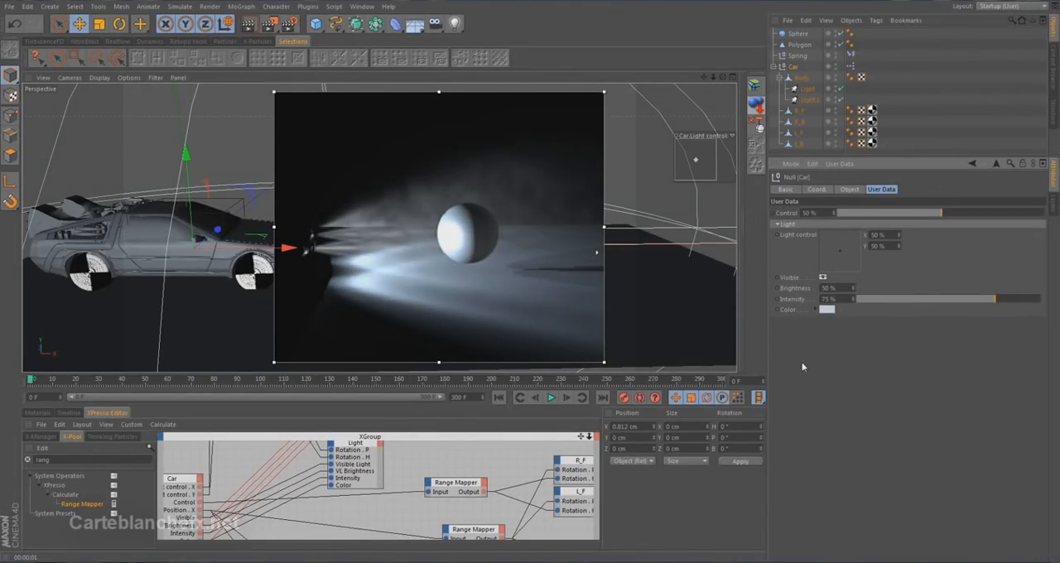
# Test the Light control by raising it and bringing it back to about X 47% and Y 45%, and switch Visible off and on again.
pyautogui.moveTo(697, 163); pyautogui.dragTo(695, 147)
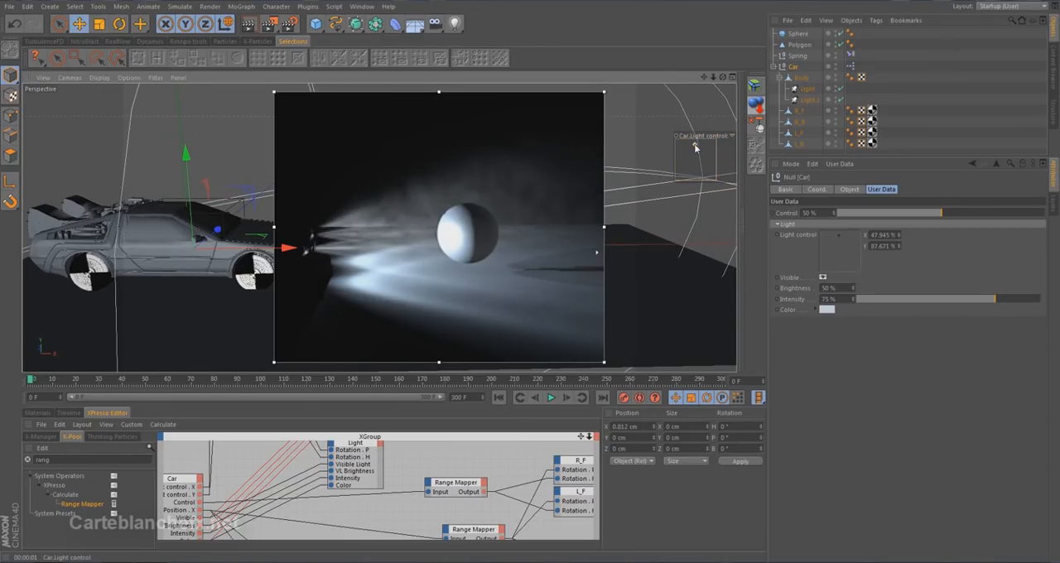
pyautogui.moveTo(696, 147); pyautogui.dragTo(694, 164)
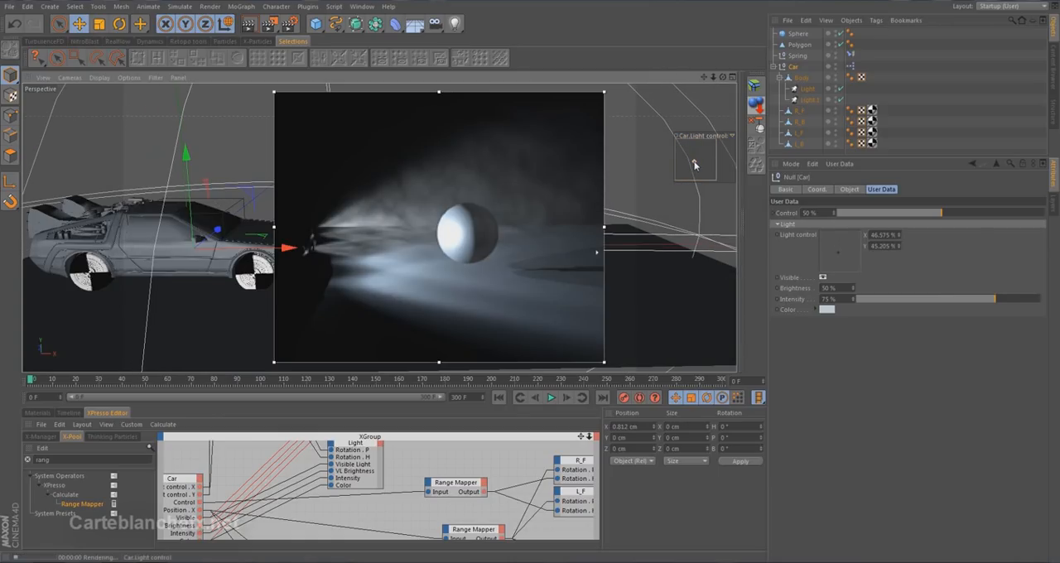
pyautogui.click(822, 279)
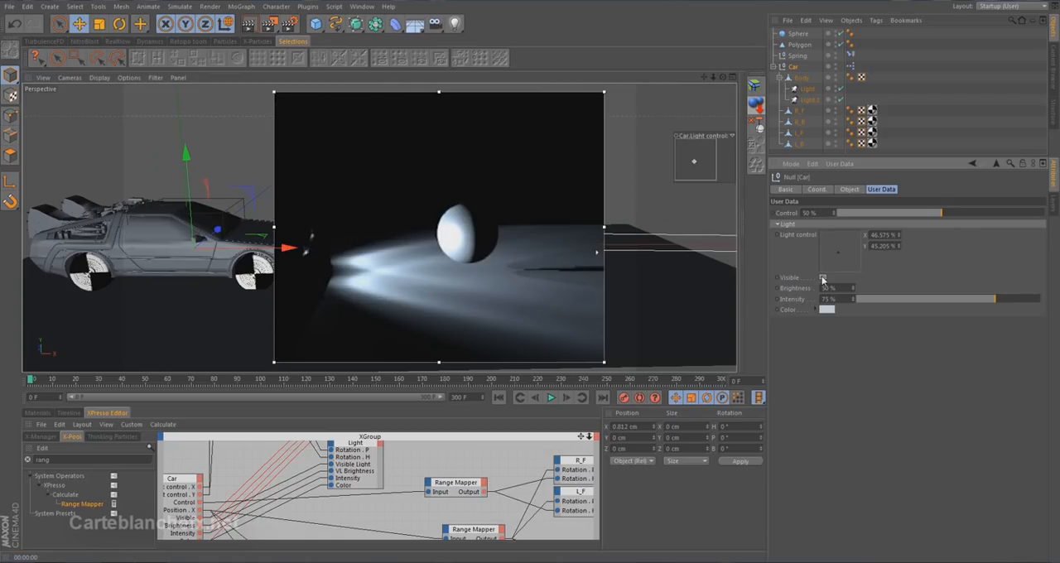
pyautogui.click(822, 278)
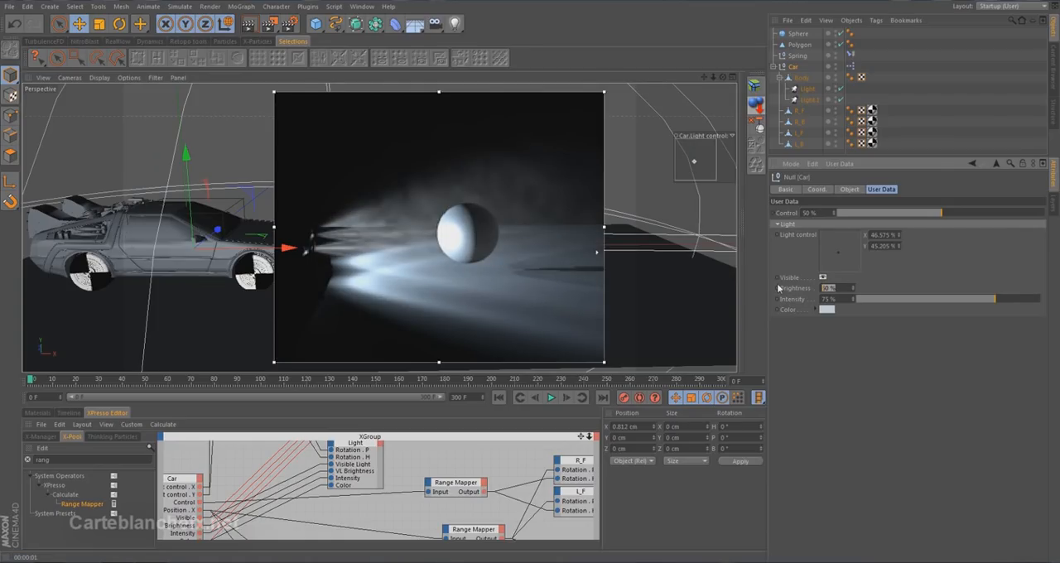
# Set the Car's headlight Brightness to 100% and lower its Intensity to about 23%.
pyautogui.write('100')
pyautogui.press('Return')
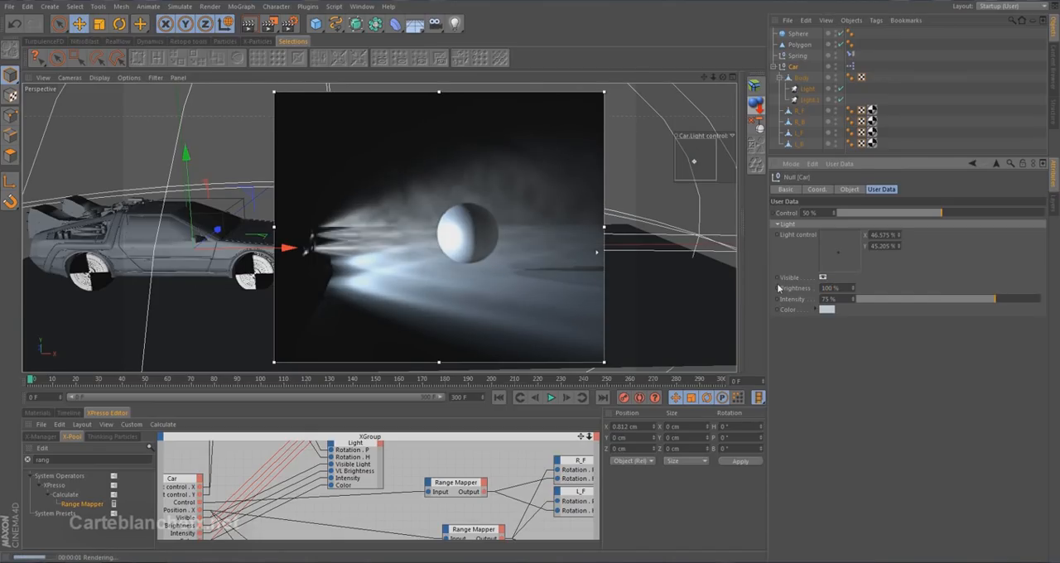
pyautogui.moveTo(908, 308); pyautogui.dragTo(900, 305)
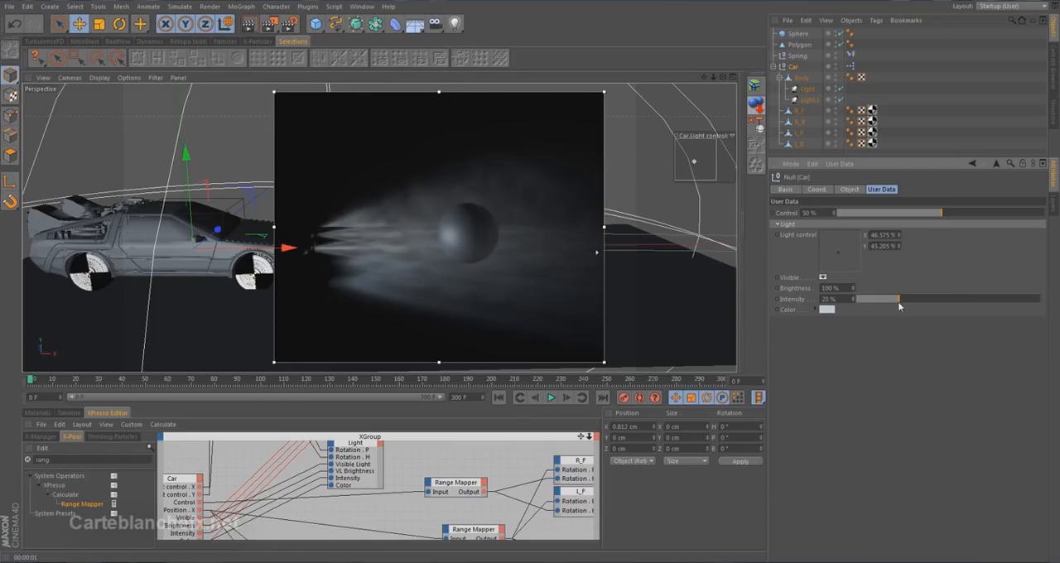
# Set the Car's headlight Color to a soft mint green.
pyautogui.click(827, 310)
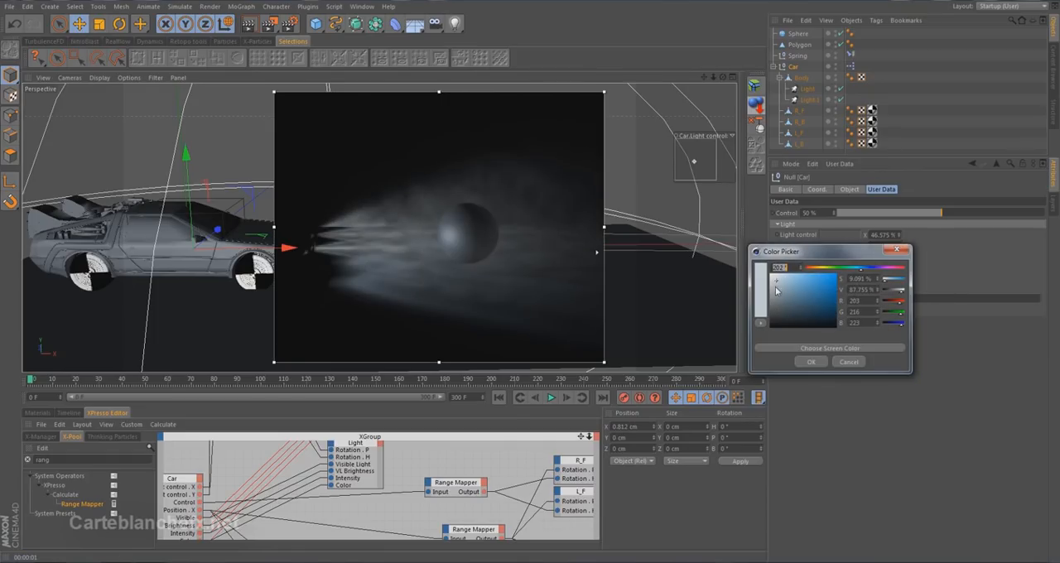
pyautogui.moveTo(824, 270); pyautogui.dragTo(845, 270)
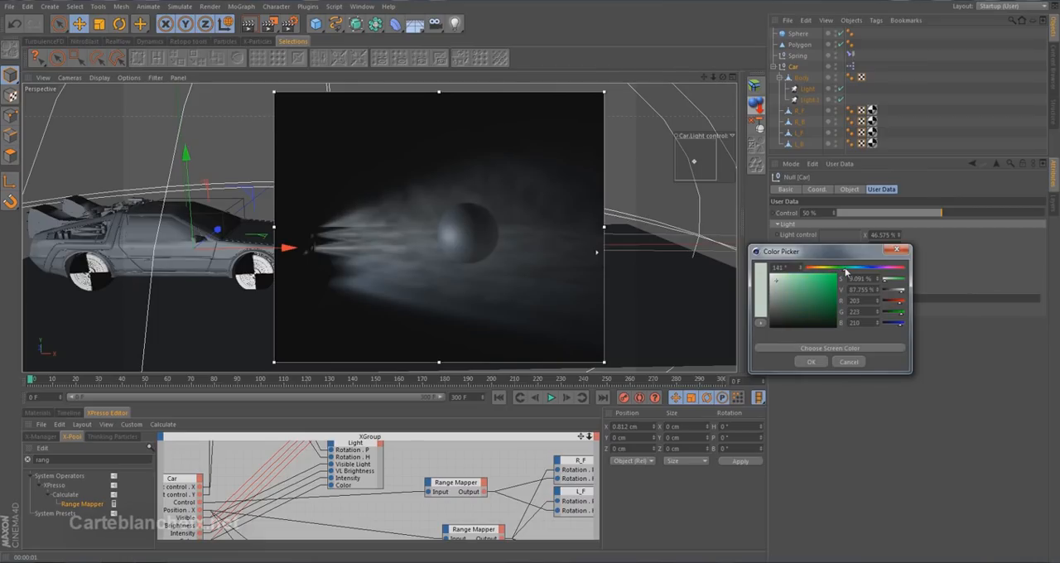
pyautogui.moveTo(783, 285); pyautogui.dragTo(795, 284)
pyautogui.click(809, 361)
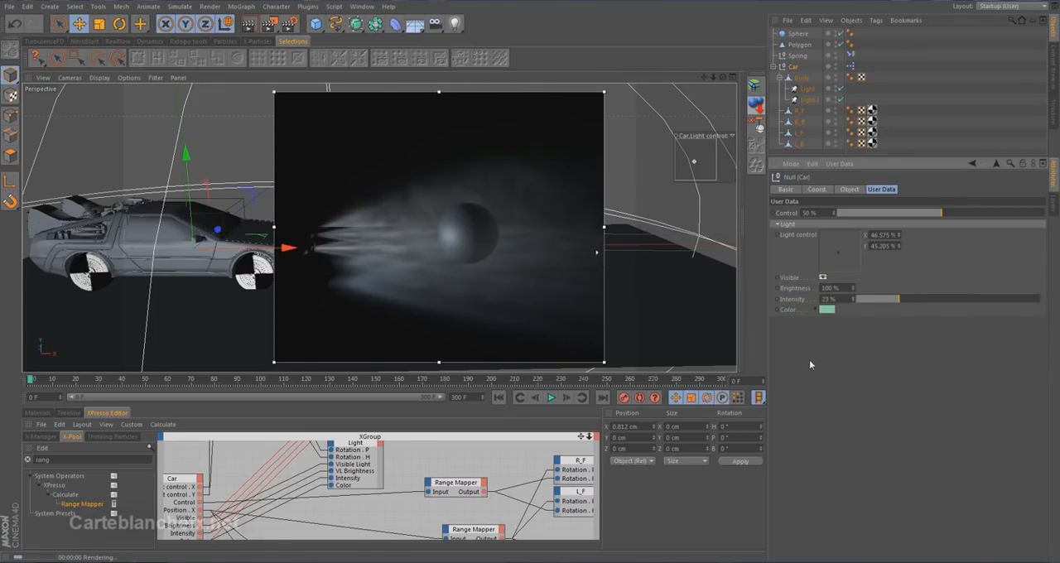